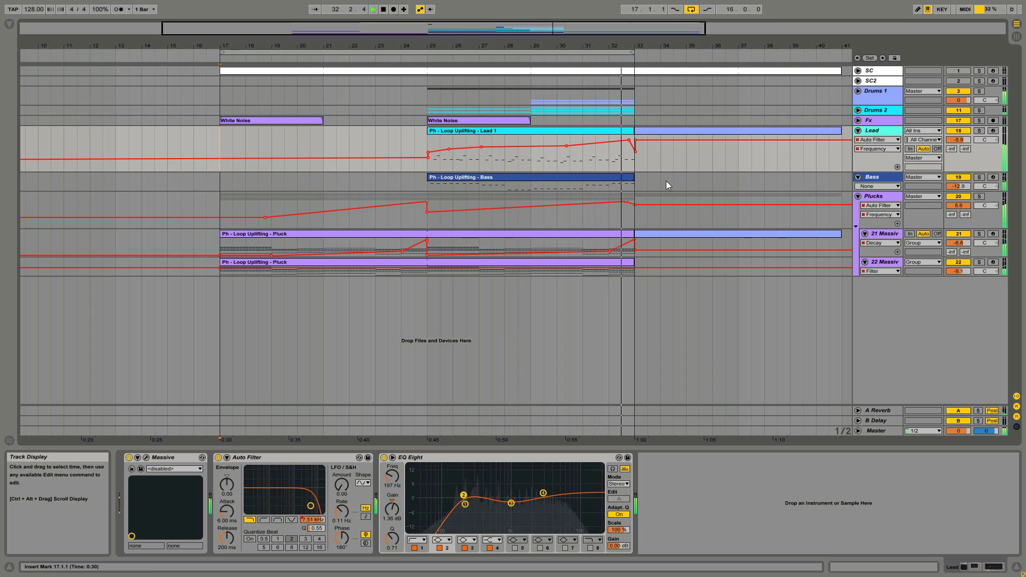
- Stop playback and examine the notes in the Pluck clip and in the Lead 1 clip
key("space")
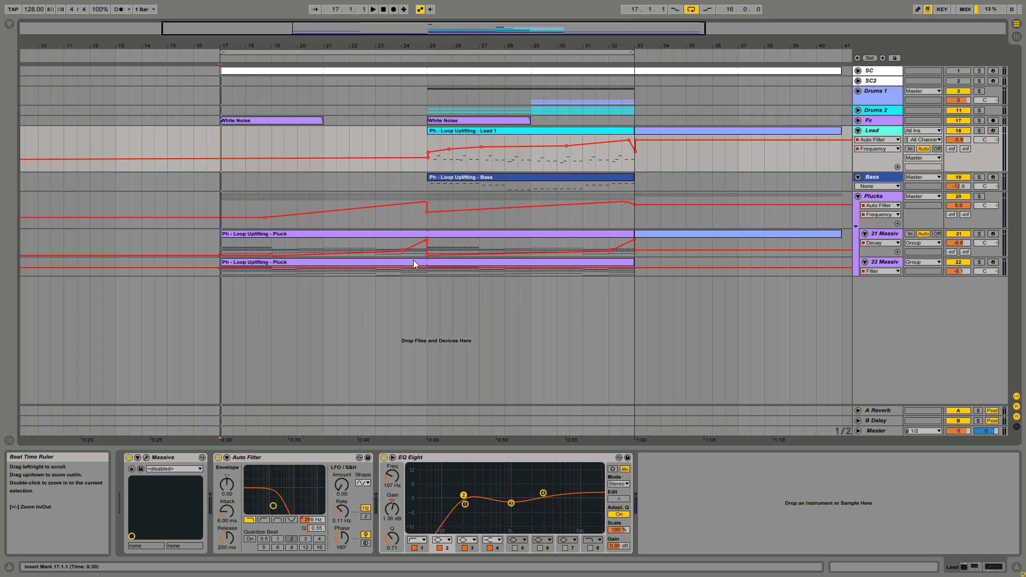
double_click(417, 235)
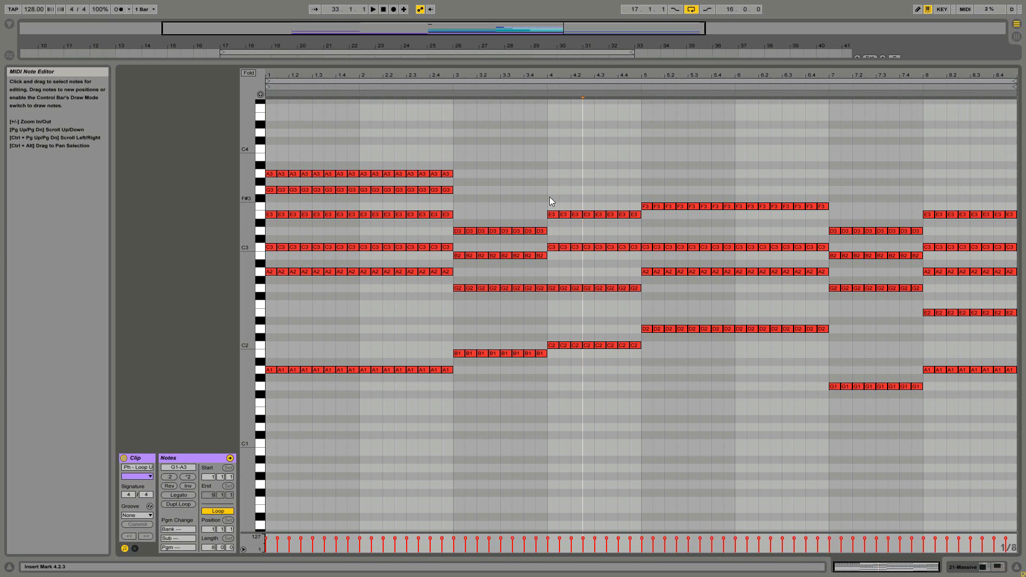
key("shift+Tab")
double_click(481, 132)
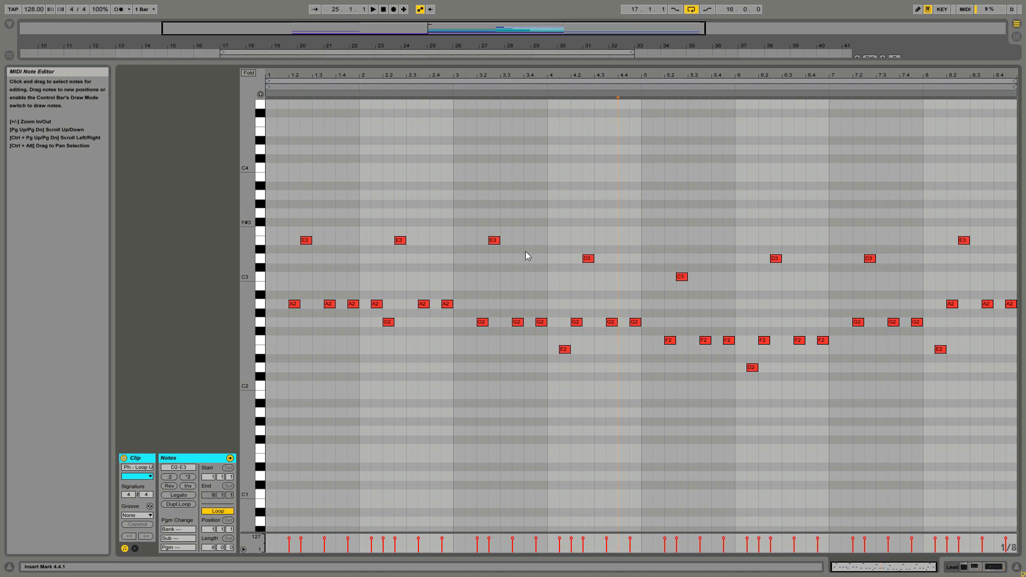
- In the unnamed clip after the Pluck clip on track 21, enter a rising A minor scale of one-beat notes from A2 to A3, starting at bar 2
key("shift+Tab")
double_click(512, 234)
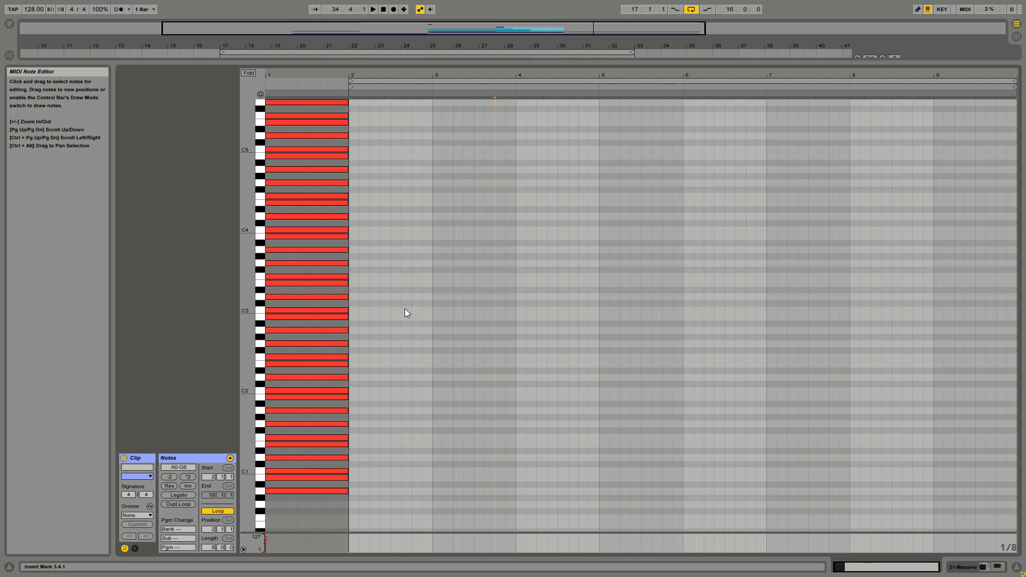
double_click(354, 331)
left_click_drag(357, 331, 386, 350)
left_click(386, 351)
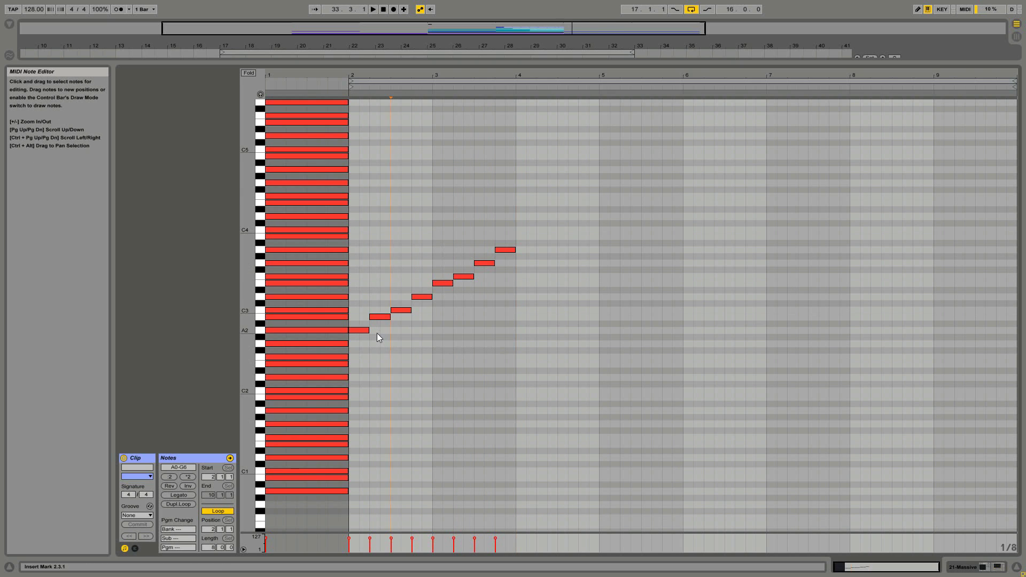
- Audition the individual notes of the scale run from A2 up to A3
left_click(374, 335)
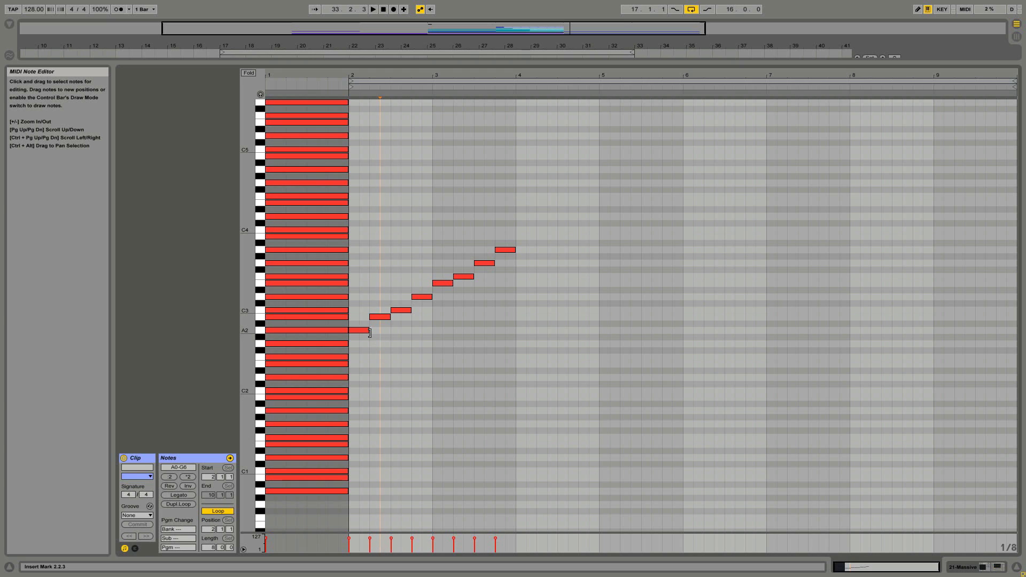
left_click(363, 330)
left_click(380, 317)
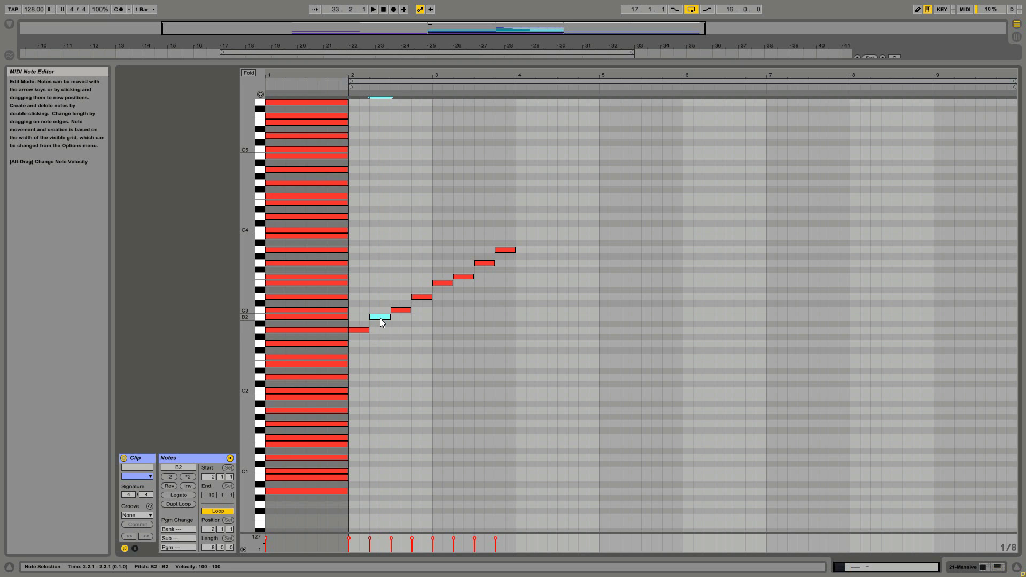
left_click(402, 311)
left_click(422, 298)
left_click(485, 262)
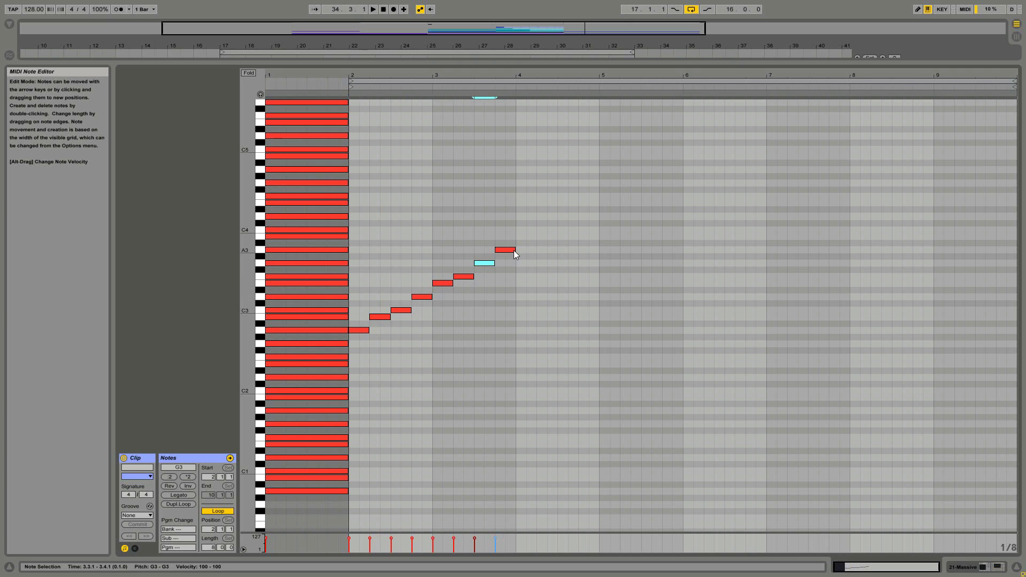
left_click(512, 250)
- Transpose the whole scale run down to D2–D3 for comparison and return it to A2–A3
left_click_drag(529, 231, 364, 375)
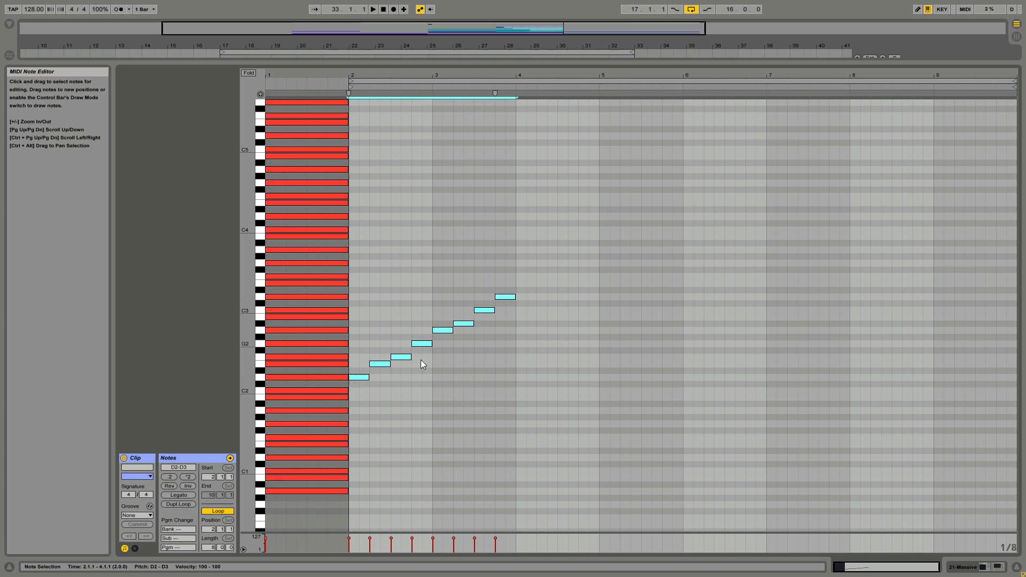
left_click(409, 371)
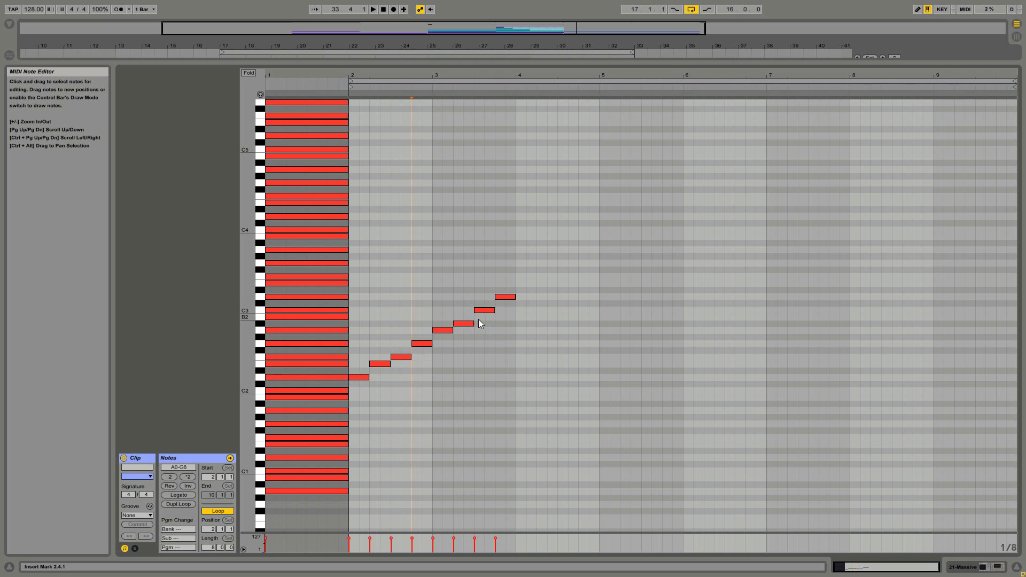
left_click(461, 324)
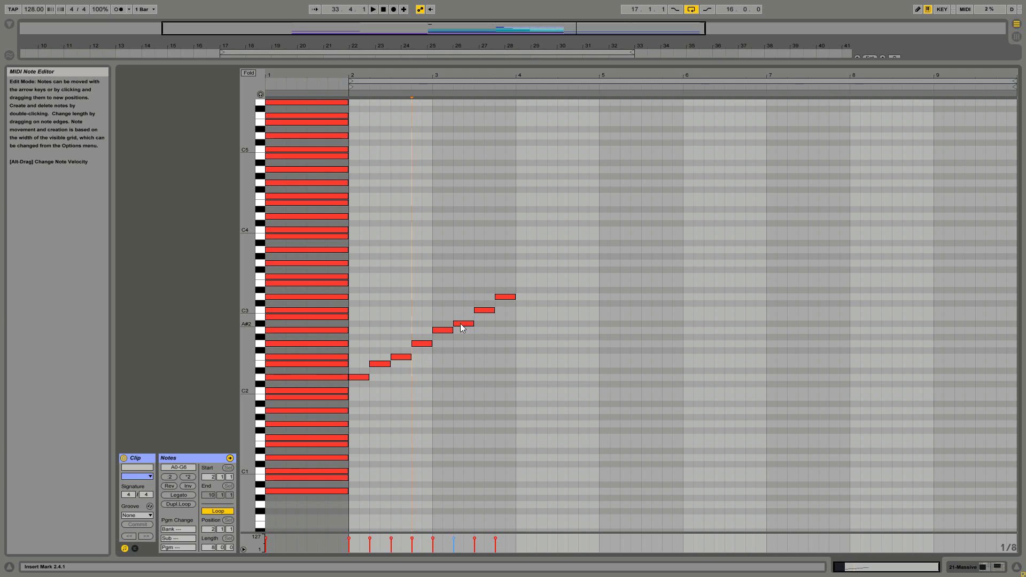
left_click_drag(511, 276, 359, 332)
left_click(424, 341)
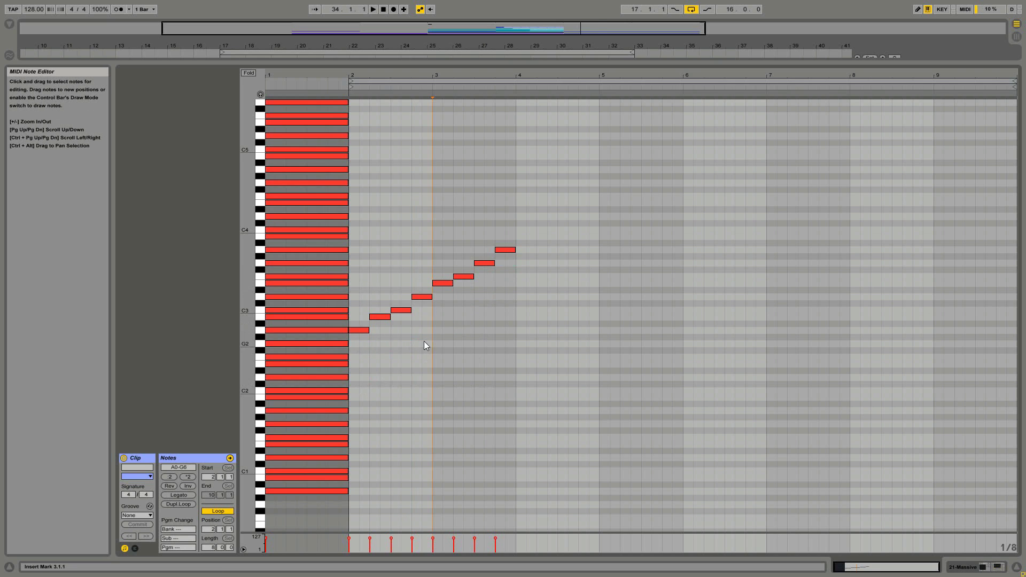
left_click(514, 344)
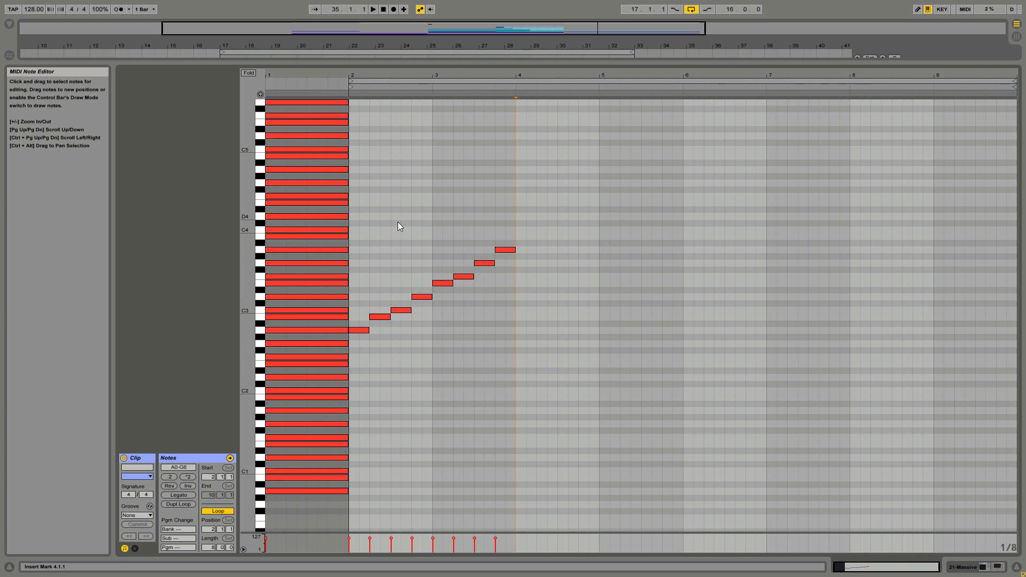
- Delete every note of the scale run except the first A2, and audition that note
left_click(371, 338, "shift")
key("Delete")
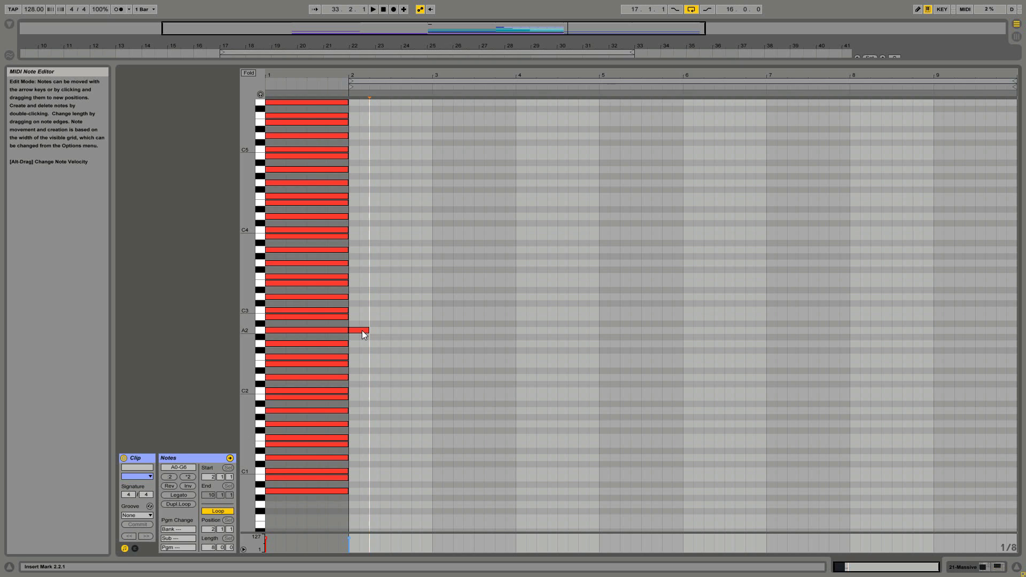
left_click(362, 332)
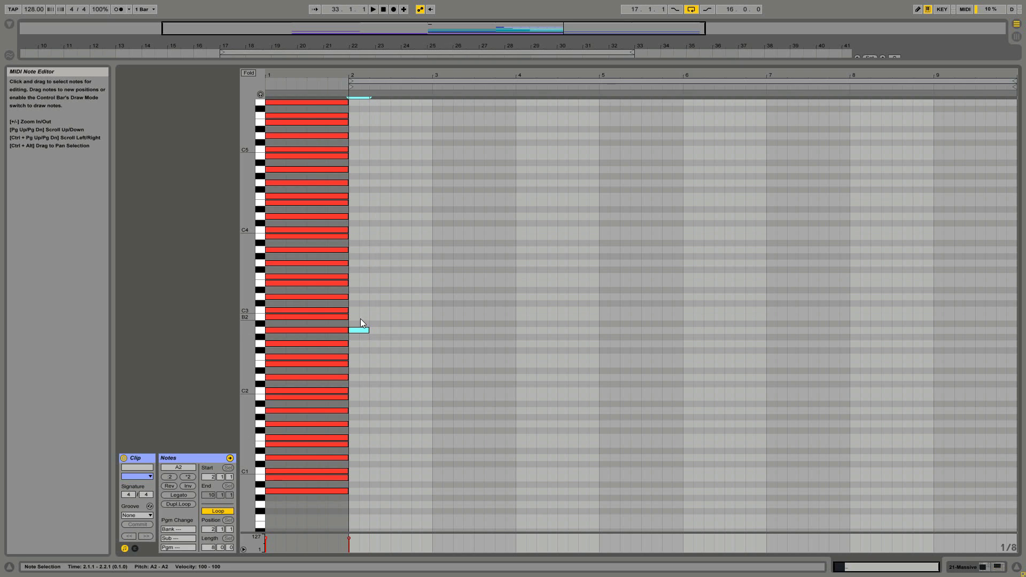
left_click(354, 334)
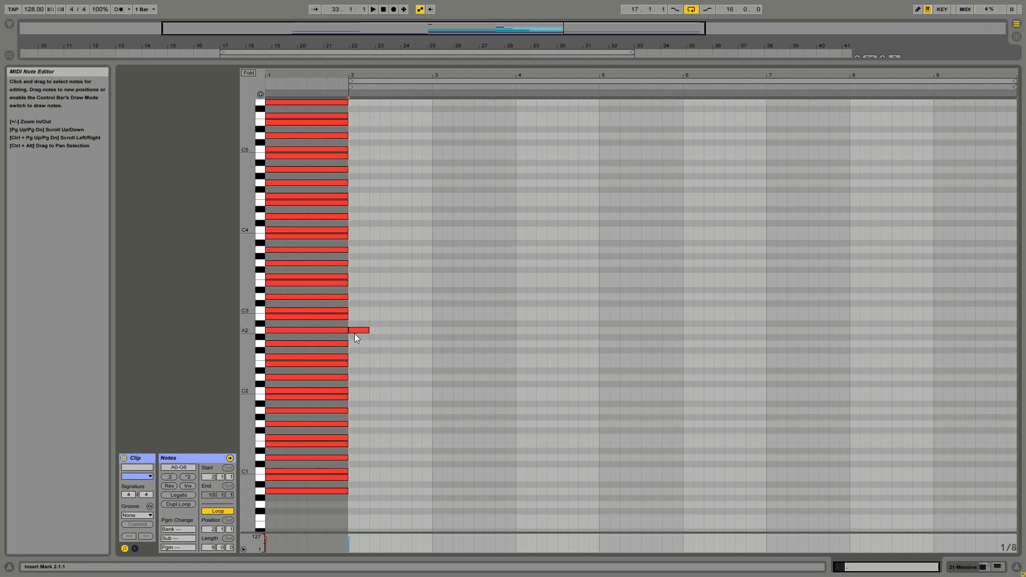
- Stack copies of the A2 note on C3 and E3 at the start of bar 2 to build an A minor triad
left_click_drag(356, 331, 358, 287)
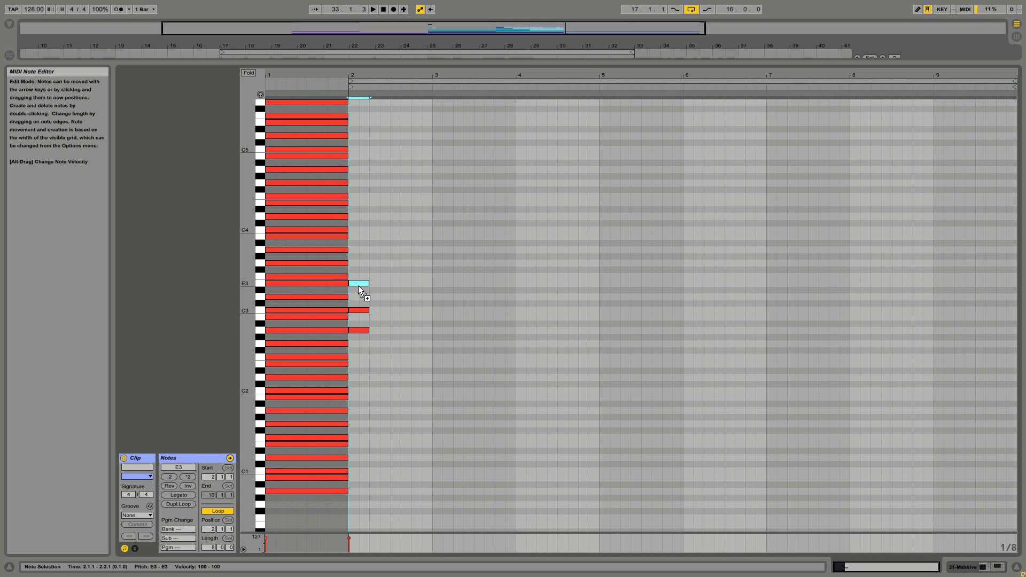
left_click(374, 296)
left_click(370, 333)
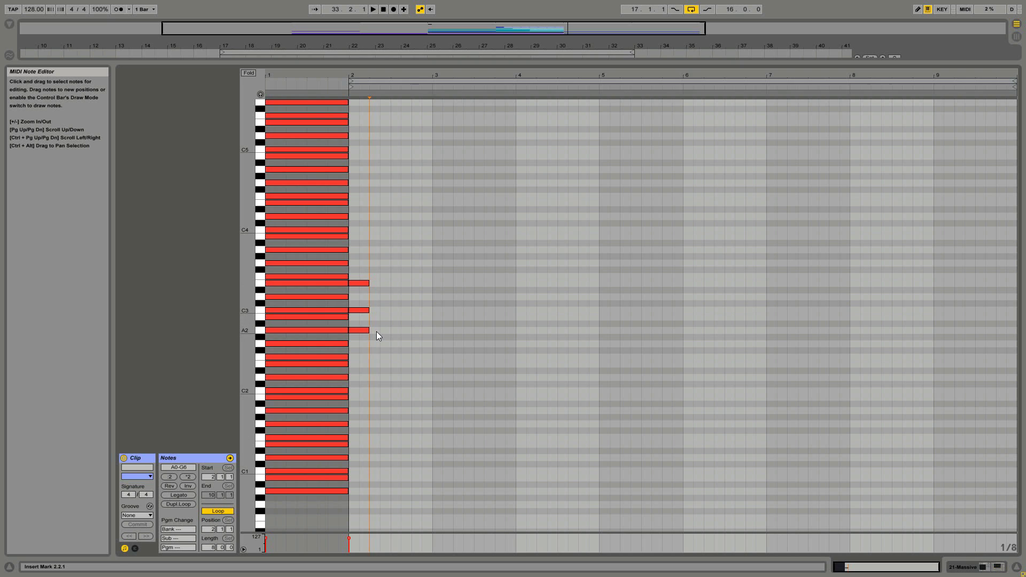
left_click(361, 331)
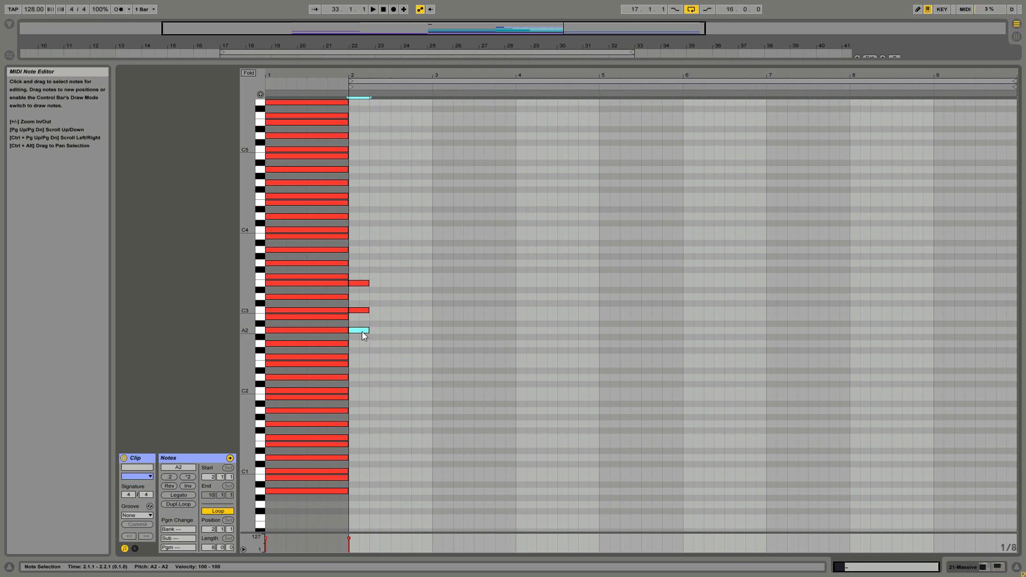
left_click(374, 294)
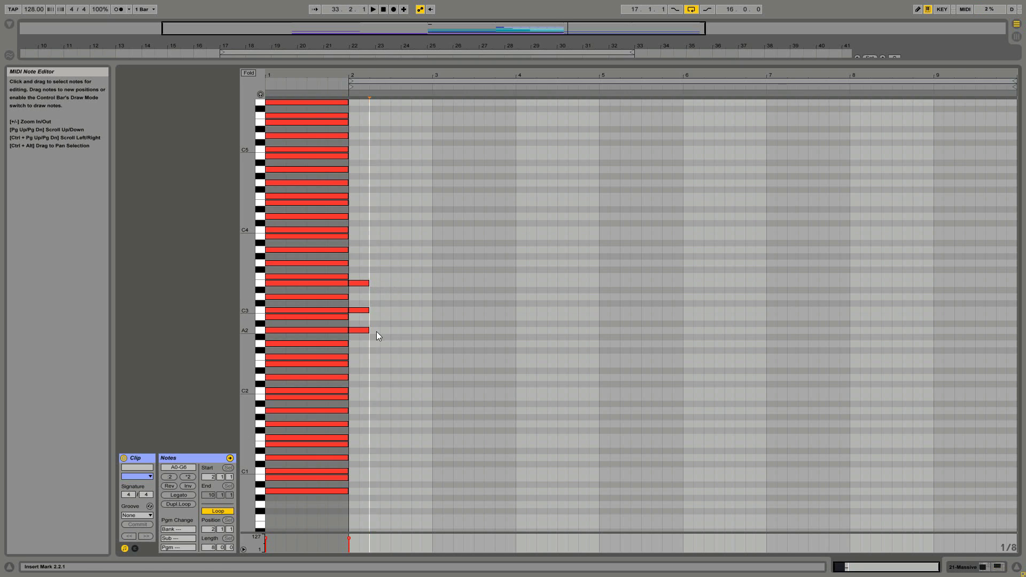
- Add a second chord of short F2, A2 and C3 notes on the third beat of bar 2
left_click(391, 350)
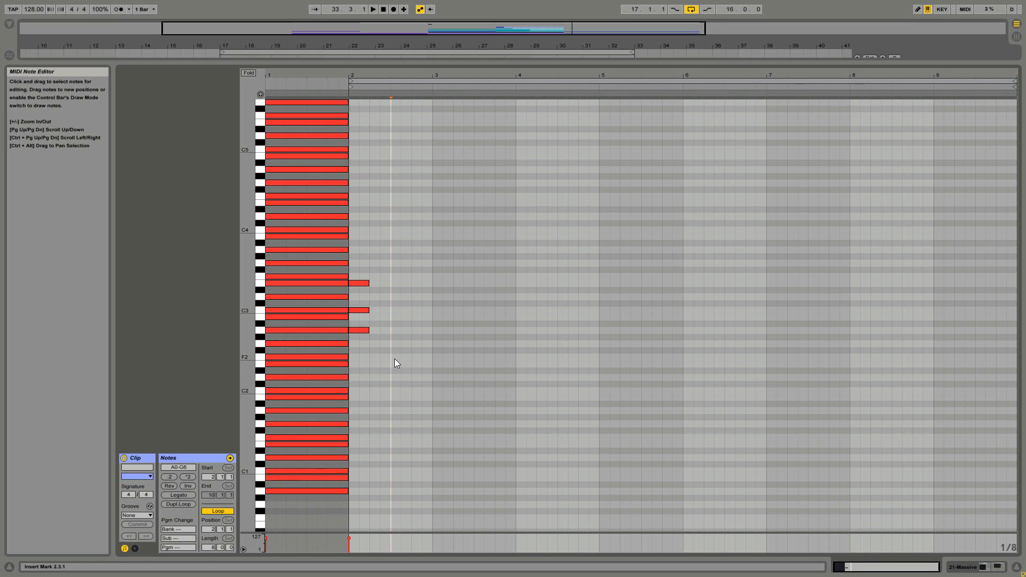
double_click(396, 360)
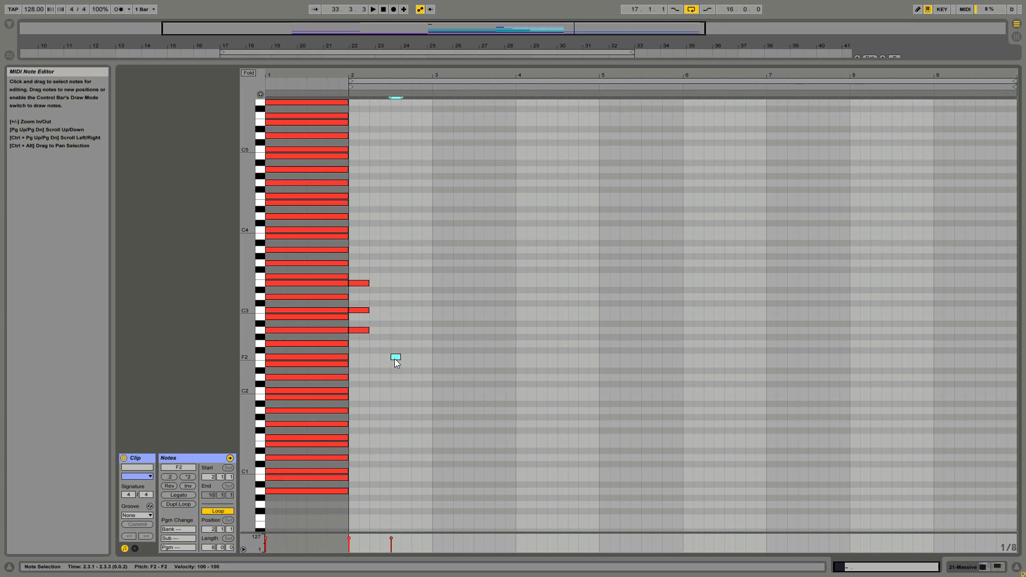
left_click(396, 331)
double_click(395, 330)
double_click(395, 309)
left_click(415, 299)
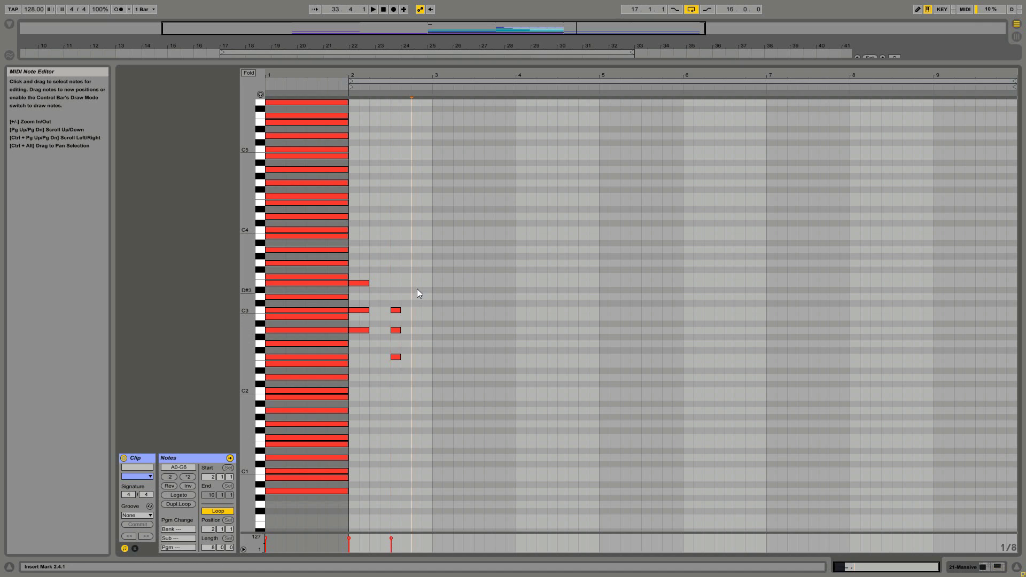
left_click_drag(417, 289, 390, 361)
left_click(442, 340)
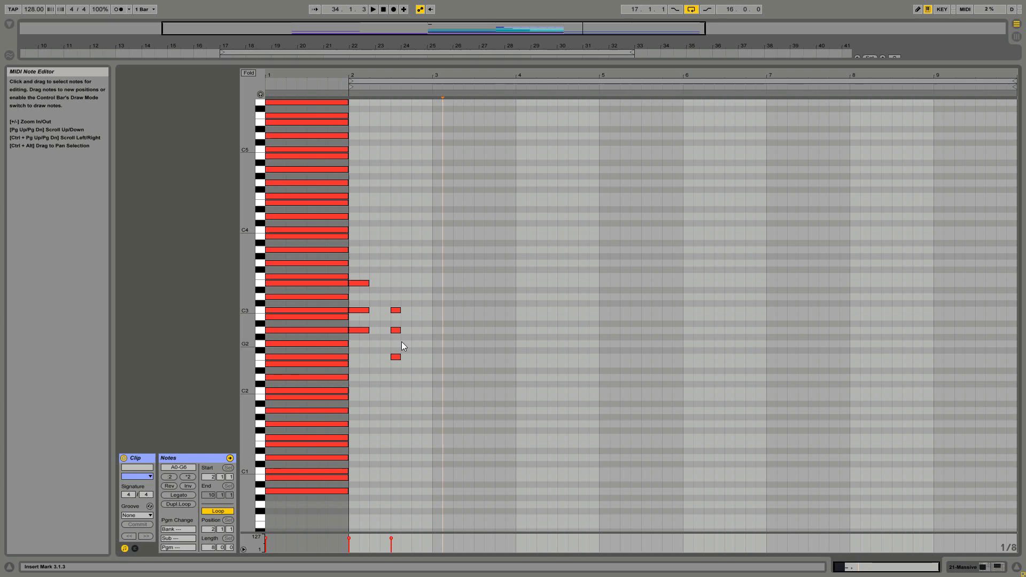
- Lengthen the F2, A2 and C3 notes of the second chord to one beat
left_click(366, 319)
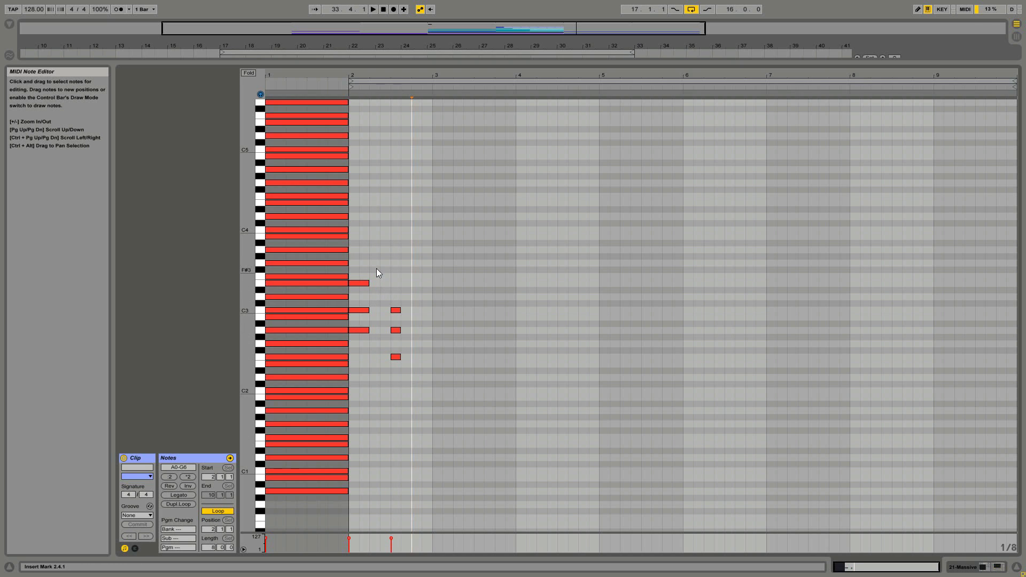
mouse_move(377, 263)
left_mouse_down()
mouse_move(382, 348)
mouse_move(363, 350)
left_mouse_up()
left_click_drag(415, 298, 411, 357)
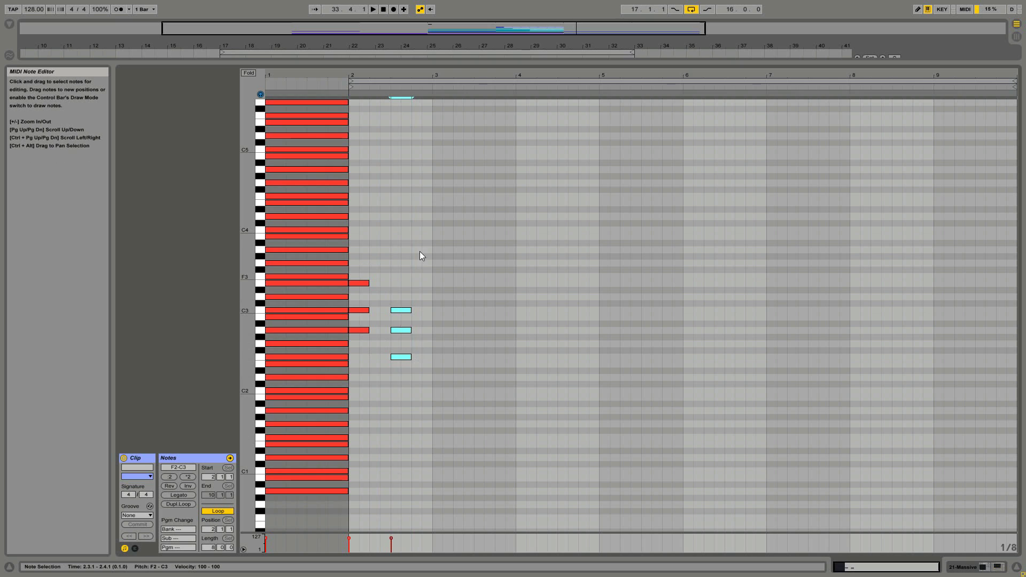
left_click(421, 254)
- Delete the second chord, F2–A2–C3, from bar 2
left_click_drag(439, 283, 405, 383)
left_click(405, 383)
left_click_drag(438, 264, 387, 384)
key("Delete")
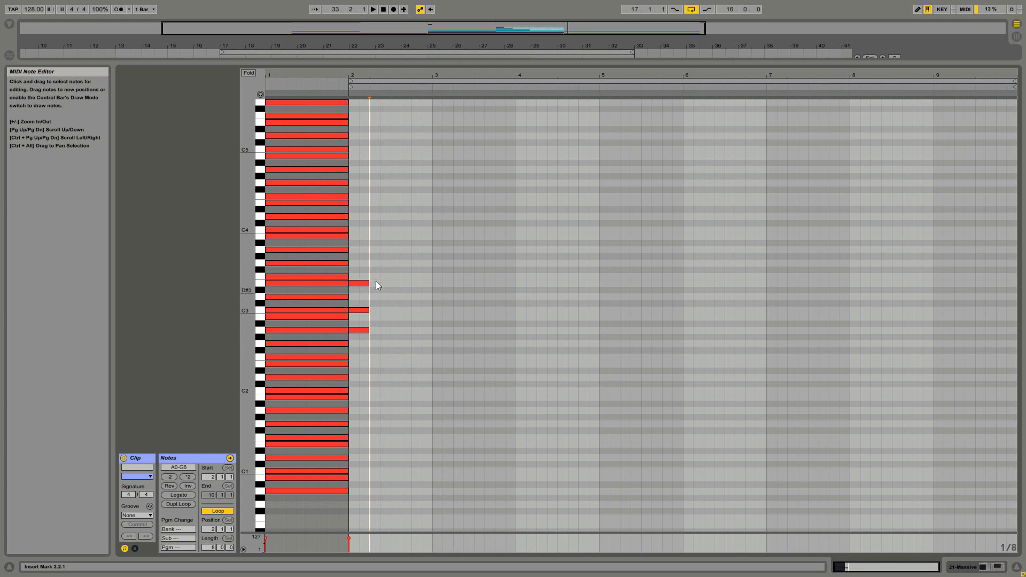
- Shorten the A2–C3–E3 chord to an eighth note, repeat it back to back through bars 2 and 3, and play the result
left_click_drag(376, 269, 359, 283)
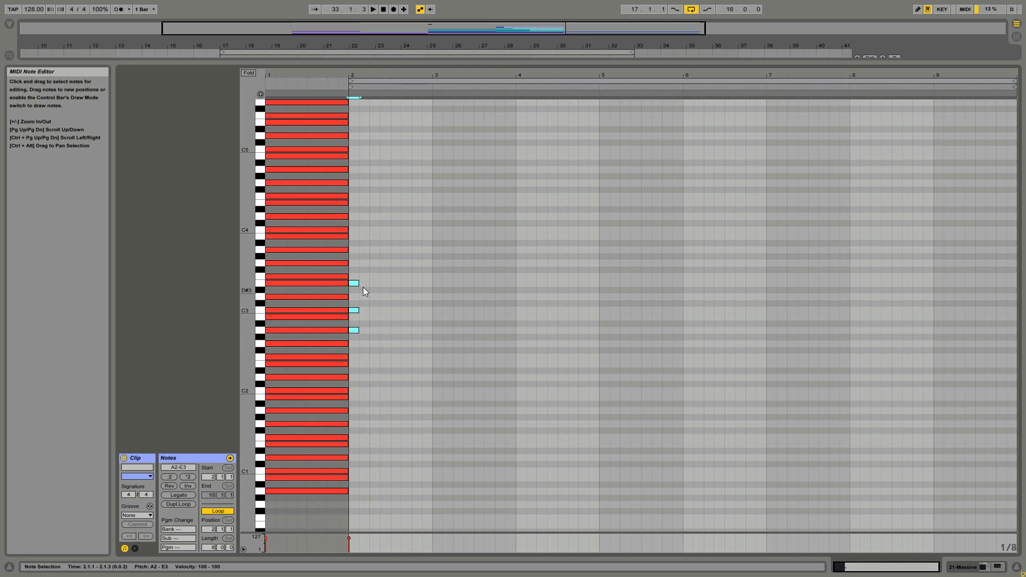
key("ctrl+d")
key("ctrl+d")
key("ctrl+d")
key("ctrl+d")
key("ctrl+d")
key("ctrl+d")
key("ctrl+d")
key("ctrl+d")
key("ctrl+d")
key("ctrl+d")
key("ctrl+d")
key("ctrl+d")
key("ctrl+d")
key("ctrl+d")
key("ctrl+d")
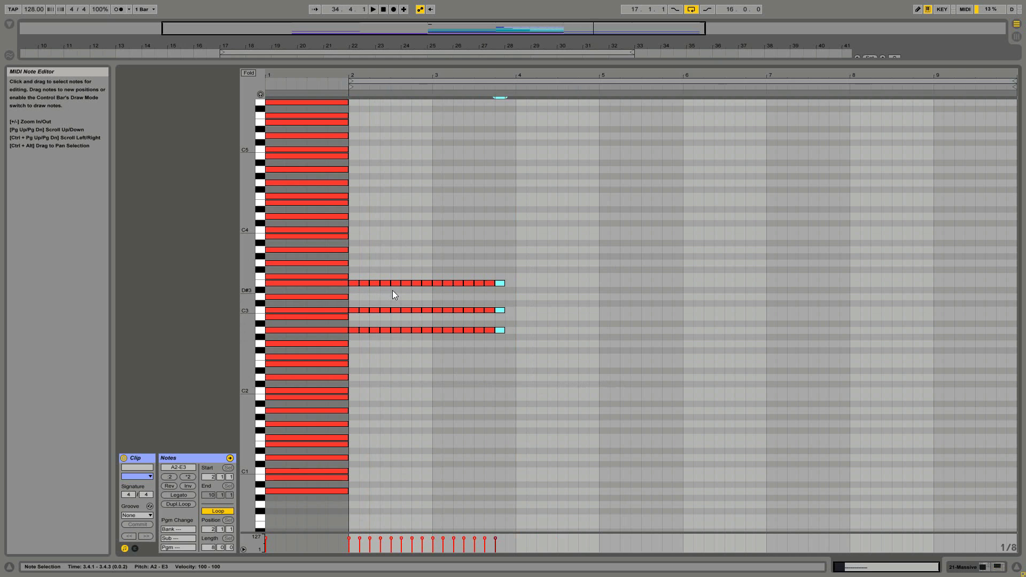
left_click(436, 75)
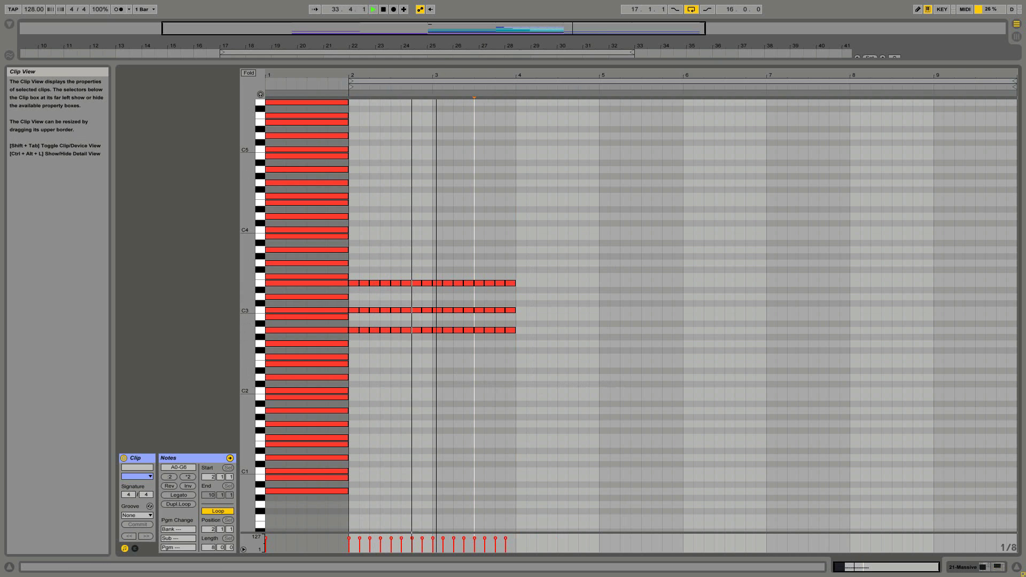
left_click(443, 89)
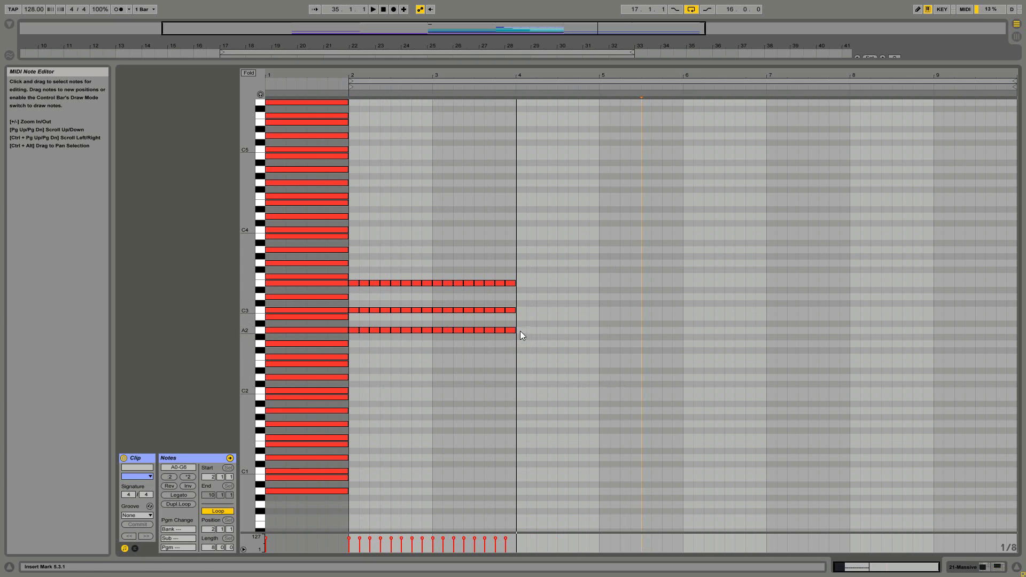
- Copy the row of A2 notes to G2 across bars 4 and 5, and stack copies of its first note on B2 and D3
mouse_move(521, 331)
left_mouse_down()
mouse_move(356, 332)
mouse_move(523, 343)
left_mouse_up()
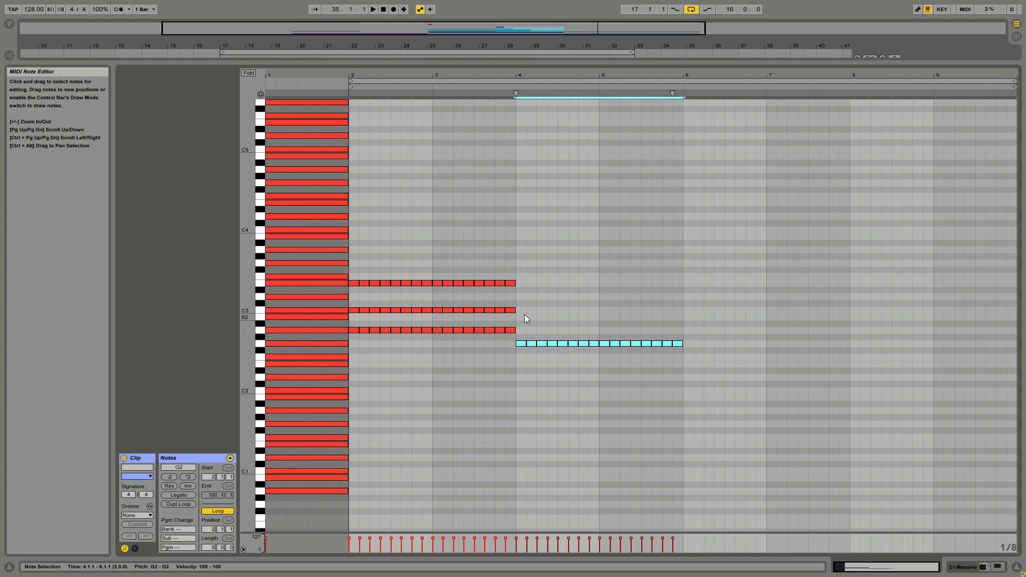
left_click(523, 298)
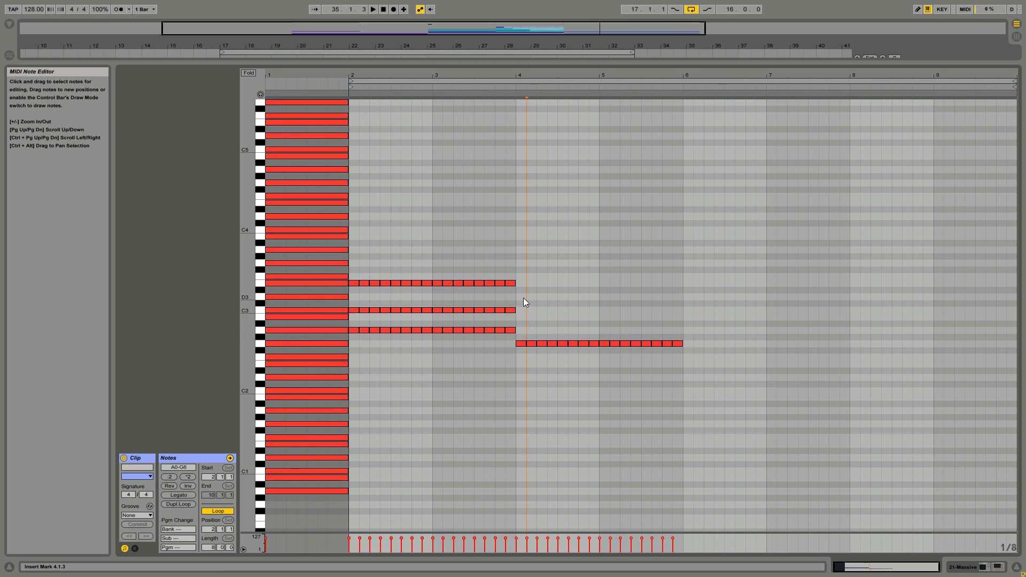
left_click(522, 343)
left_click_drag(521, 343, 522, 297)
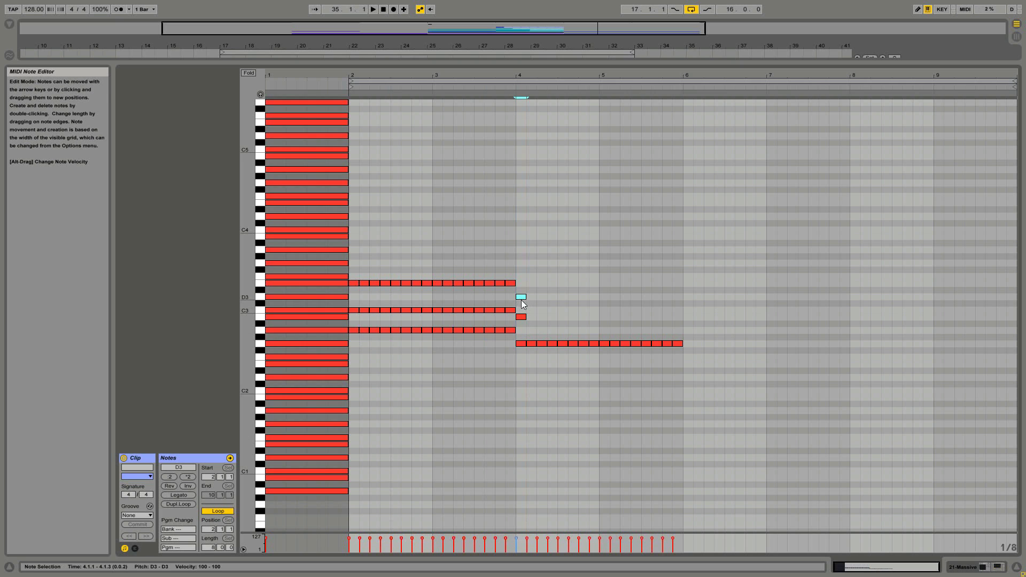
left_click(537, 292)
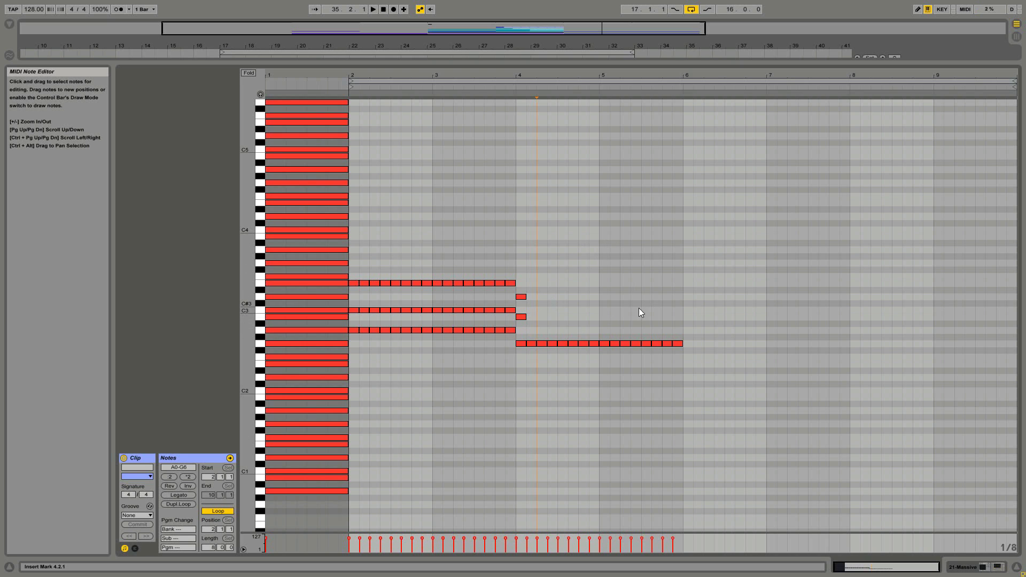
- Fold the editor to the used scale notes, audition the A2–C3–E3 and G2–B2–D3 chord notes individually, and unfold it
left_click(249, 73)
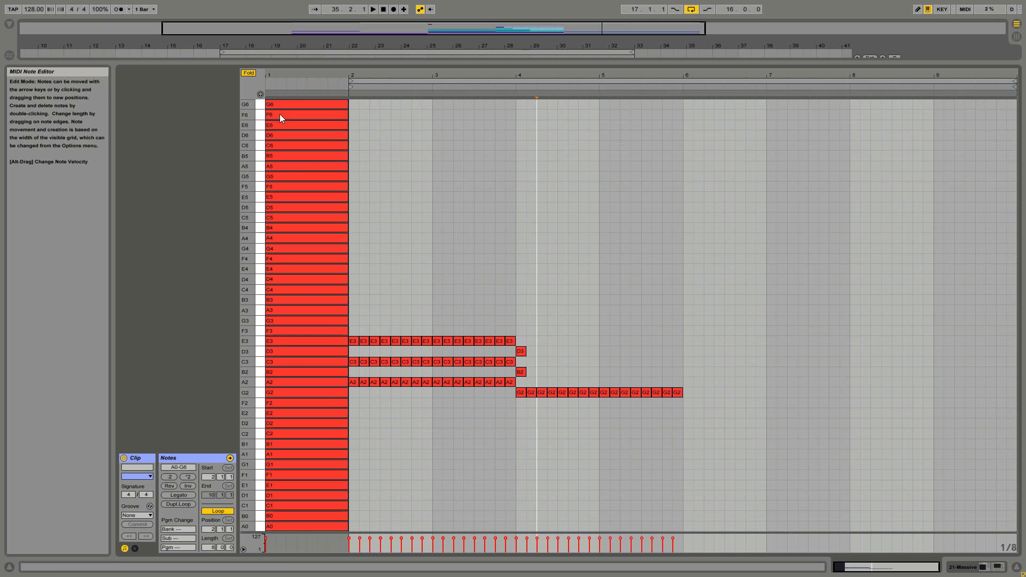
left_click(353, 382)
left_click(354, 361)
left_click(354, 341)
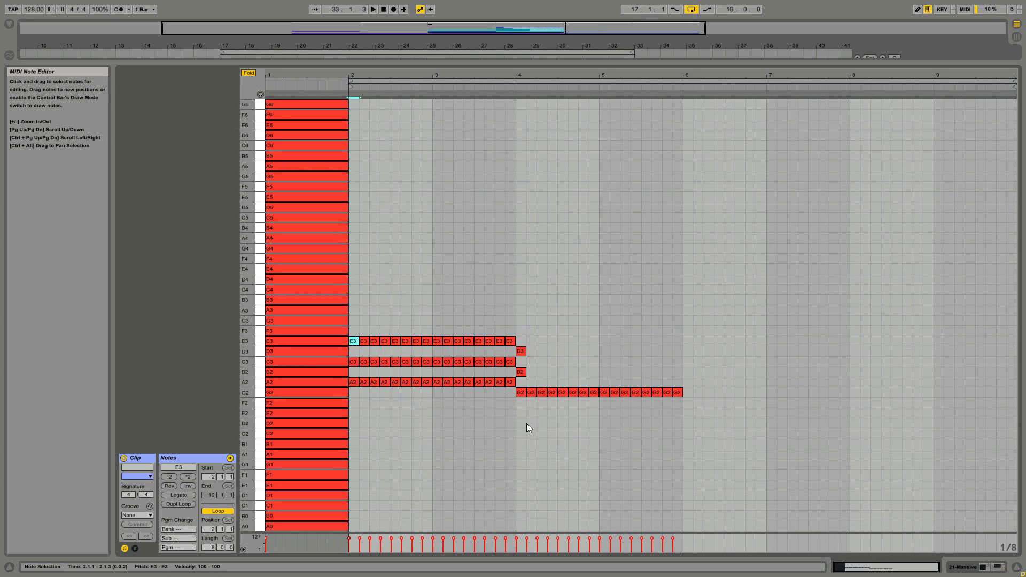
left_click(523, 393)
left_click(522, 371)
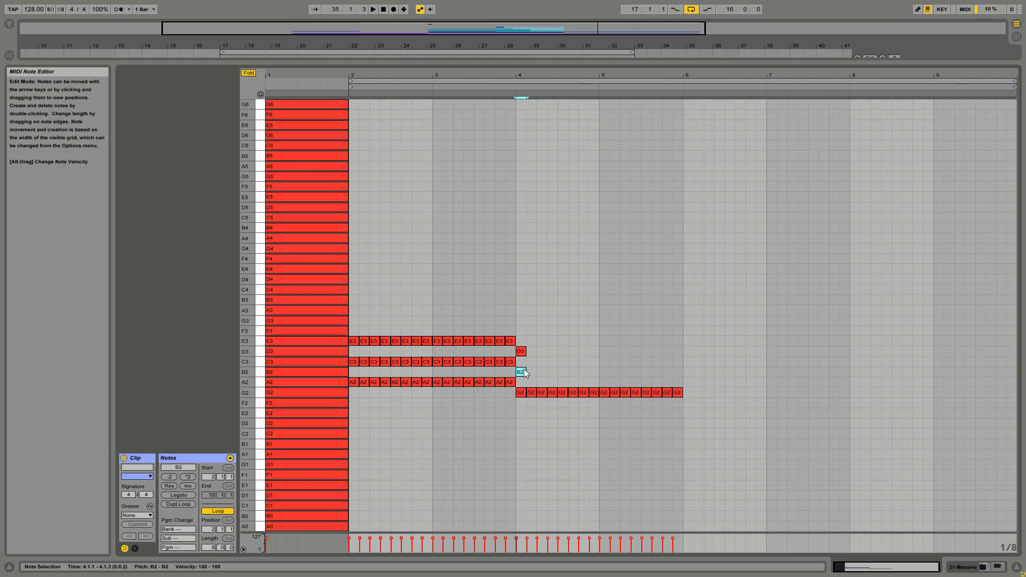
left_click(521, 351)
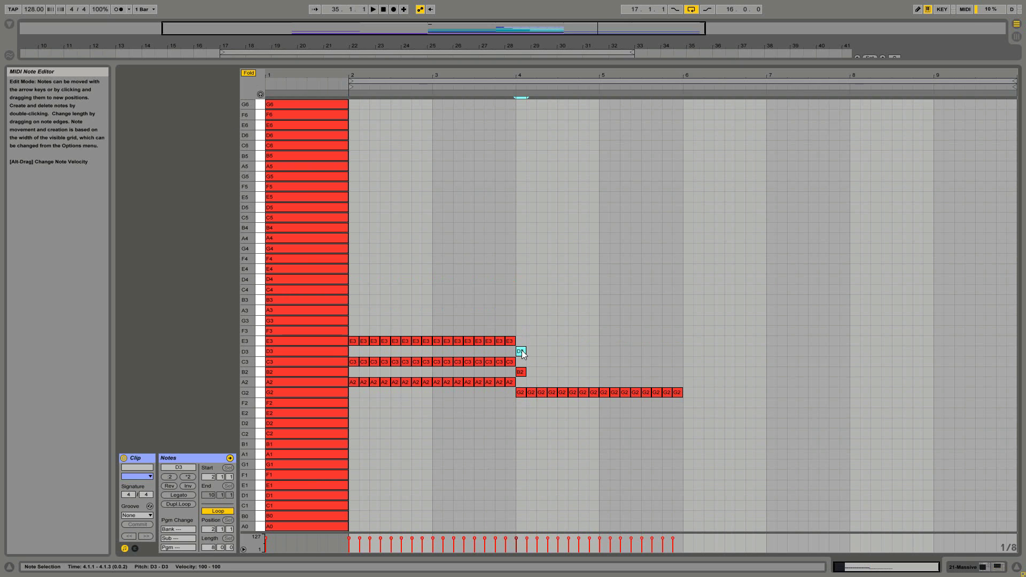
left_click(525, 405)
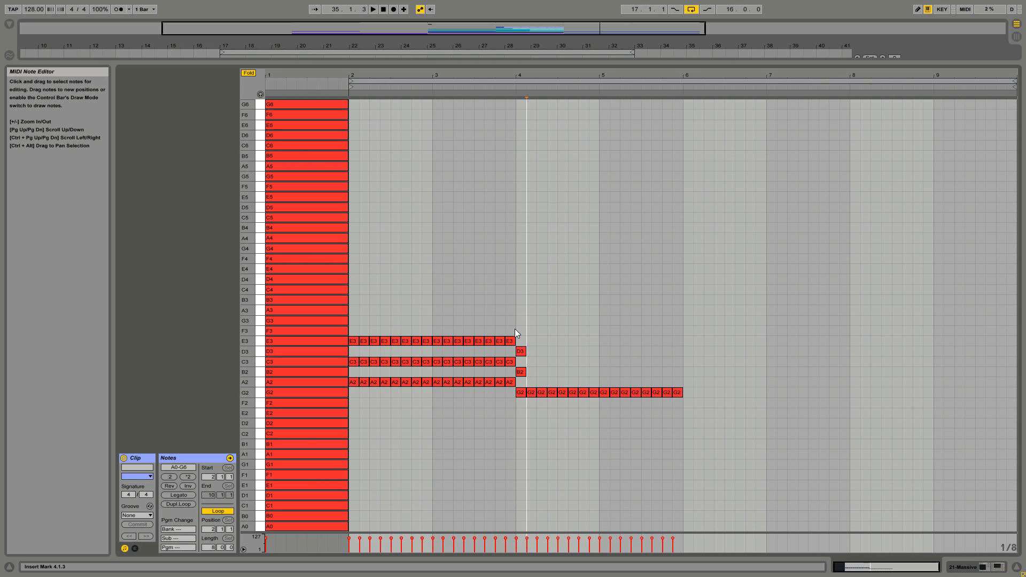
left_click(475, 302)
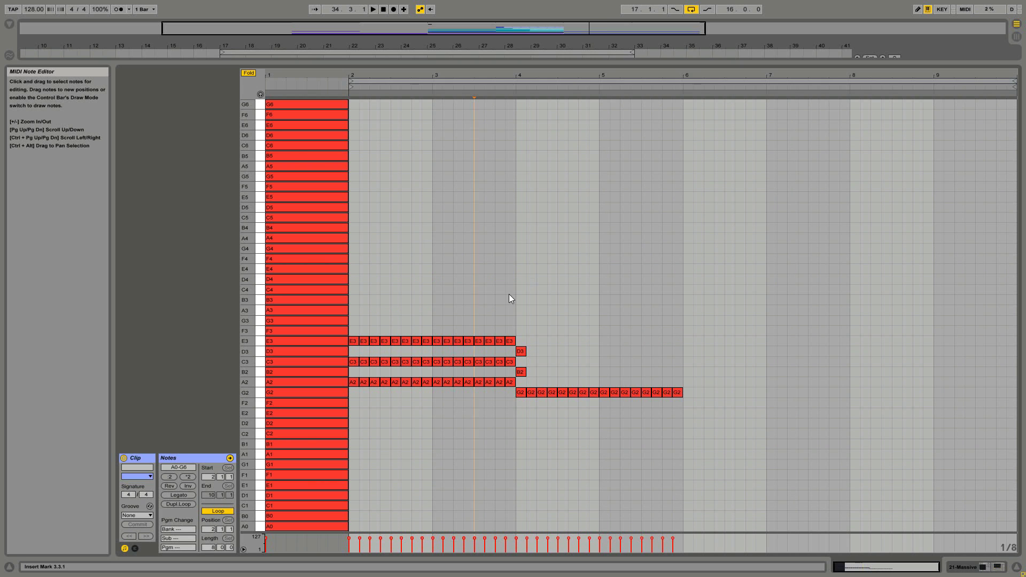
left_click(248, 73)
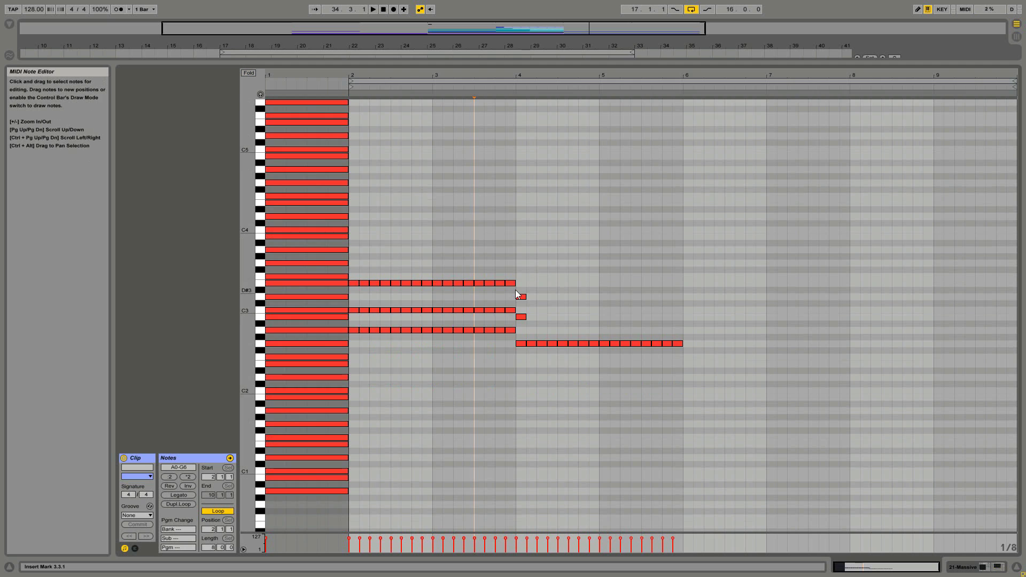
- Repeat the B2 and D3 eighth notes back to back to the end of bar 4 only, and play the result
left_click_drag(524, 283, 525, 337)
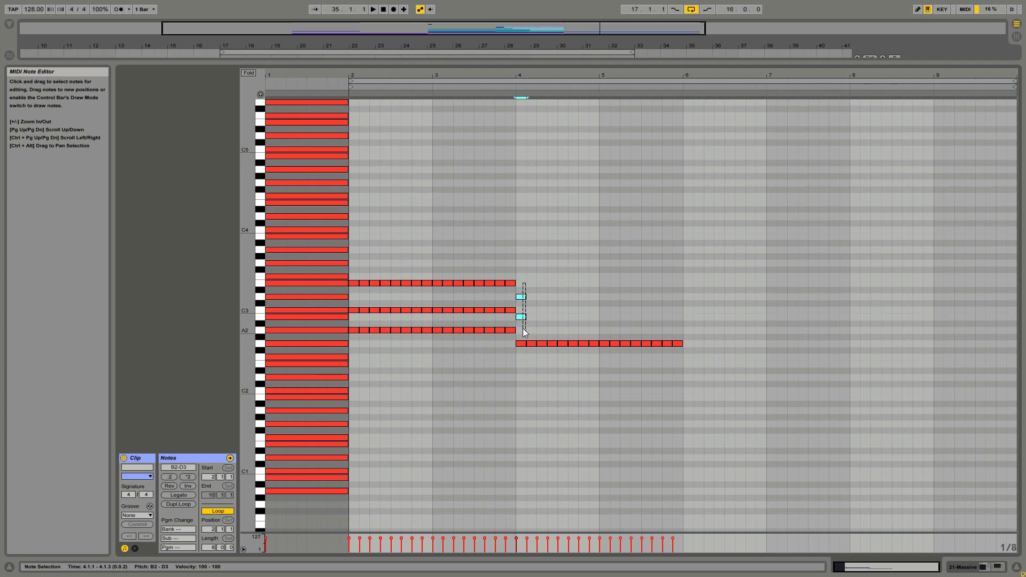
key("ctrl+d")
key("ctrl+d")
key("ctrl+d")
key("ctrl+d")
key("ctrl+d")
key("ctrl+d")
key("ctrl+d")
key("ctrl+d")
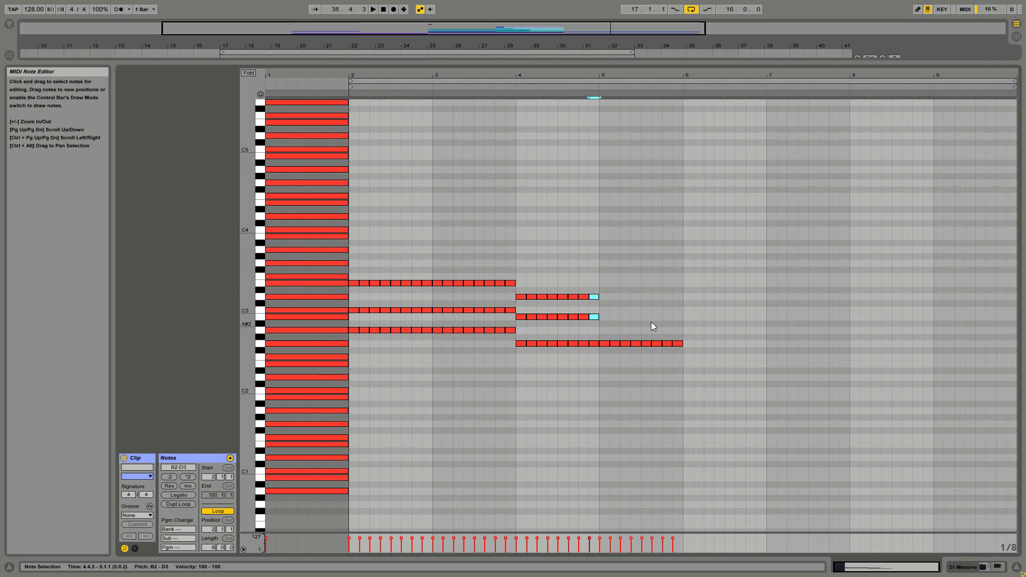
left_click_drag(707, 272, 588, 369)
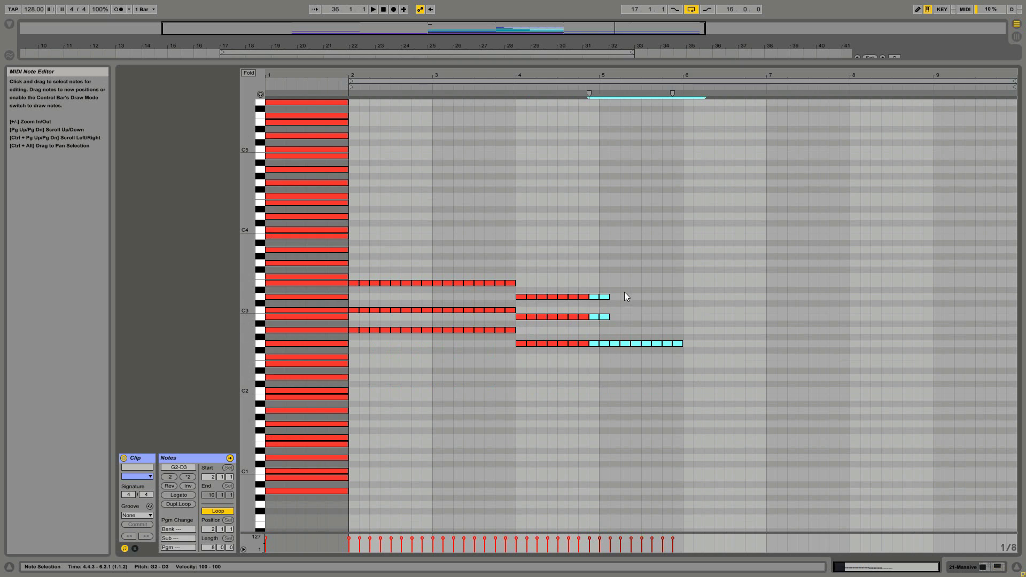
left_click_drag(624, 278, 600, 327)
key("Delete")
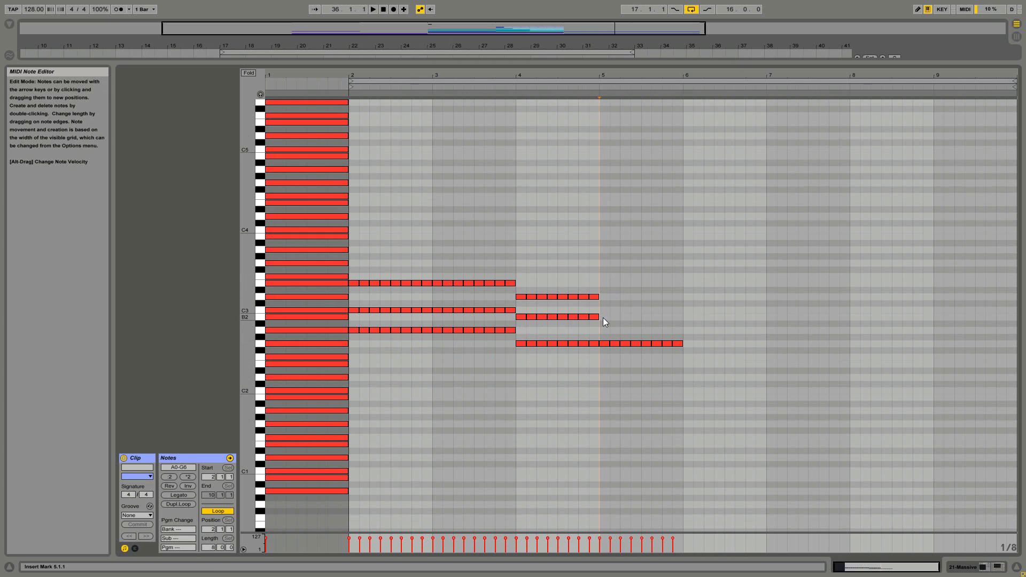
key("space")
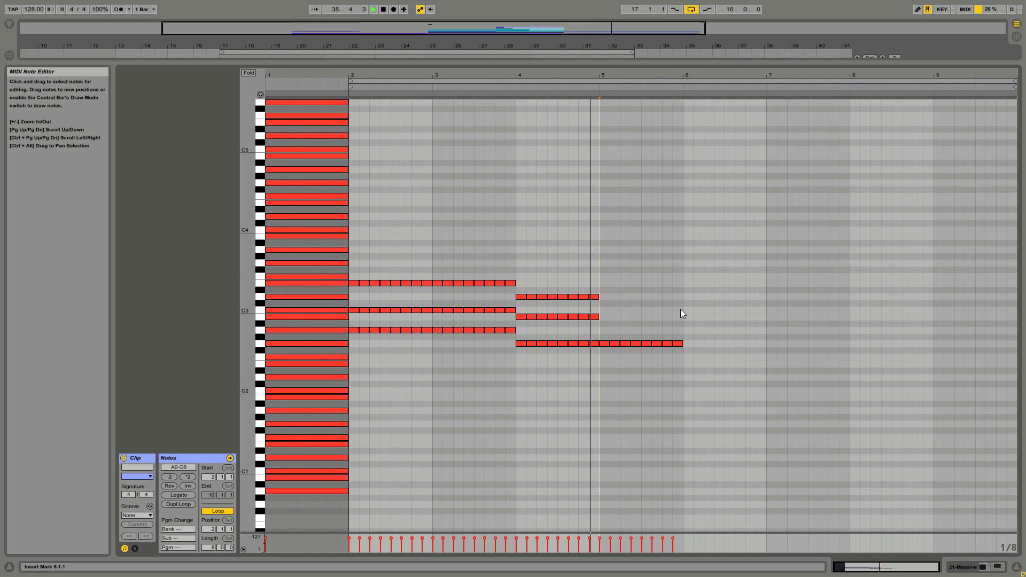
key("space")
- Move the bar 5 row of G2 notes to F2, stack copies of it on A2 and C3, and play the result
left_click_drag(703, 335, 603, 357)
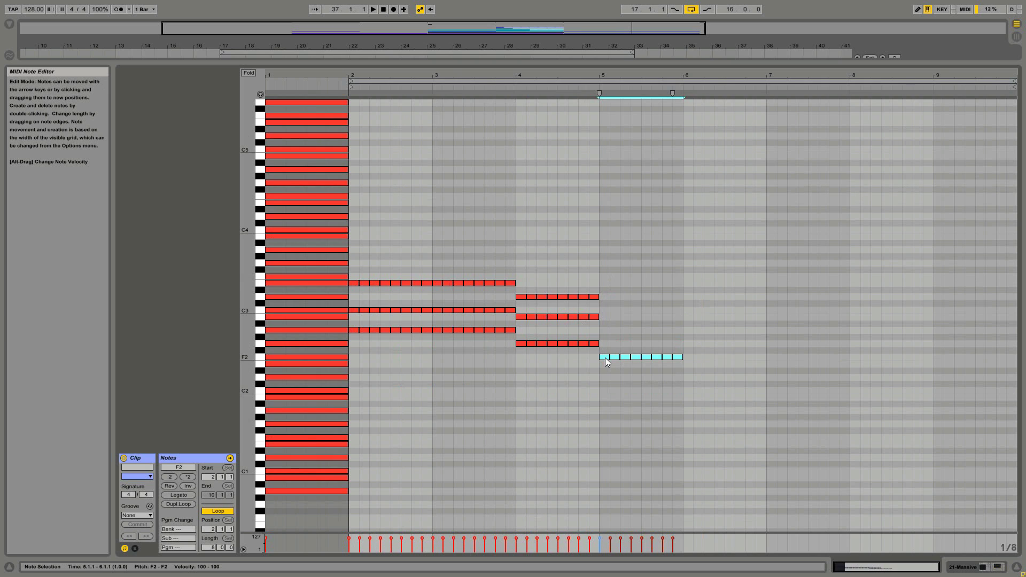
left_click_drag(605, 356, 604, 310)
left_click(619, 293)
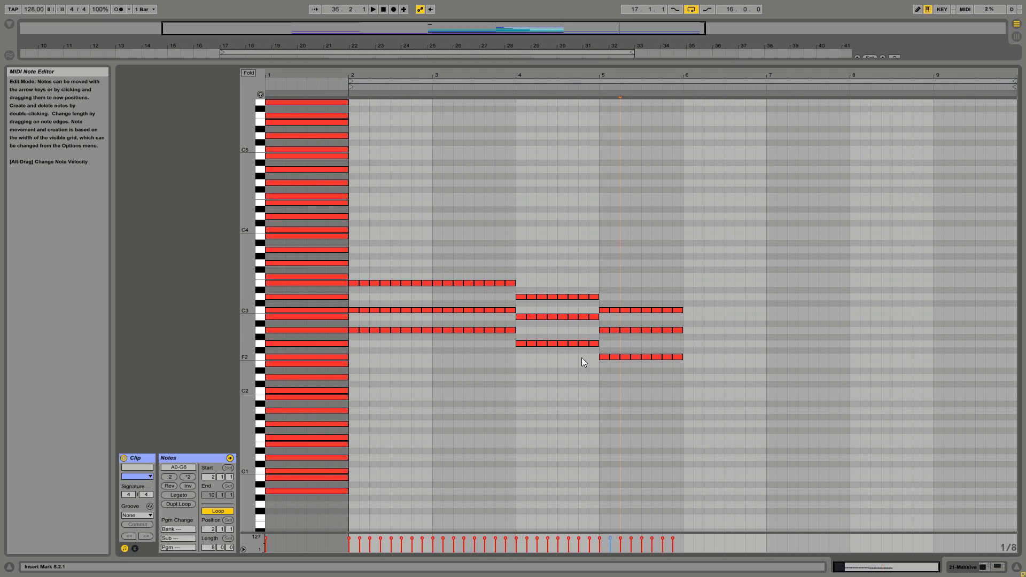
key("space")
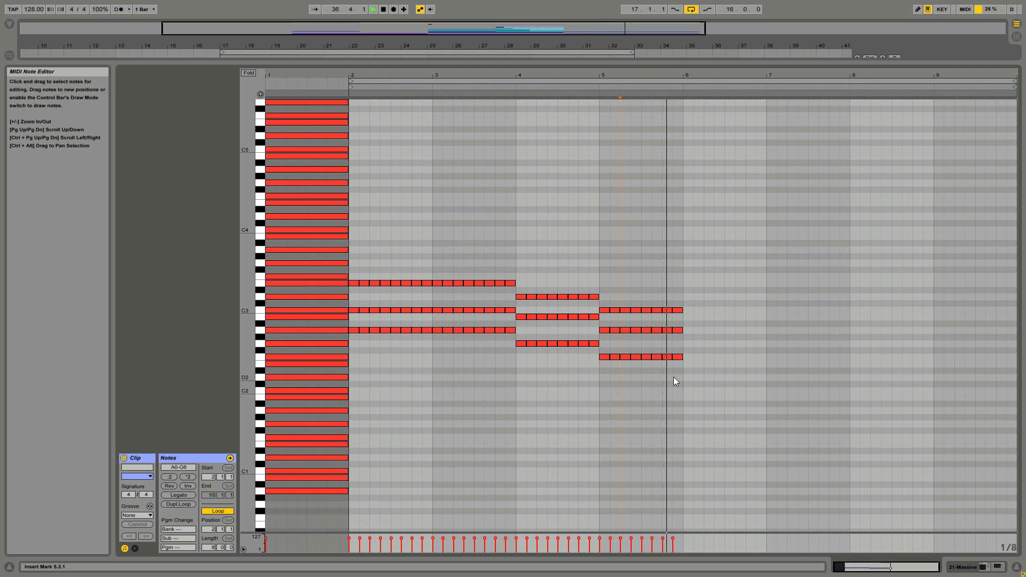
key("space")
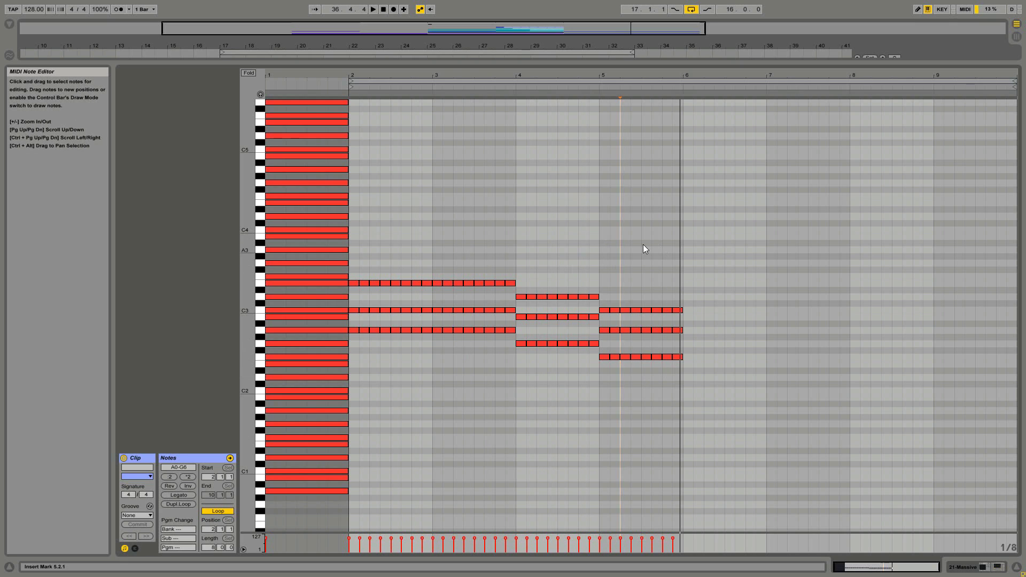
- Transpose the whole F2–A2–C3 chord row in bar 5 down to C2–E2–G2
left_click(700, 306)
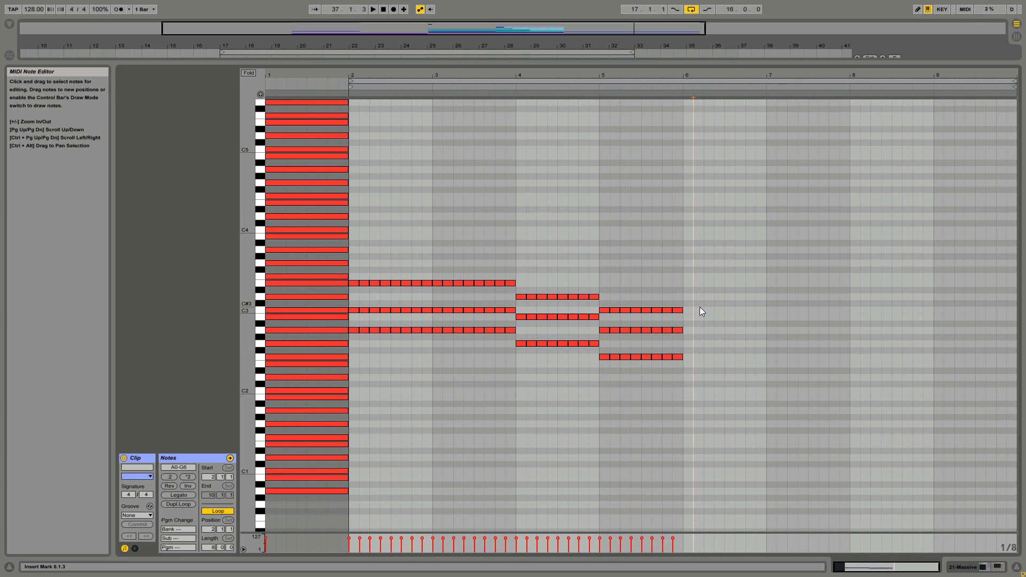
left_click_drag(700, 288, 605, 389)
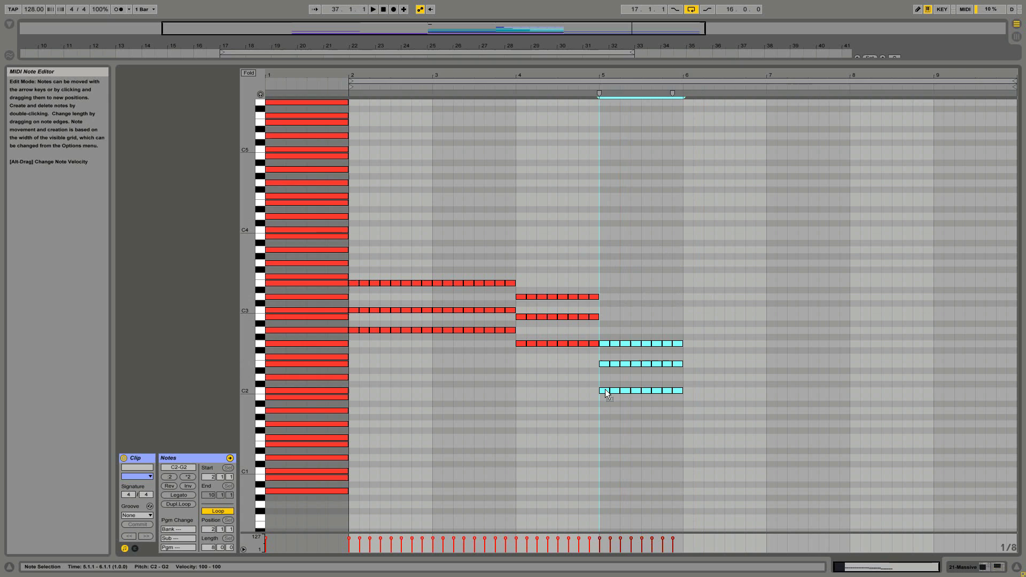
left_click(566, 409)
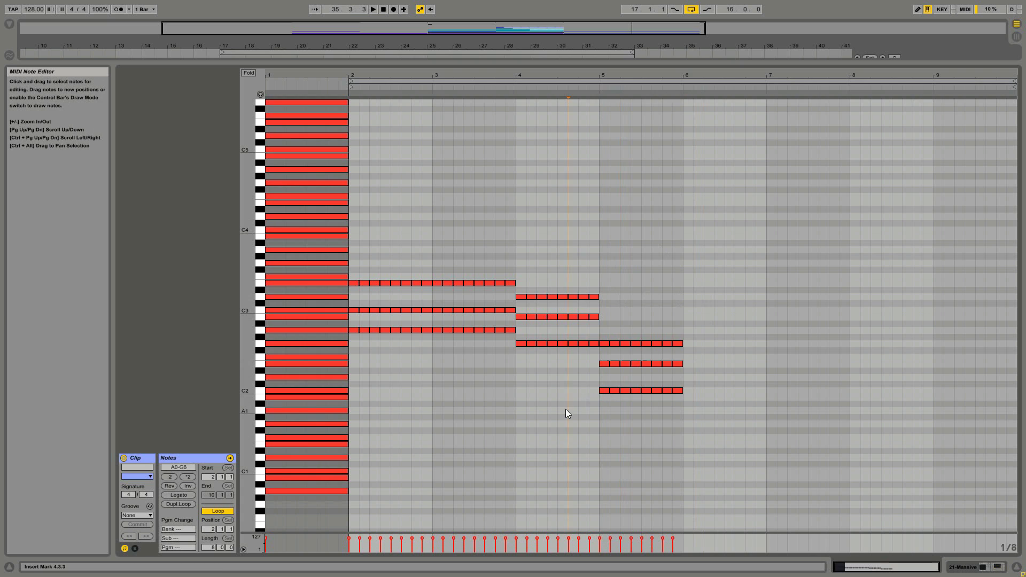
- Audition the first C2, E2 and G2 notes of bar 5 individually, and play the chord progression
left_click(604, 391)
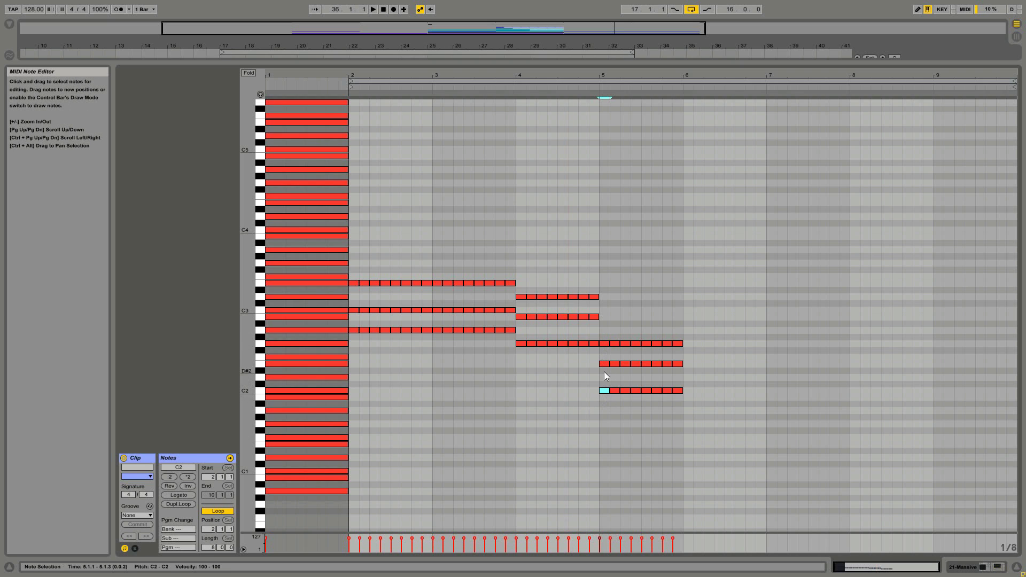
left_click(603, 363)
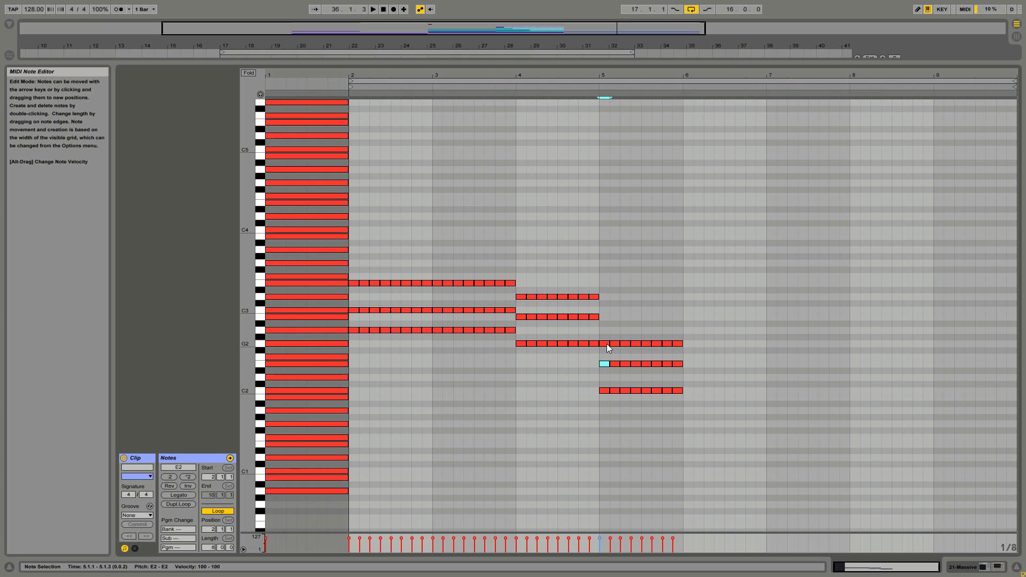
left_click(607, 344)
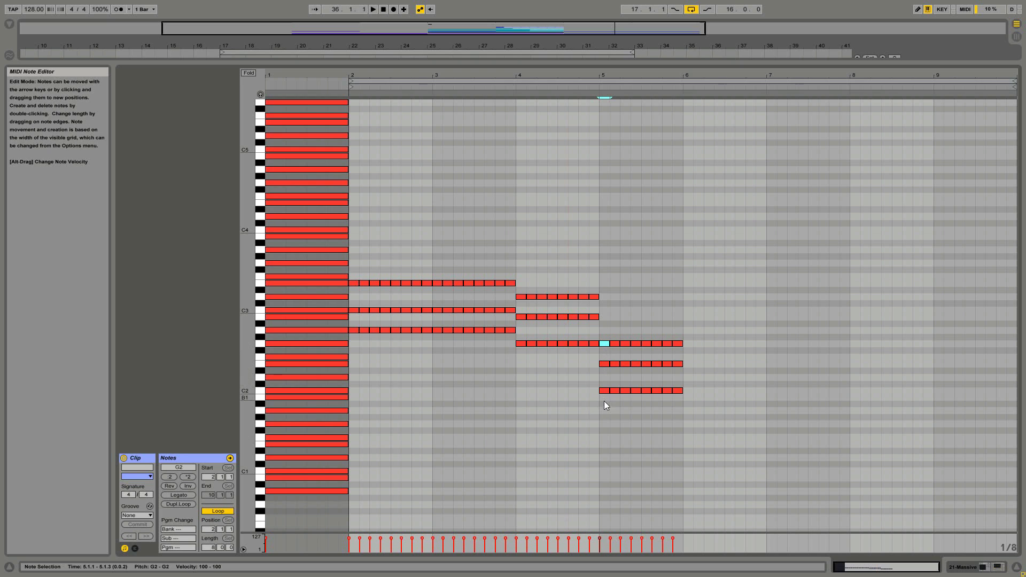
left_click(682, 398)
key("space")
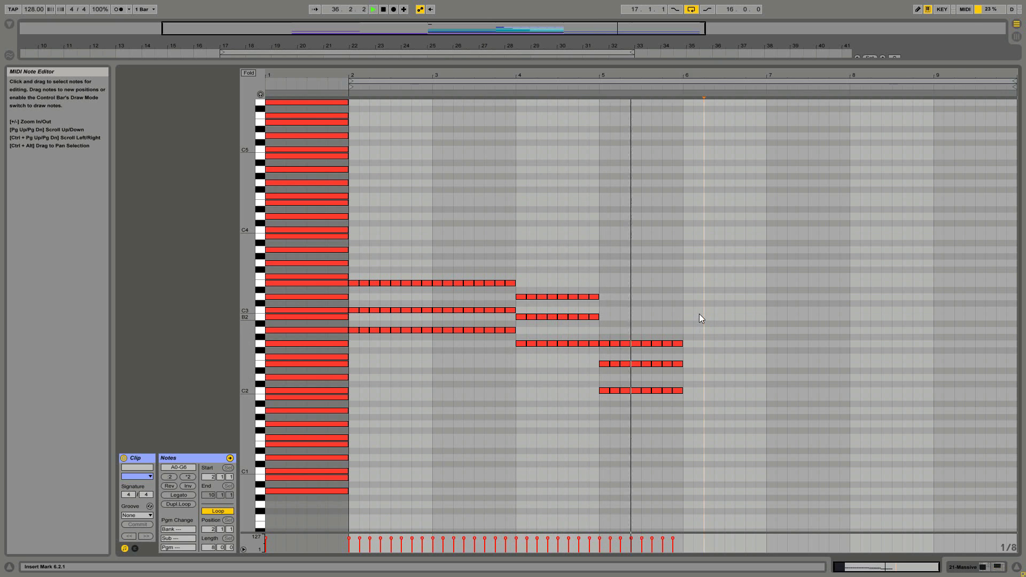
key("space")
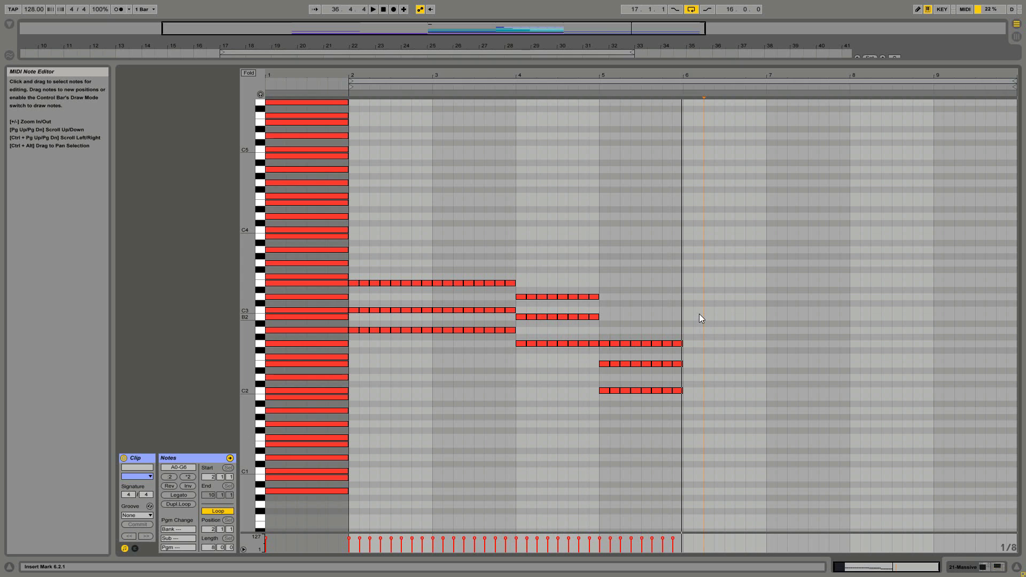
- Invert the C major chord in bar 5 by moving its row of C2 notes up an octave to C3
scroll(668, 299, "down", 1)
left_click(518, 239)
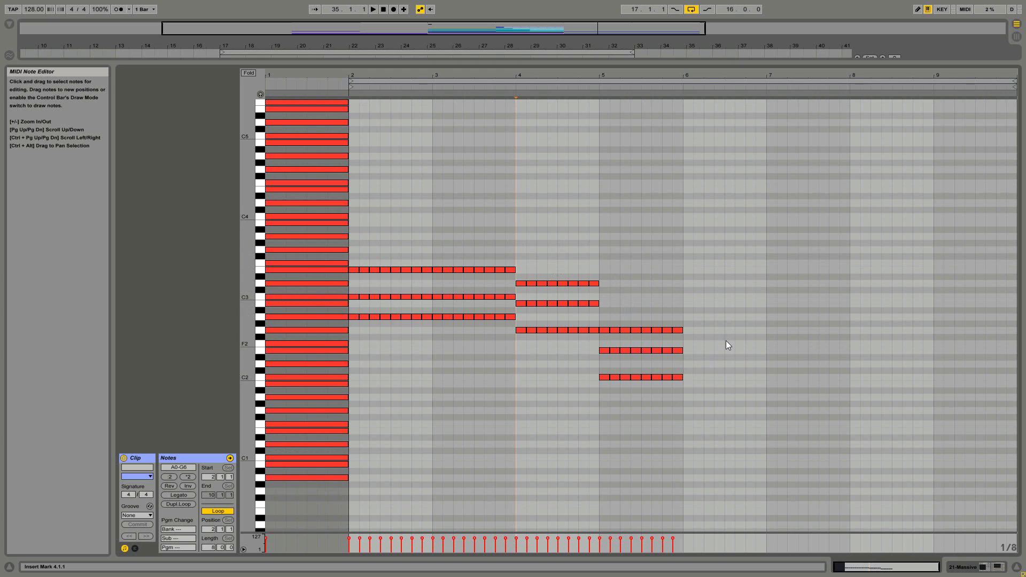
scroll(726, 341, "down", 2)
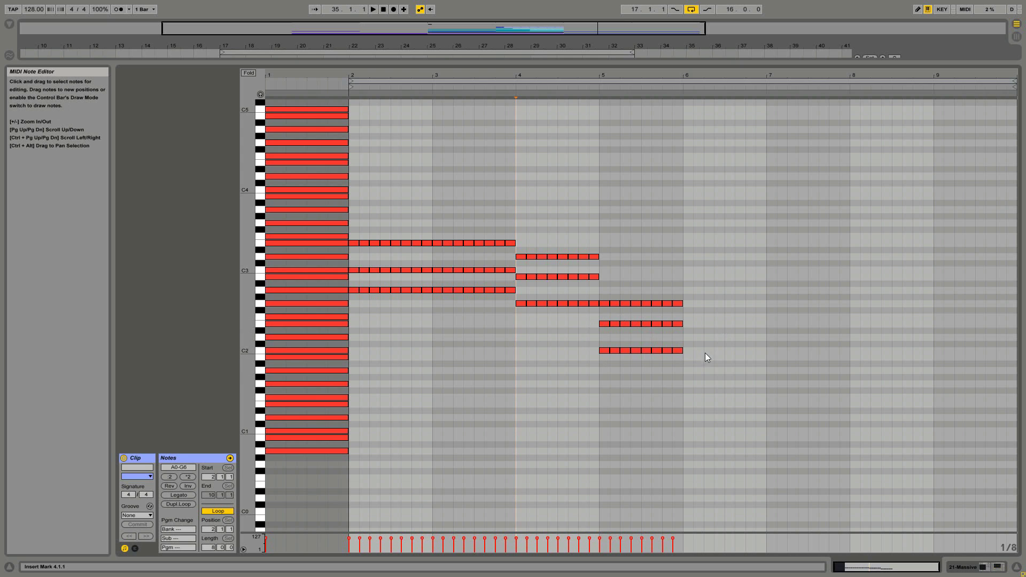
left_click_drag(710, 348, 581, 363)
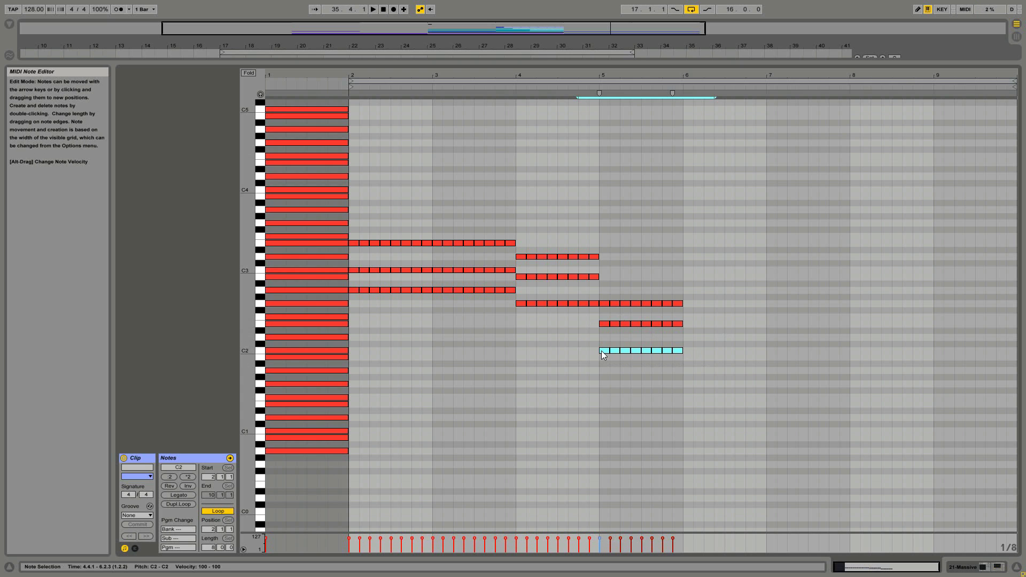
left_click_drag(601, 350, 605, 271)
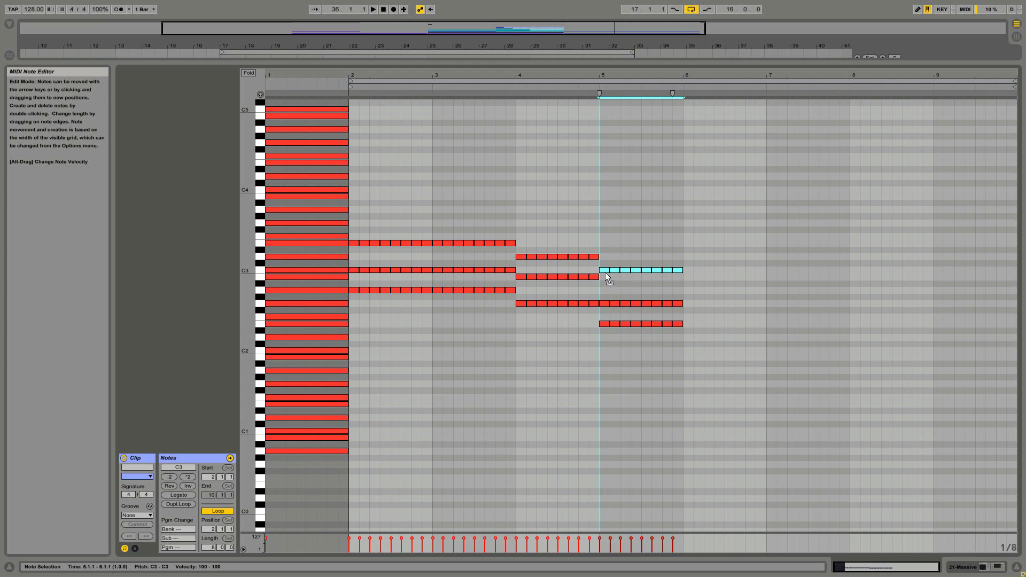
left_click(609, 334)
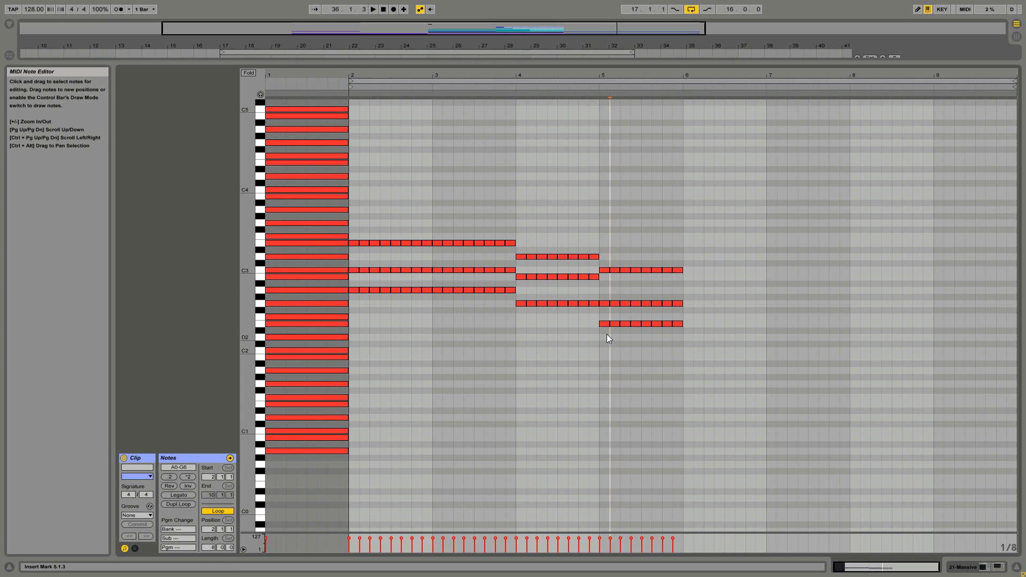
- Audition the first C3, E2 and G2 notes of the inverted chord in bar 5
left_click(607, 270)
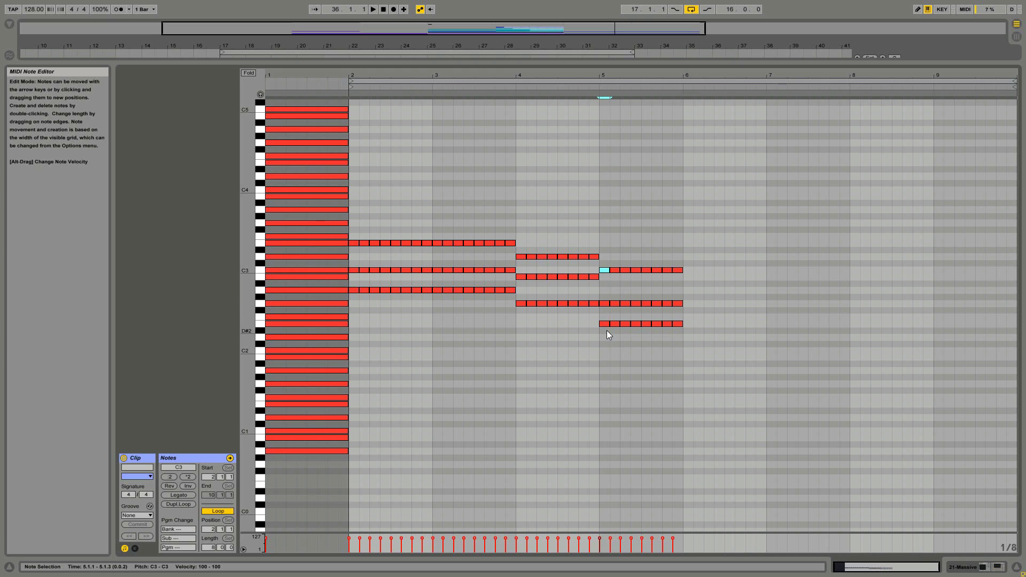
left_click(606, 325)
left_click_drag(605, 325, 604, 304)
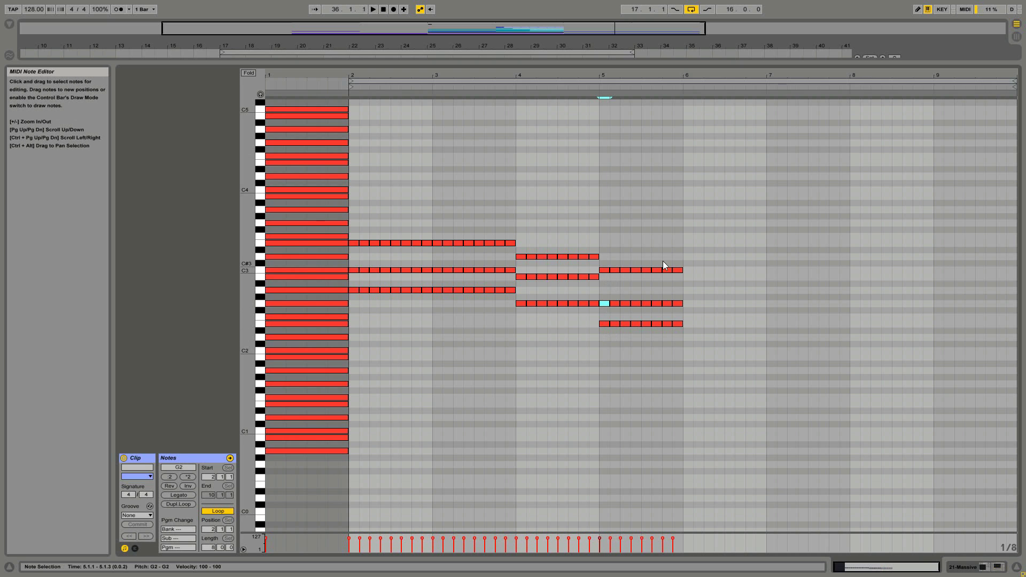
left_click(651, 296)
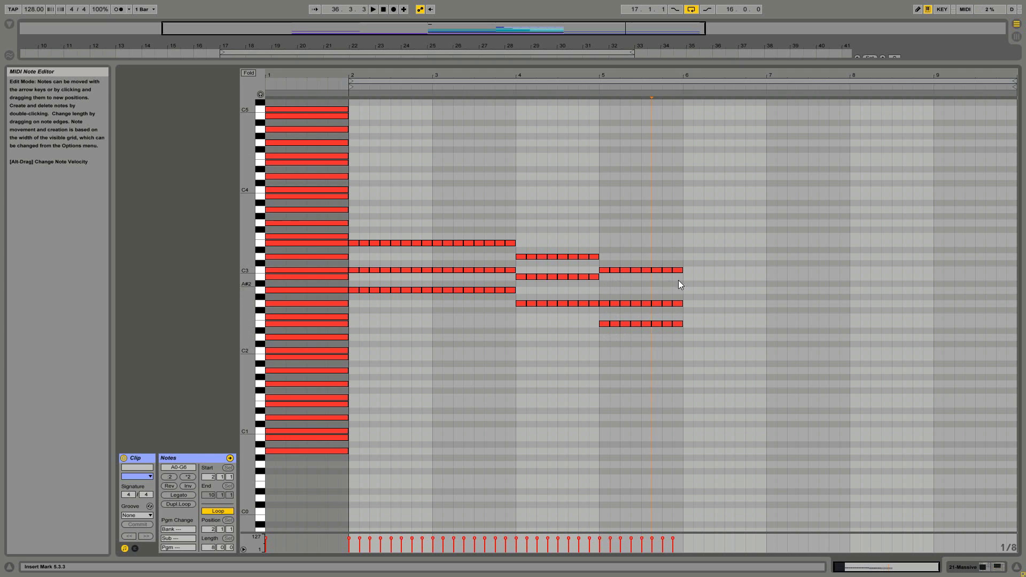
- Move the row of C3 notes in bar 5 down an octave to C2, and return it to C3
left_click_drag(695, 271, 608, 271)
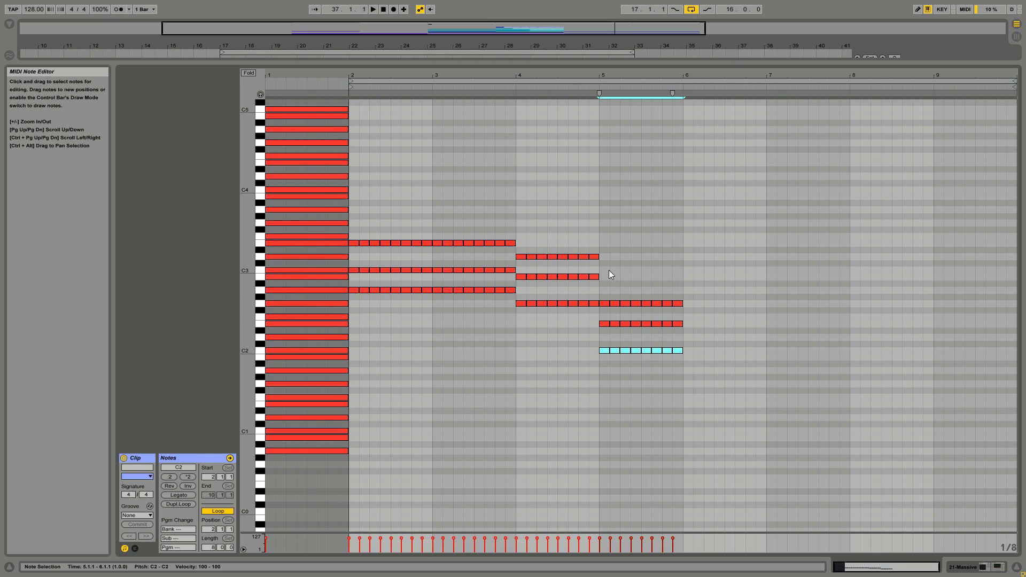
key("shift+Down")
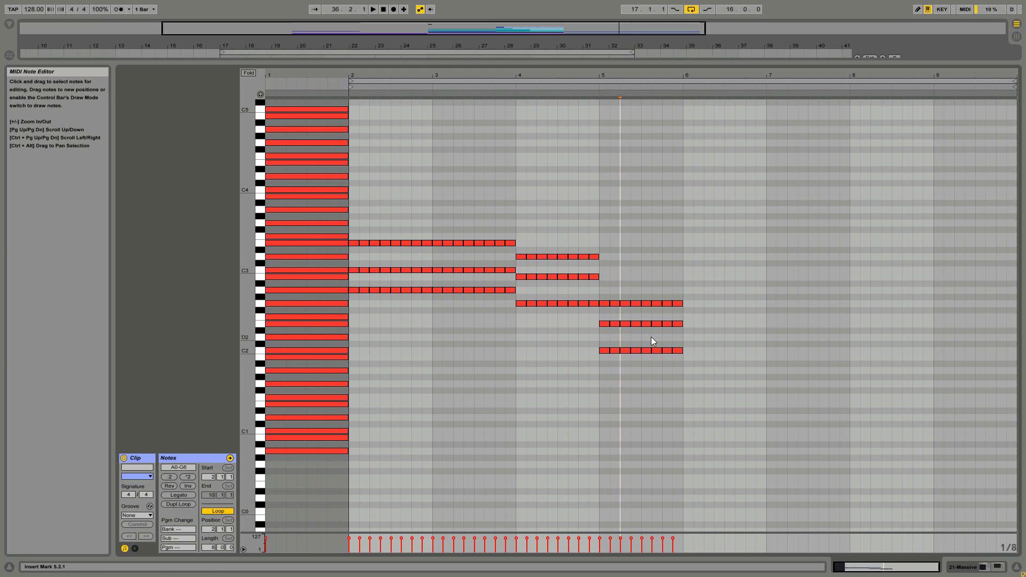
left_click_drag(712, 349, 586, 357)
key("shift+Up")
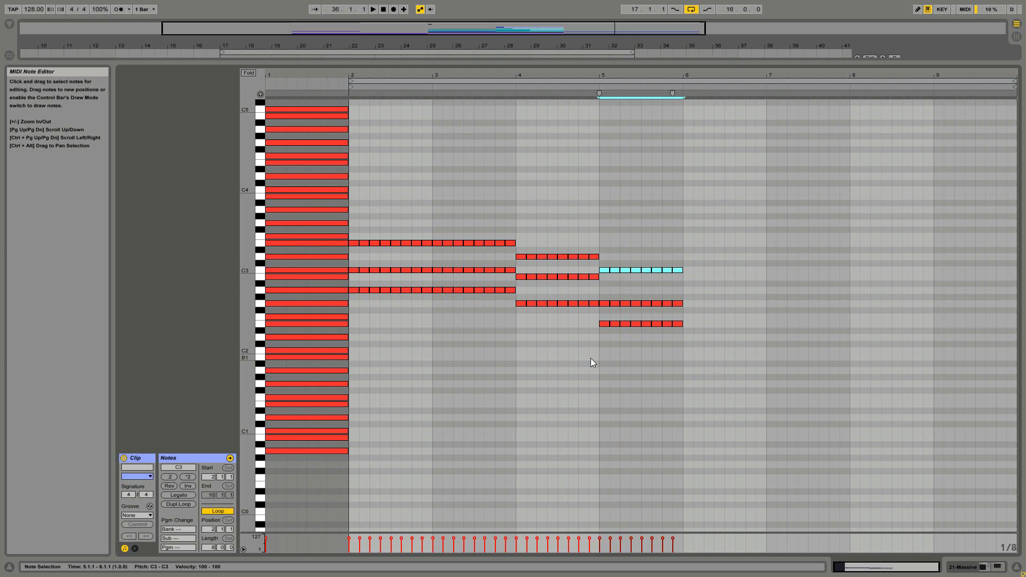
- Move the rows of E2 and G2 notes in bar 5 up an octave to E3 and G3
left_click(606, 354)
left_click_drag(703, 318, 591, 344)
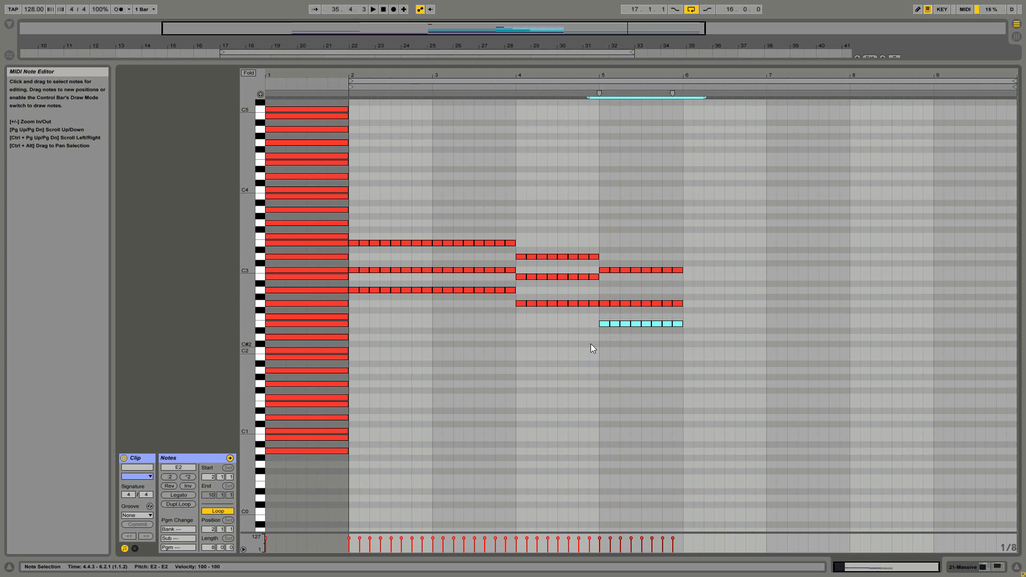
key("shift+Up")
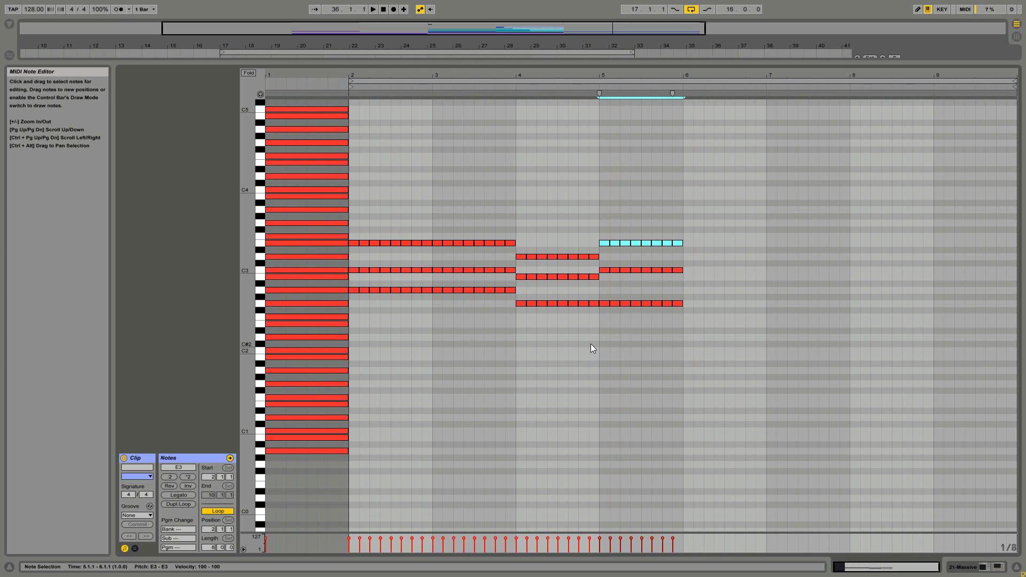
left_click(641, 332)
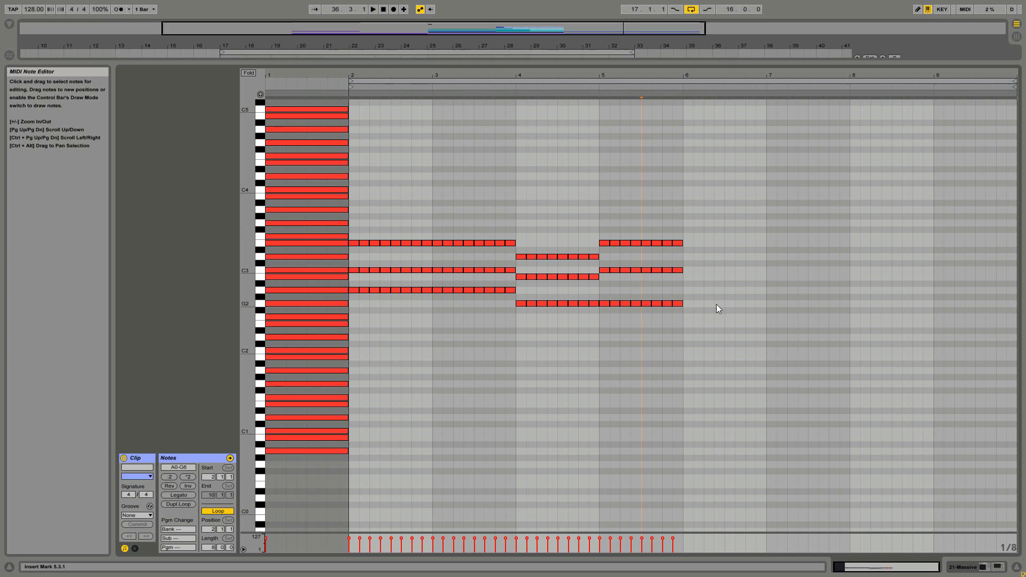
left_click_drag(716, 303, 601, 317)
key("shift+Up")
left_click(600, 295)
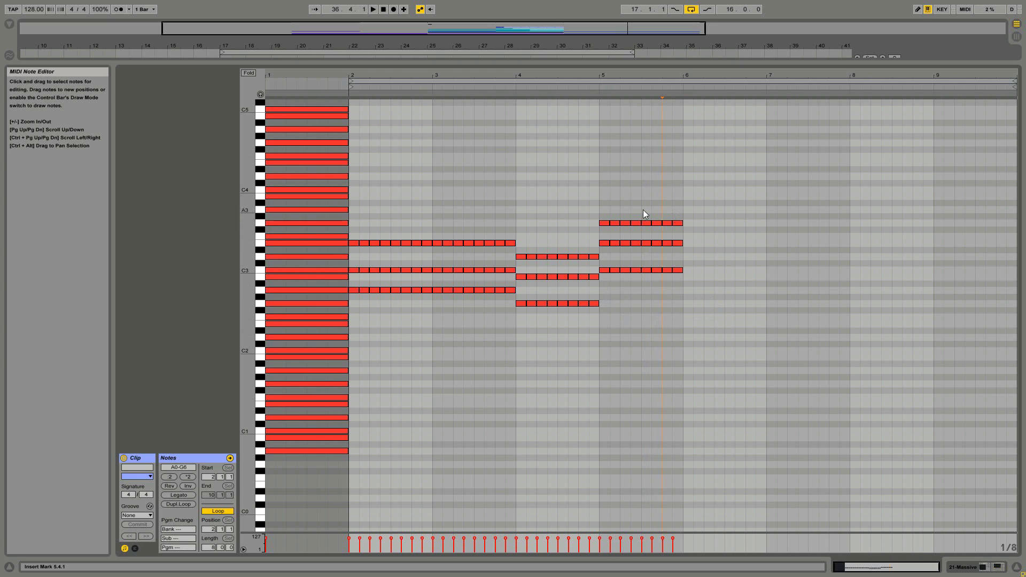
- Move the whole C major chord in bar 5 down an octave to C2, E2 and G2
left_click_drag(708, 212, 605, 281)
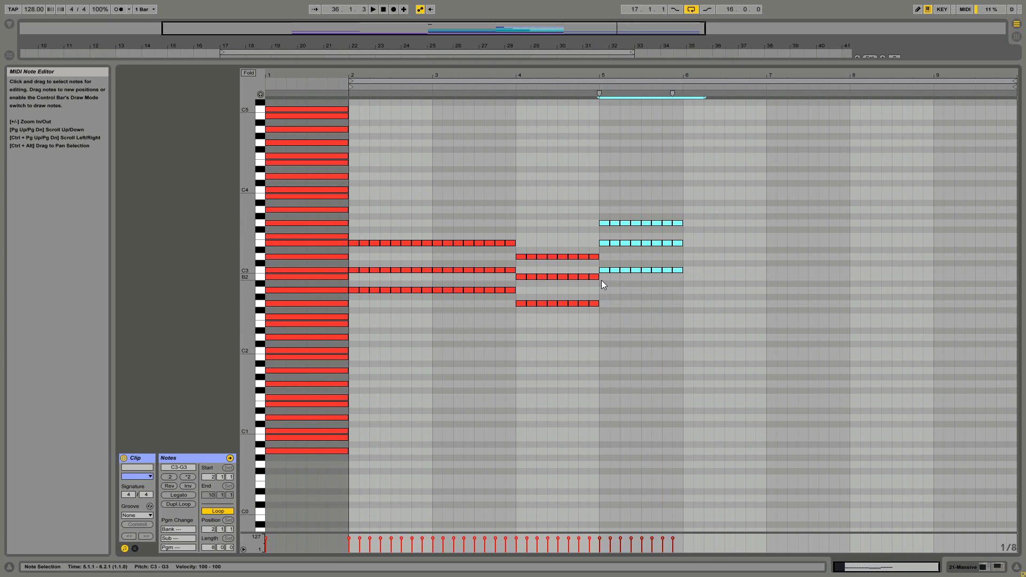
key("shift+Down")
left_click(650, 284)
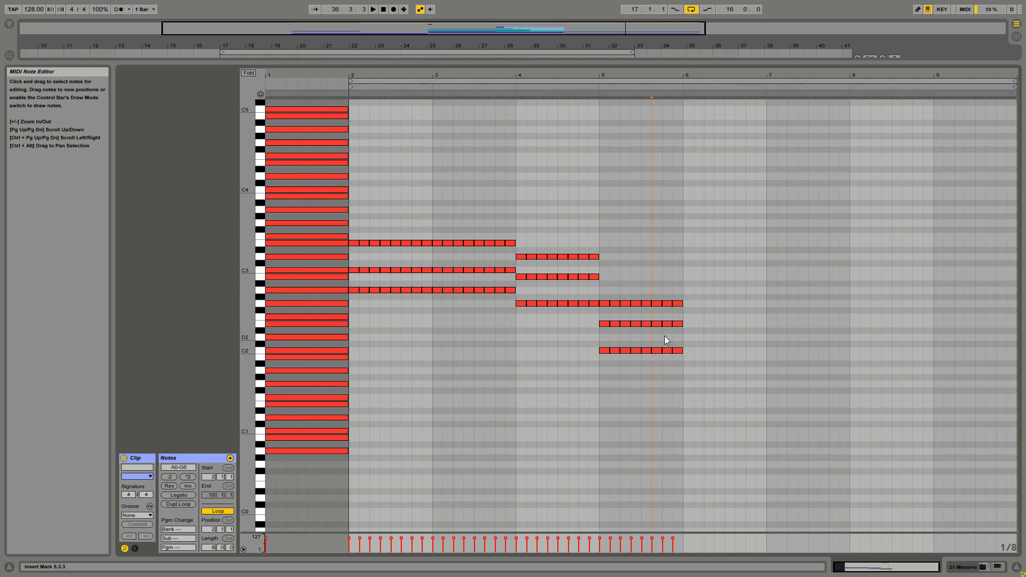
- Invert the C major chord in bar 5 by raising its C2 and E2 rows an octave to C3 and E3, and play the progression
left_click_drag(706, 340, 558, 371)
key("shift+Up")
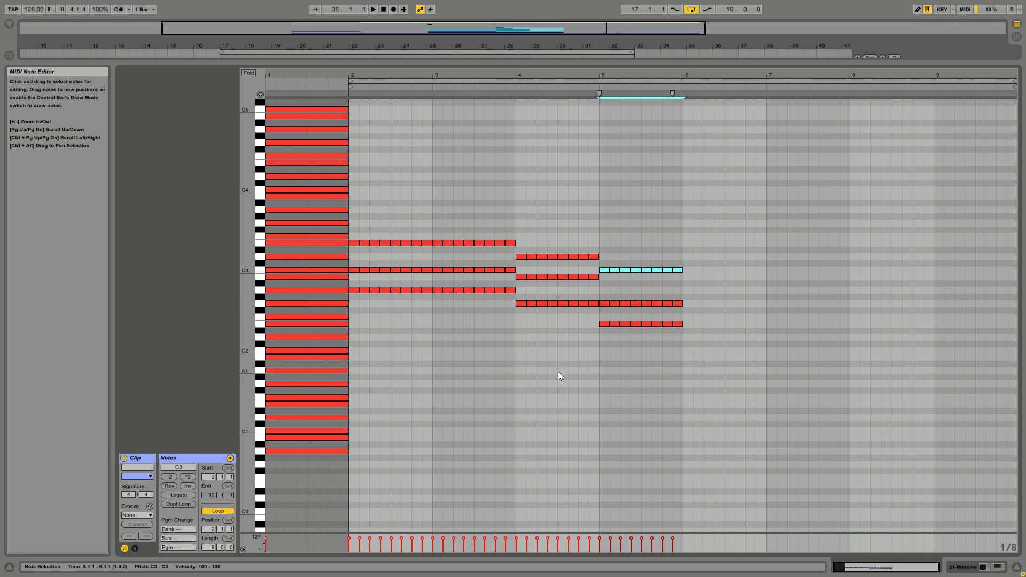
left_click(662, 370)
left_click_drag(710, 319, 578, 343)
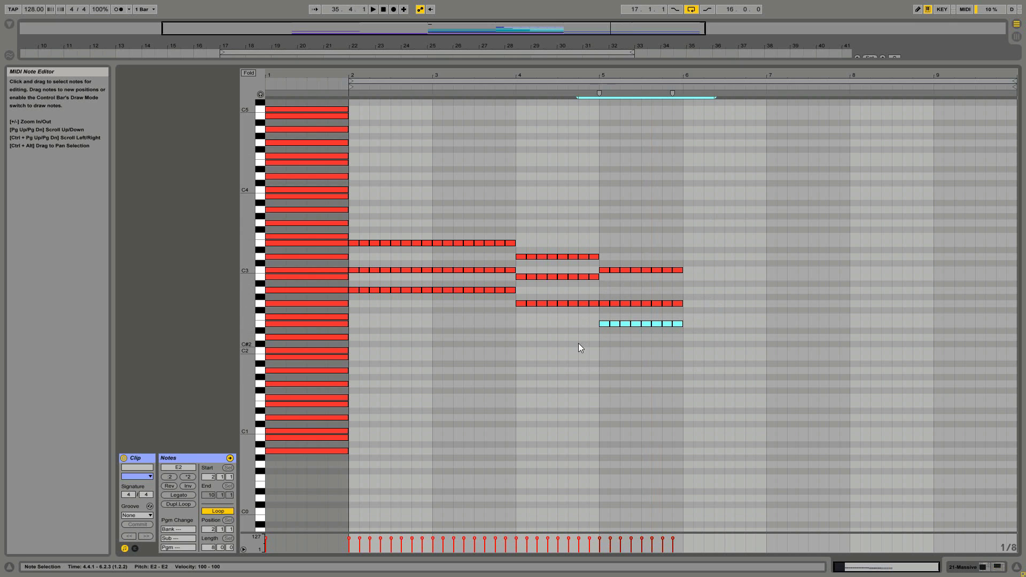
key("shift+Up")
left_click(621, 344)
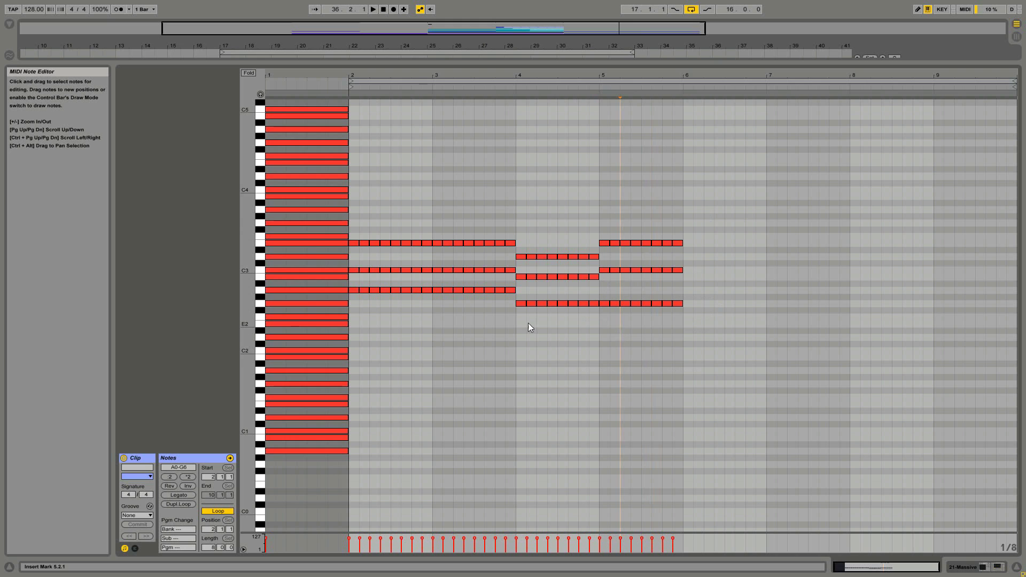
key("space")
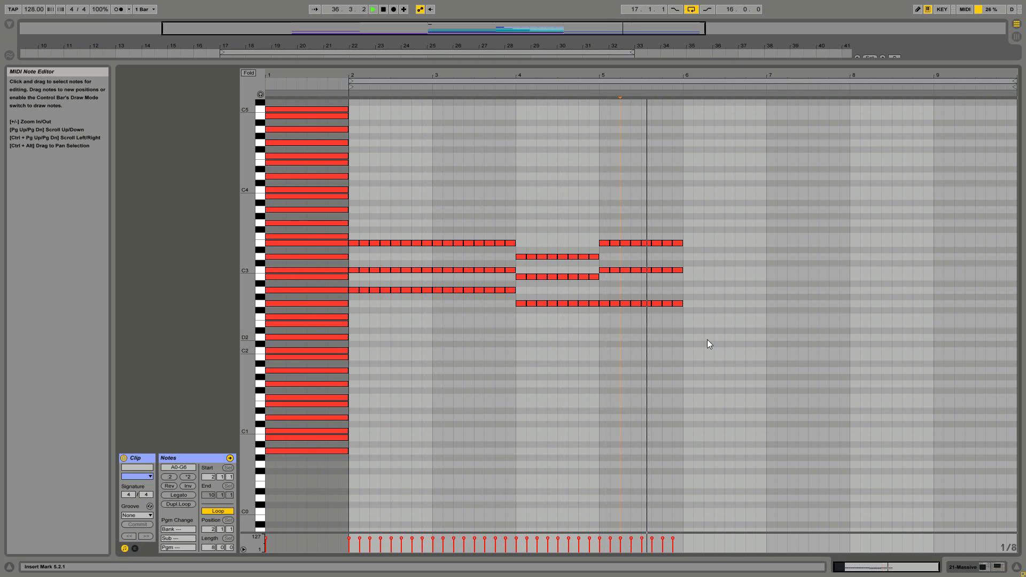
key("space")
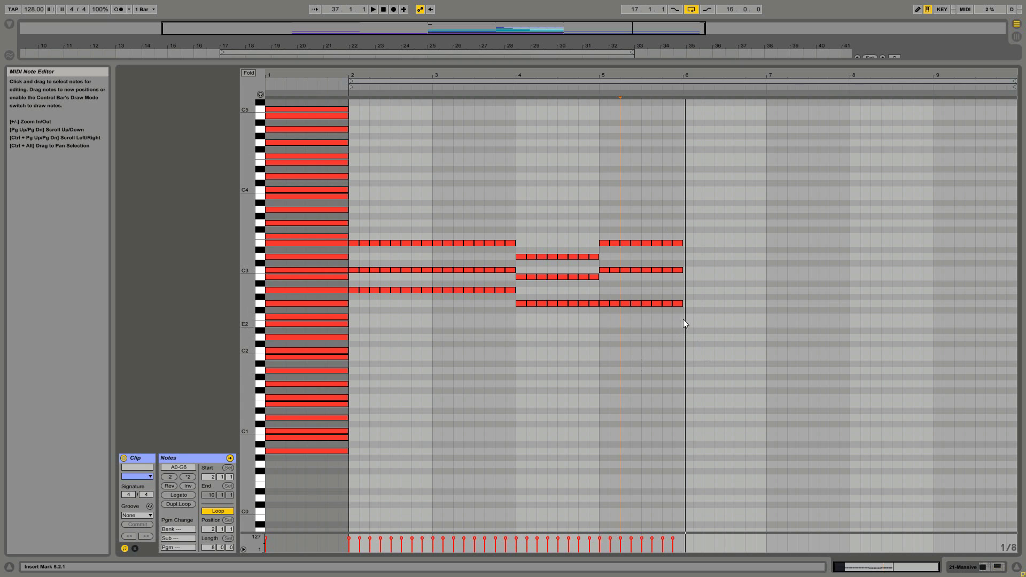
- Build an F major chord in bar 6 from rows of eighth notes on F2, A2 and C3
mouse_move(694, 302)
left_mouse_down()
mouse_move(605, 305)
mouse_move(691, 315)
left_mouse_up()
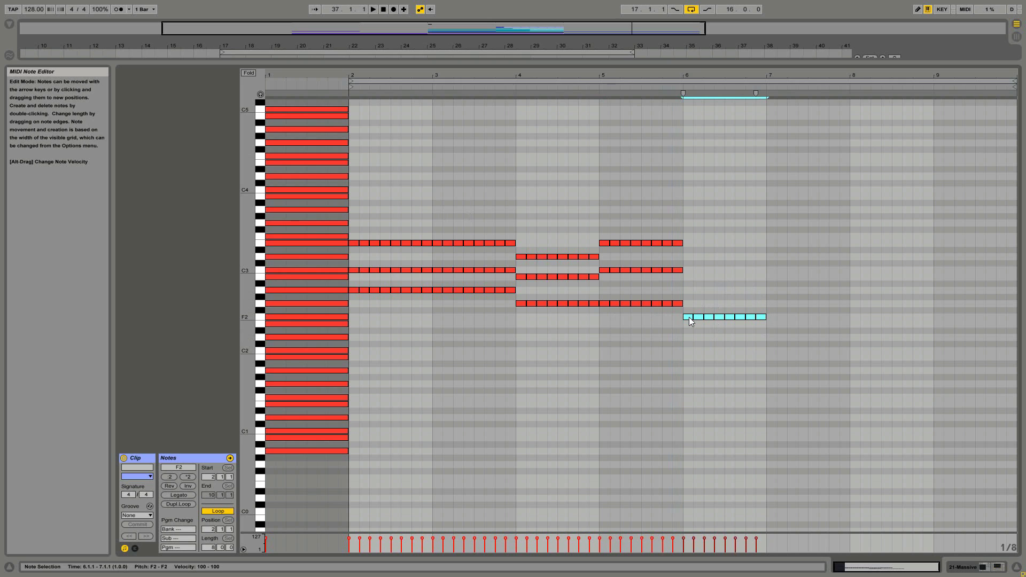
mouse_move(688, 317)
left_mouse_down()
mouse_move(691, 265)
mouse_move(687, 313)
left_mouse_up()
left_click(693, 275)
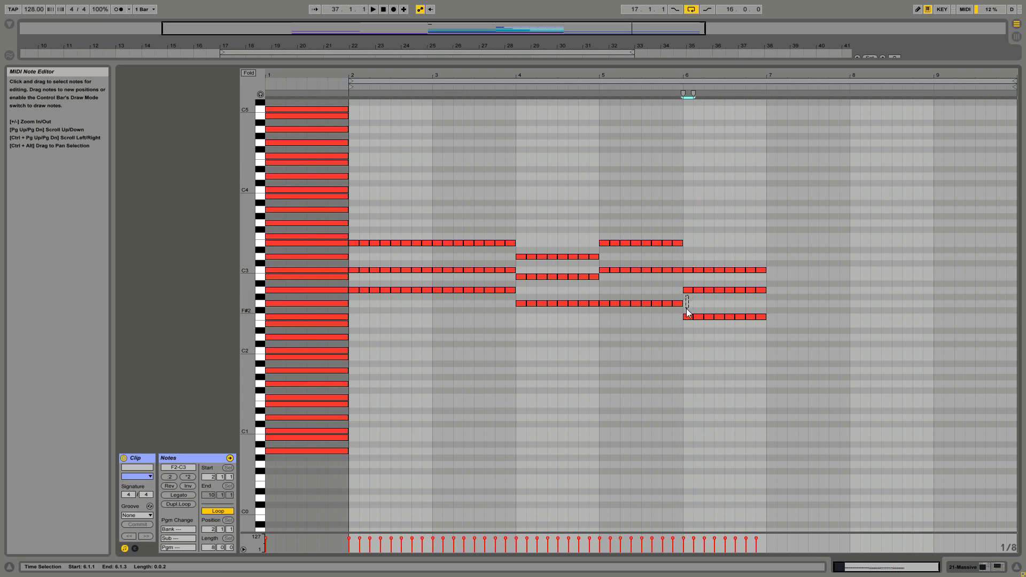
- Duplicate the complete F major chord from bar 6 into bar 7
left_click_drag(800, 249, 689, 271)
left_click(741, 349)
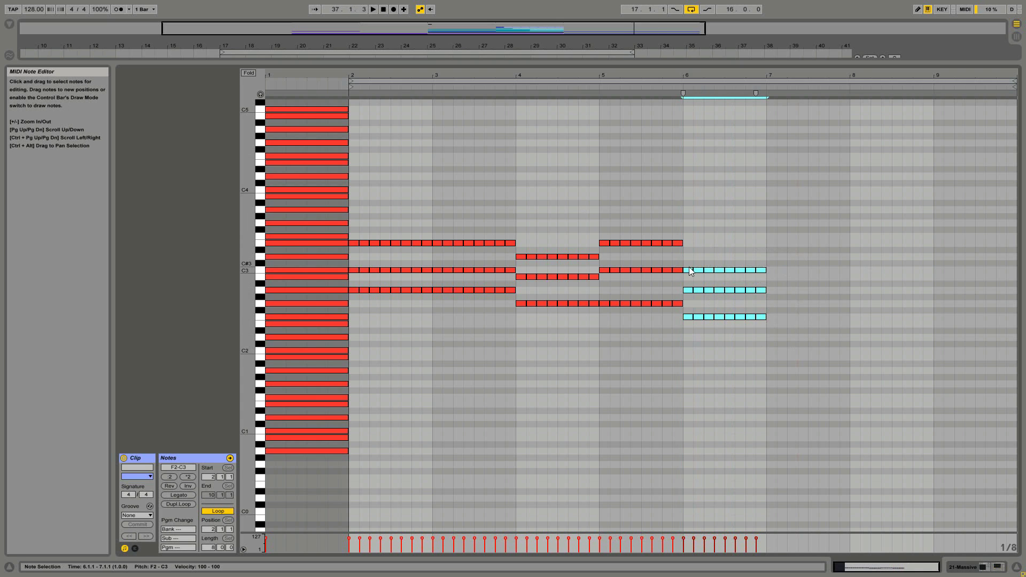
key("ctrl+d")
left_click(714, 355)
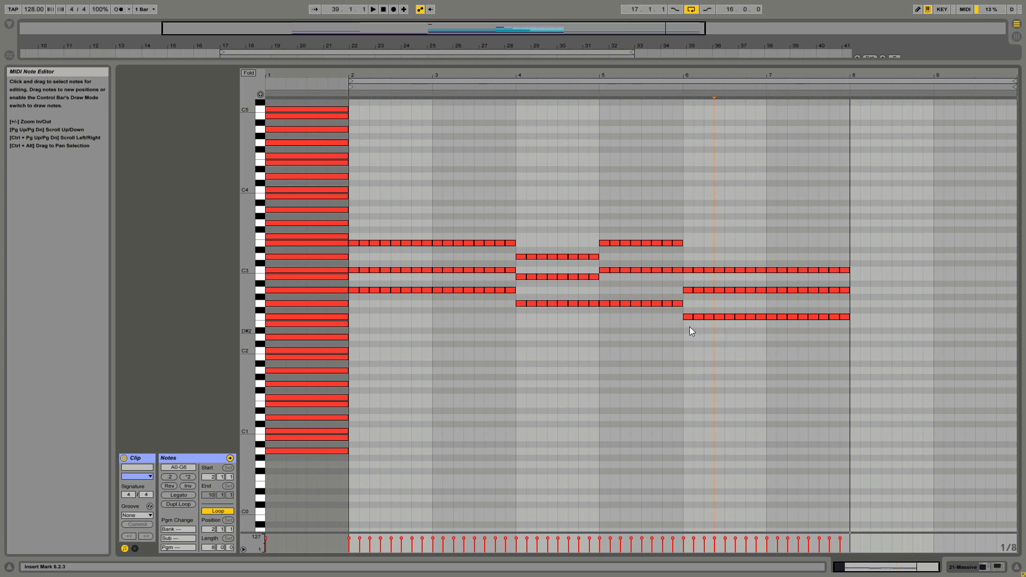
- Invert the F major chord in bars 6 and 7 by moving its row of F2 notes up an octave to F3
left_click_drag(671, 318, 881, 323)
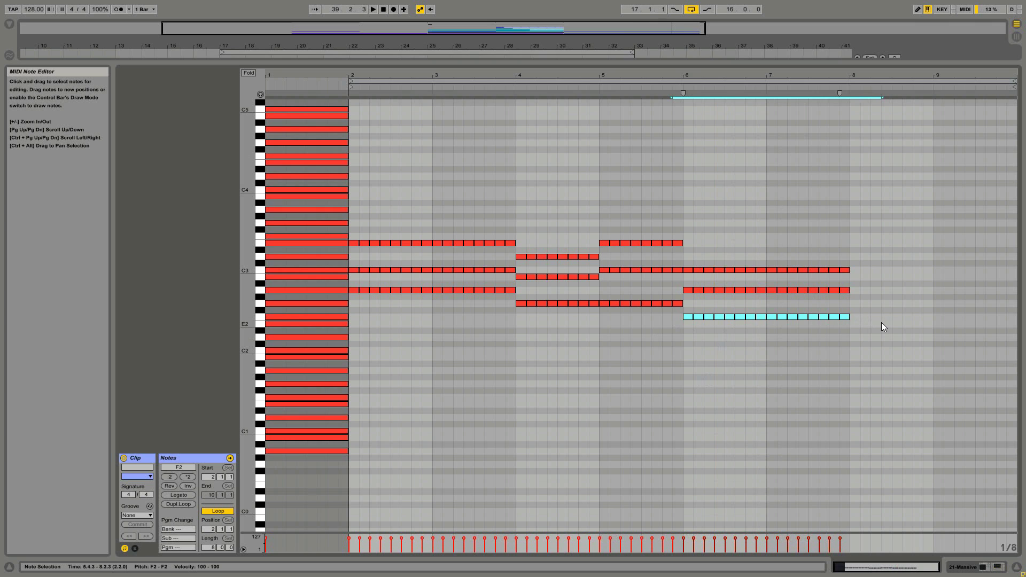
key("shift+Up")
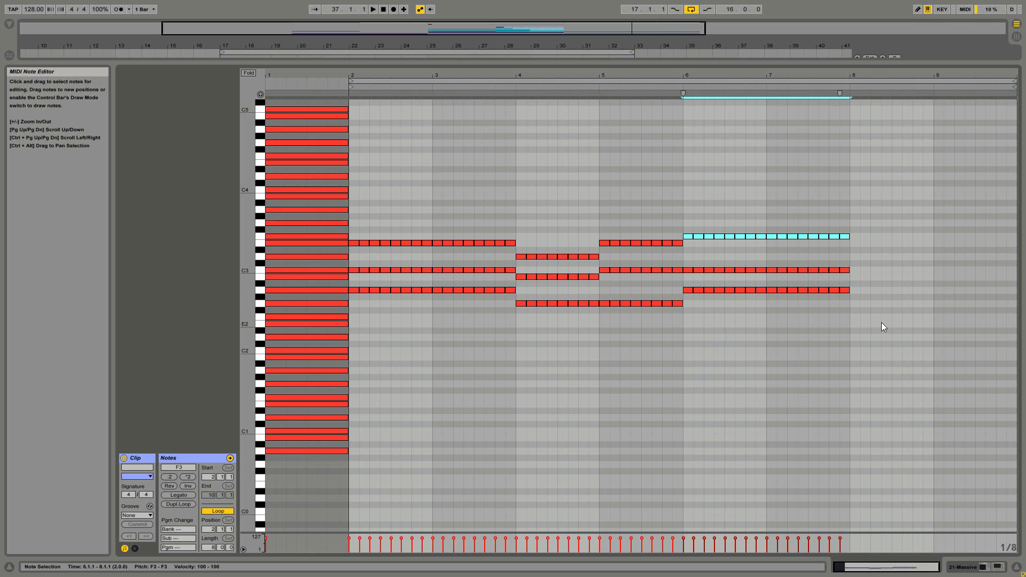
key("Escape")
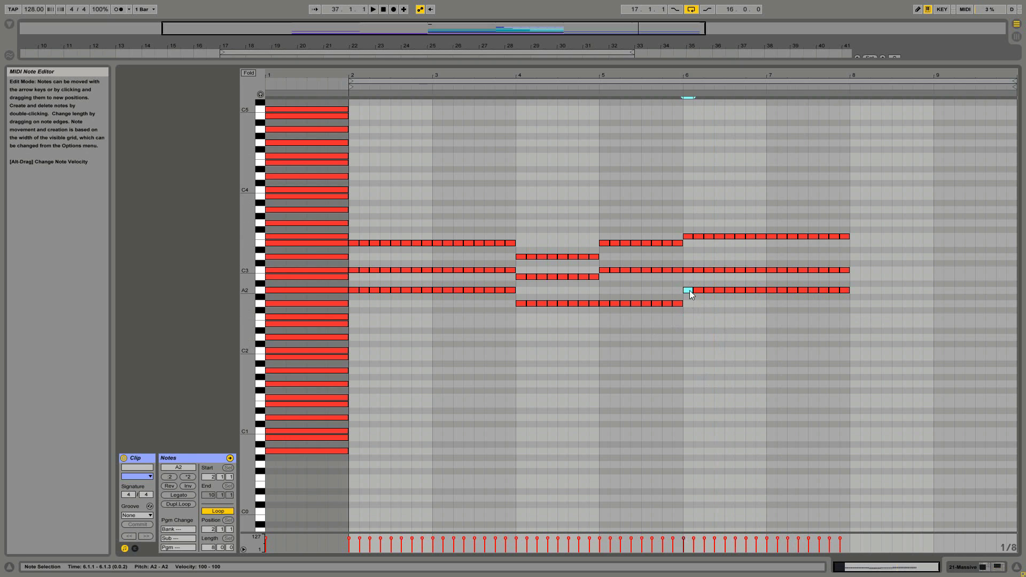
- Play the chord progression through the inverted F major chord in bars 6 and 7
left_click(697, 306)
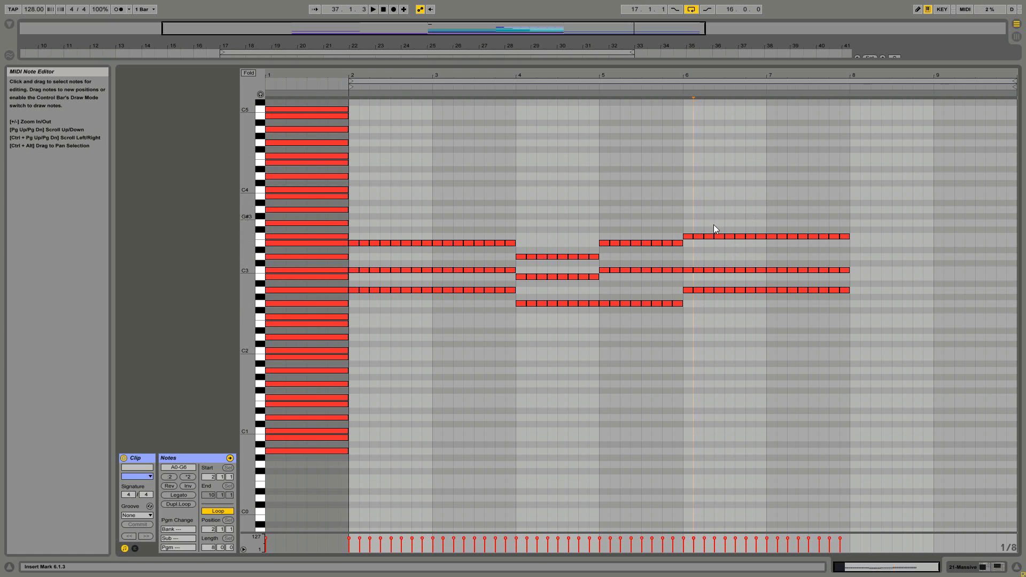
key("space")
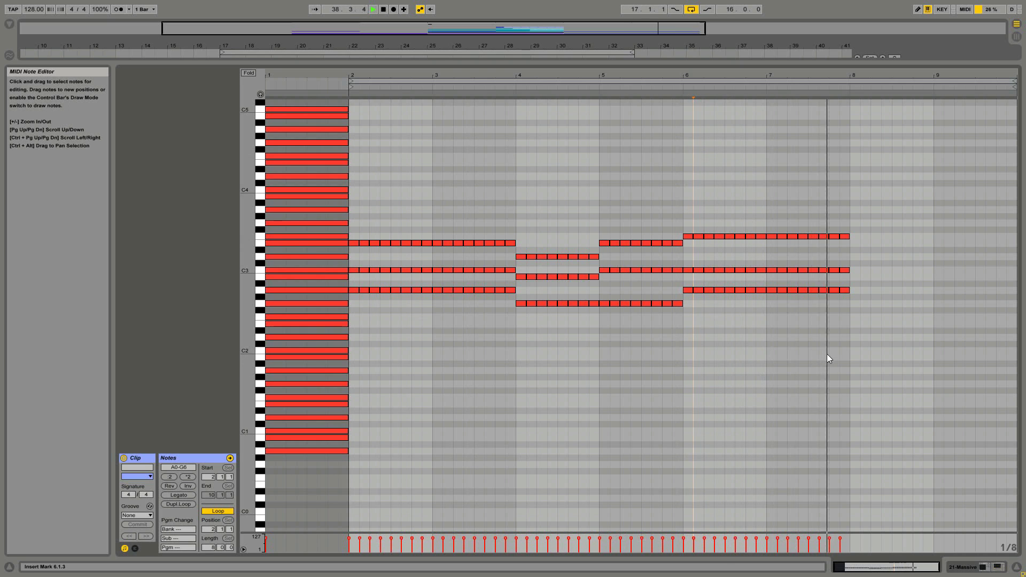
key("space")
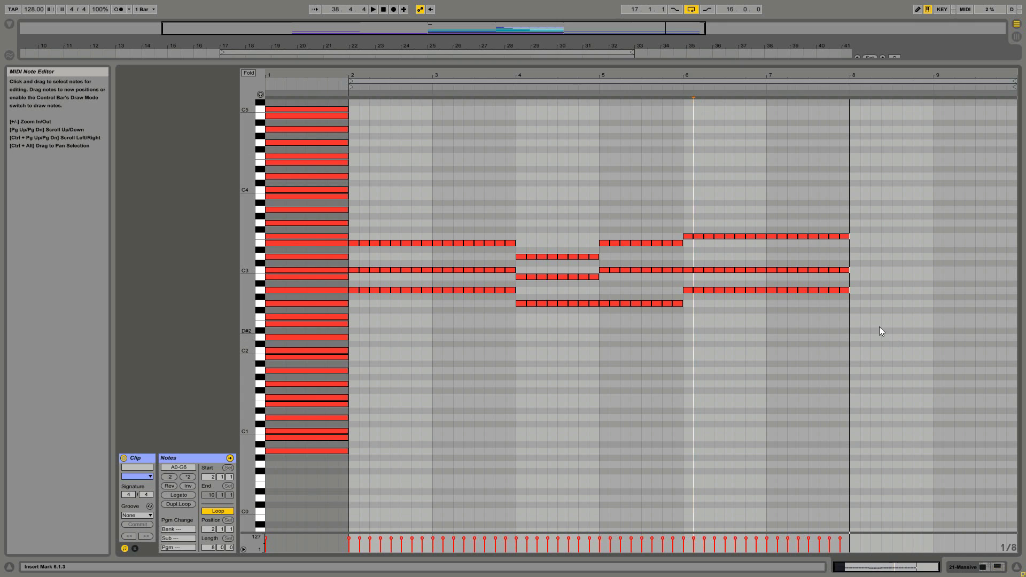
- Add eighth-note rows of G2, B2 and D3 in bar 8 and of A2, C3 and E3 in bar 9
double_click(855, 303)
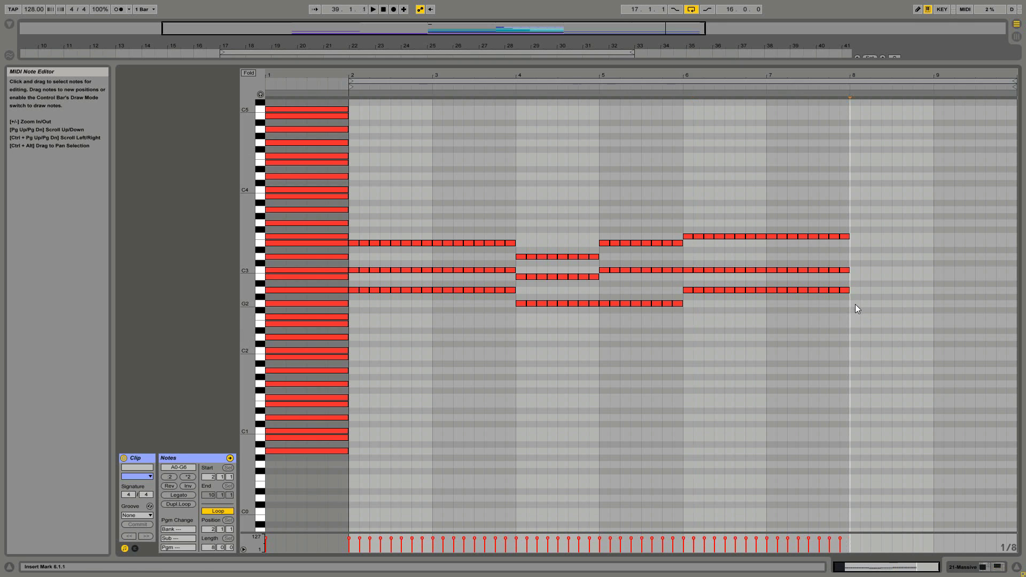
double_click(855, 278)
double_click(855, 256)
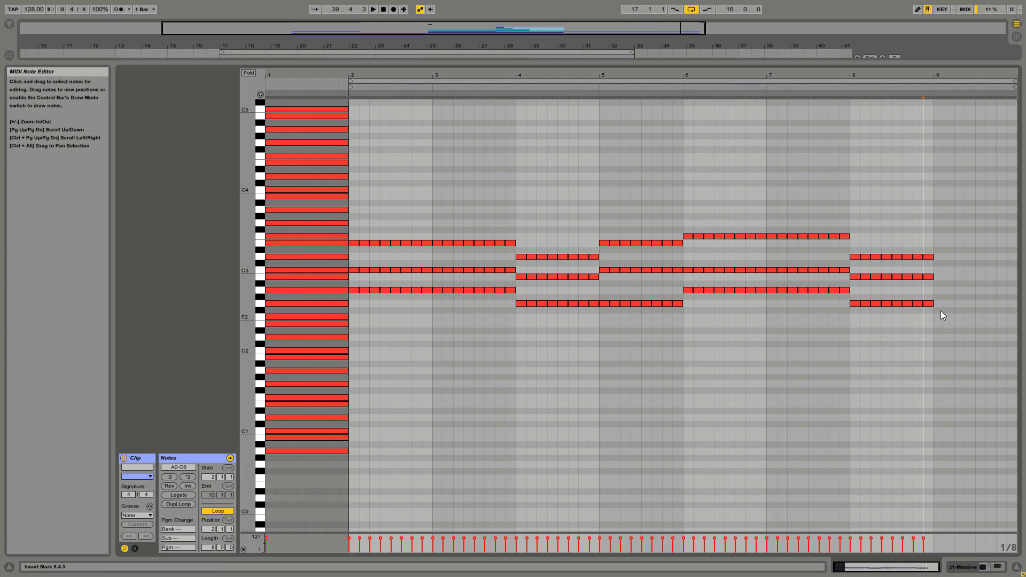
left_click_drag(942, 304, 942, 243)
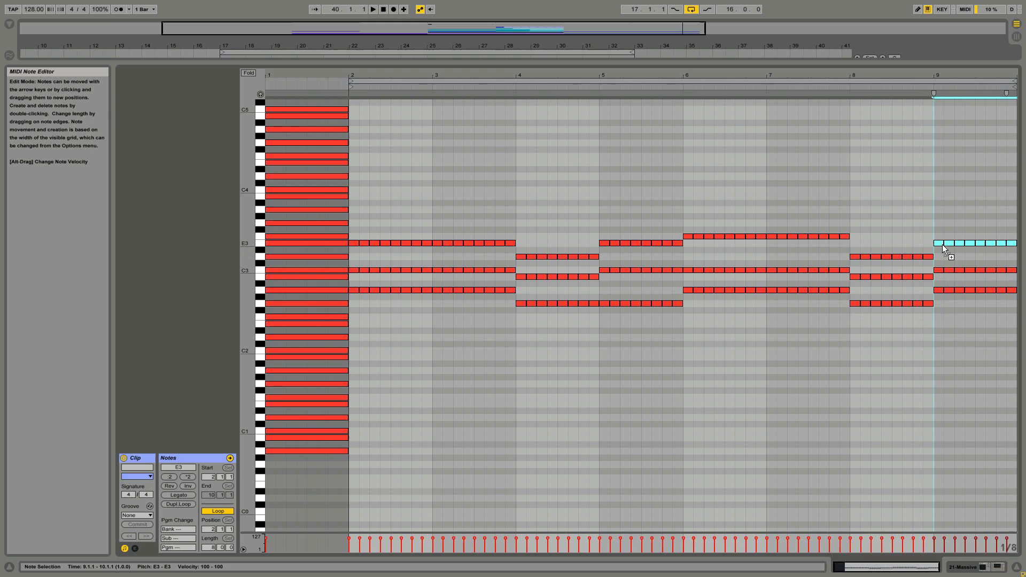
left_click(942, 257)
- Audition the first G2 note of the G major chord in bar 8
left_click(854, 303)
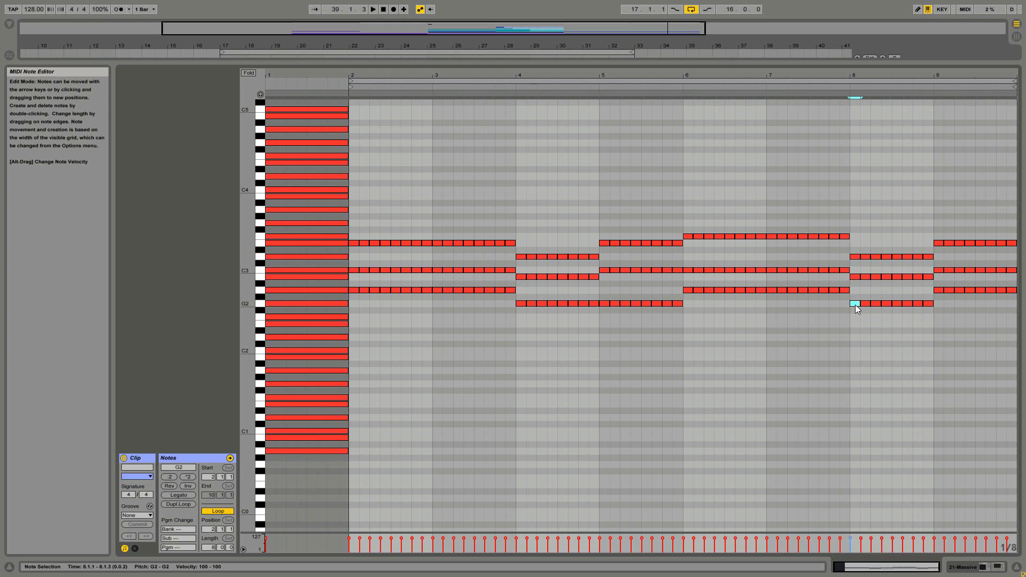
key("Up")
key("Up")
key("Up")
key("Up")
key("Up")
key("Up")
key("Up")
left_click(853, 319)
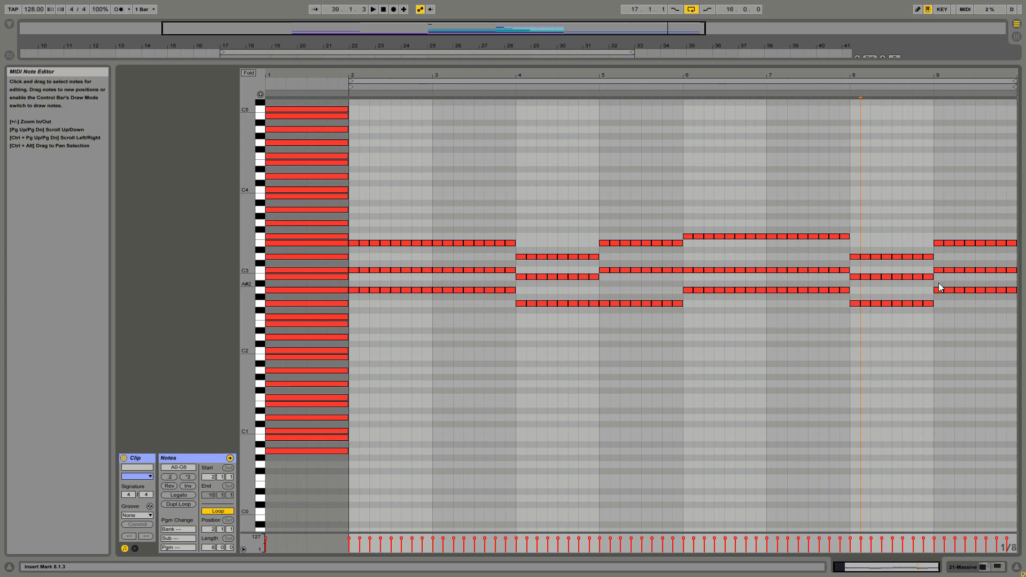
- Audition the first notes of the A minor chord in bar 9, and play the full chord progression
left_click(939, 243)
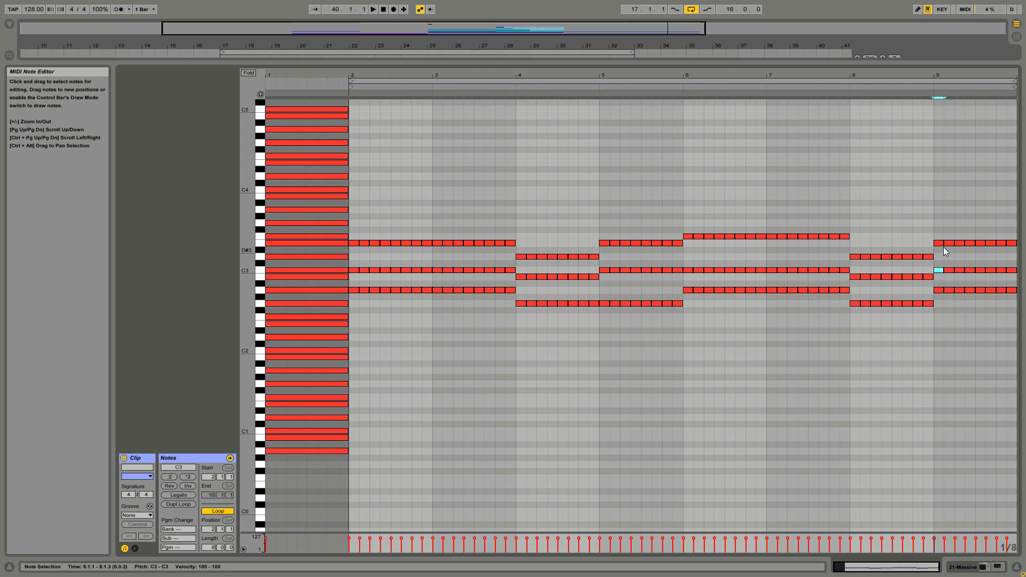
left_click(941, 278)
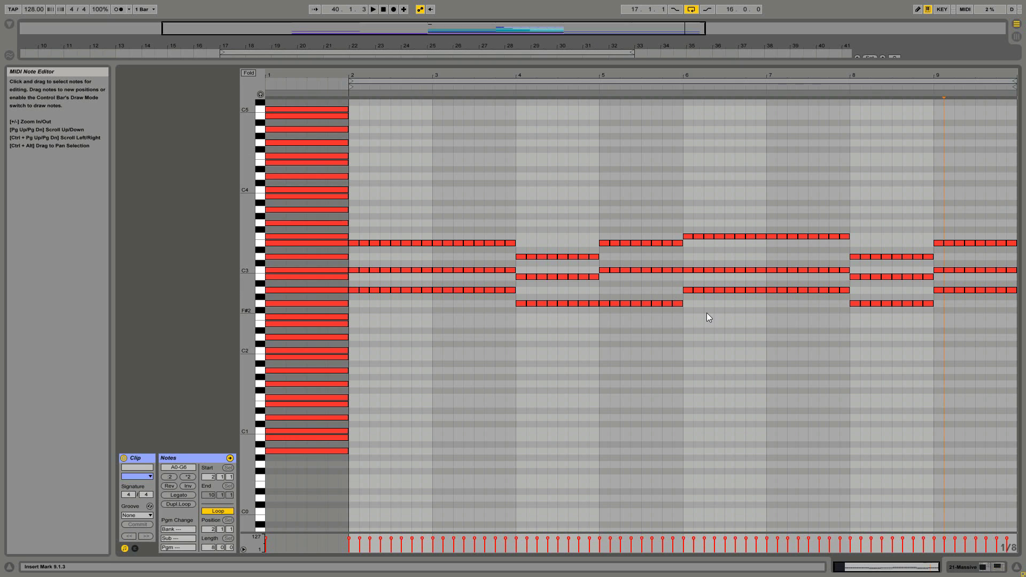
key("space")
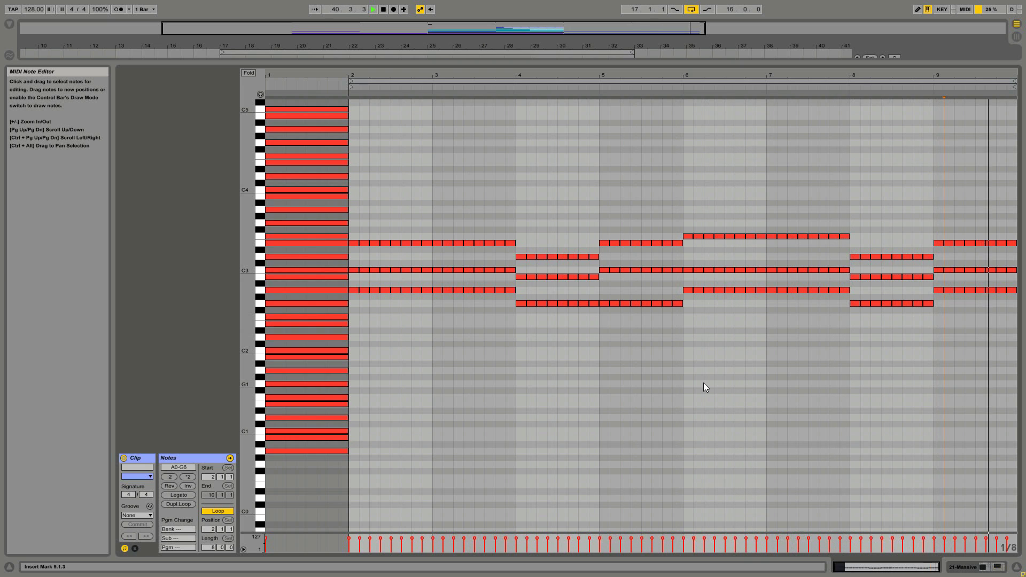
key("space")
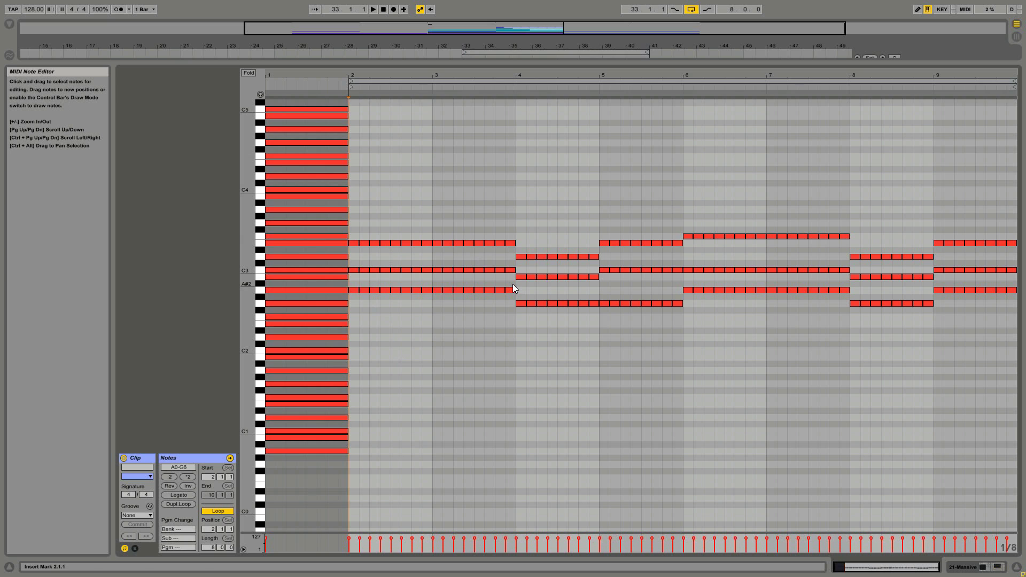
- Add a row of eighth-note A1 bass notes under the A minor chord in bars 2 and 3, and play it
left_click_drag(512, 283, 357, 370)
left_click(421, 379)
key("space")
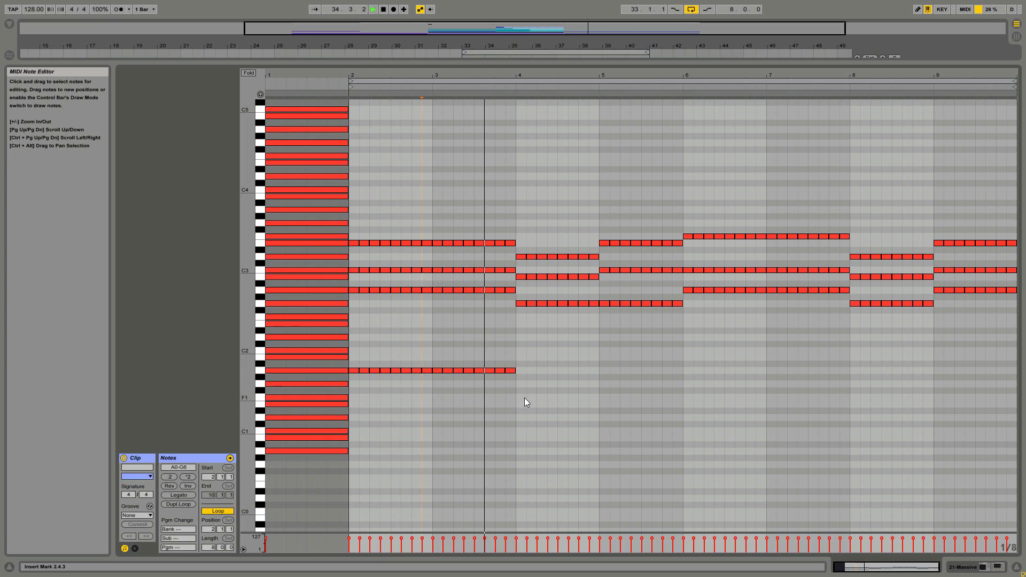
key("space")
- Add a row of eighth-note B1 bass notes in bar 4, and audition the first G2 note of that bar's chord
left_click(518, 366)
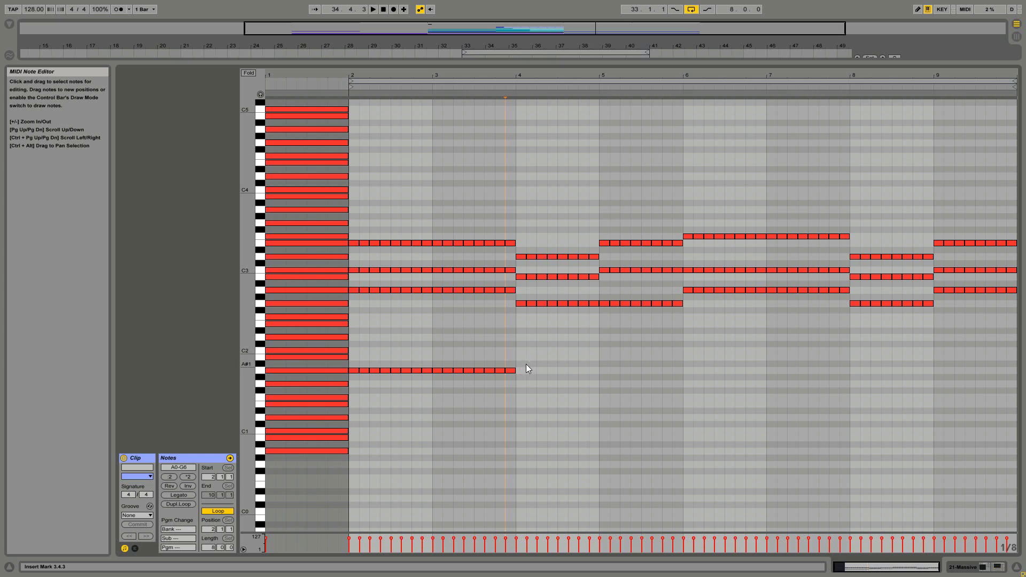
mouse_move(525, 369)
left_mouse_down()
mouse_move(438, 371)
mouse_move(518, 358)
left_mouse_up()
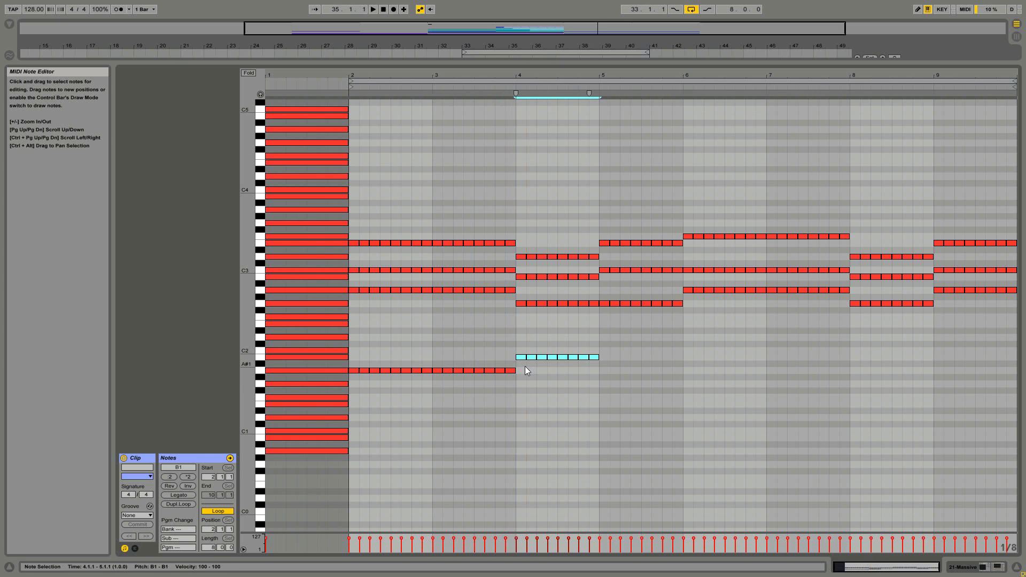
left_click(524, 366)
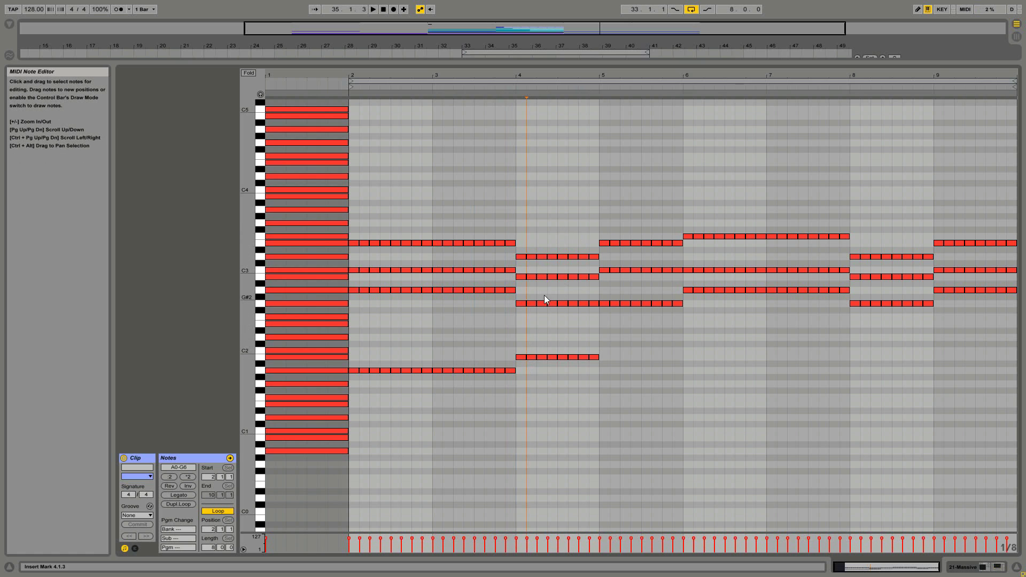
left_click(522, 304)
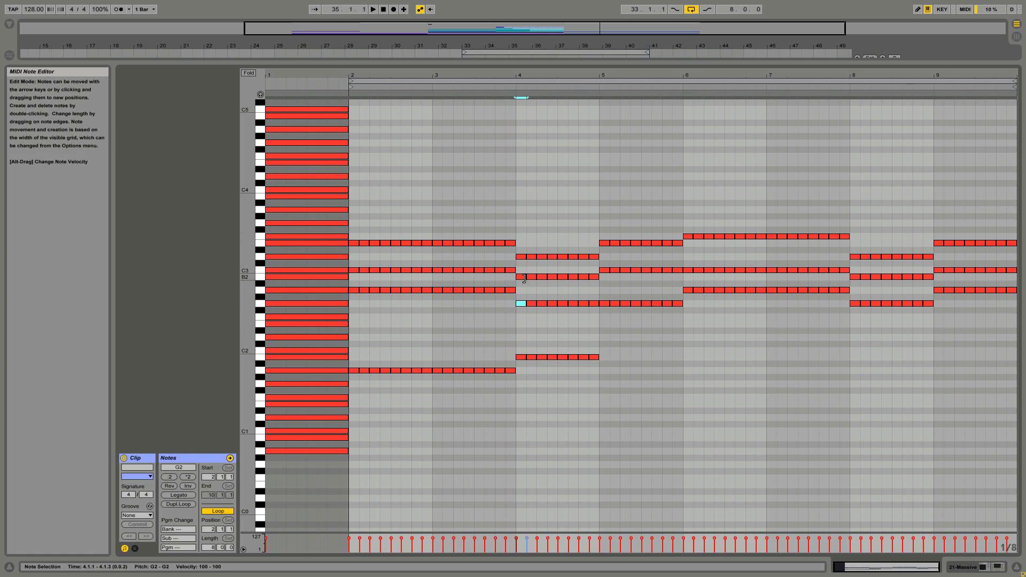
- Play the progression to hear the B1 bass notes beneath the bar 4 chord
left_click(531, 238)
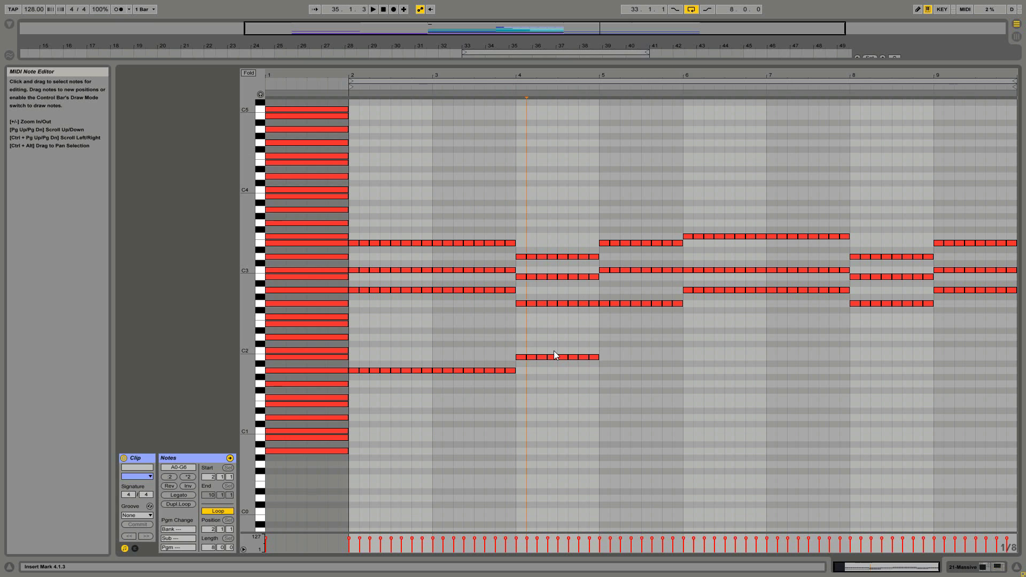
key("space")
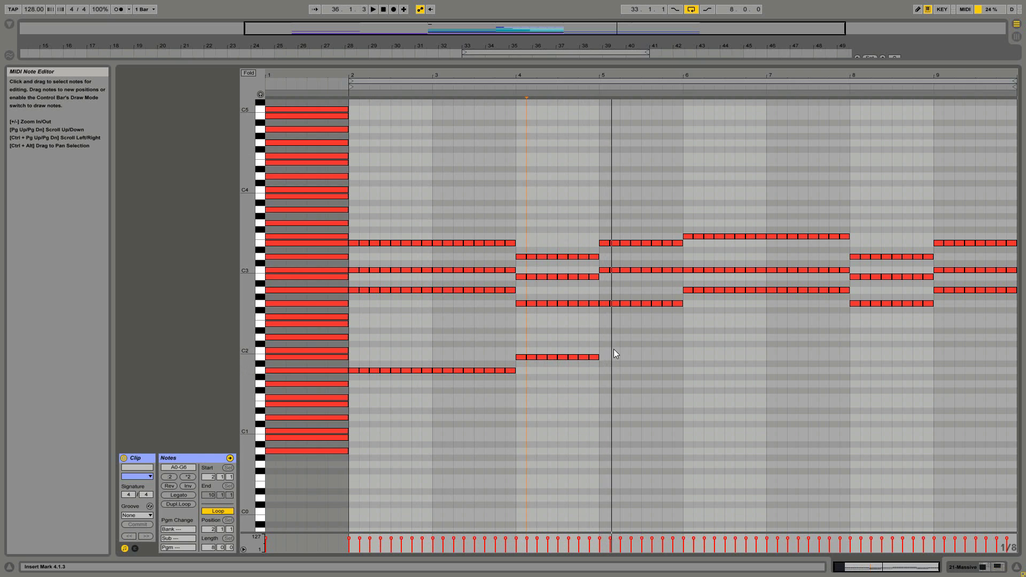
key("space")
- Copy the bar 4 row of B1 bass notes into bar 5 and place it at C2
left_click(522, 357)
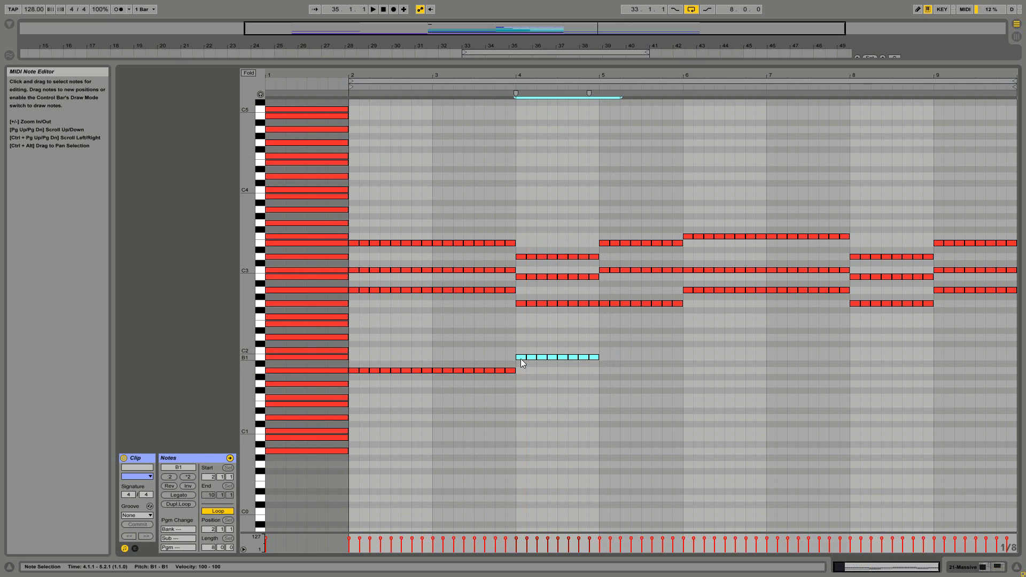
left_click_drag(520, 358, 601, 351)
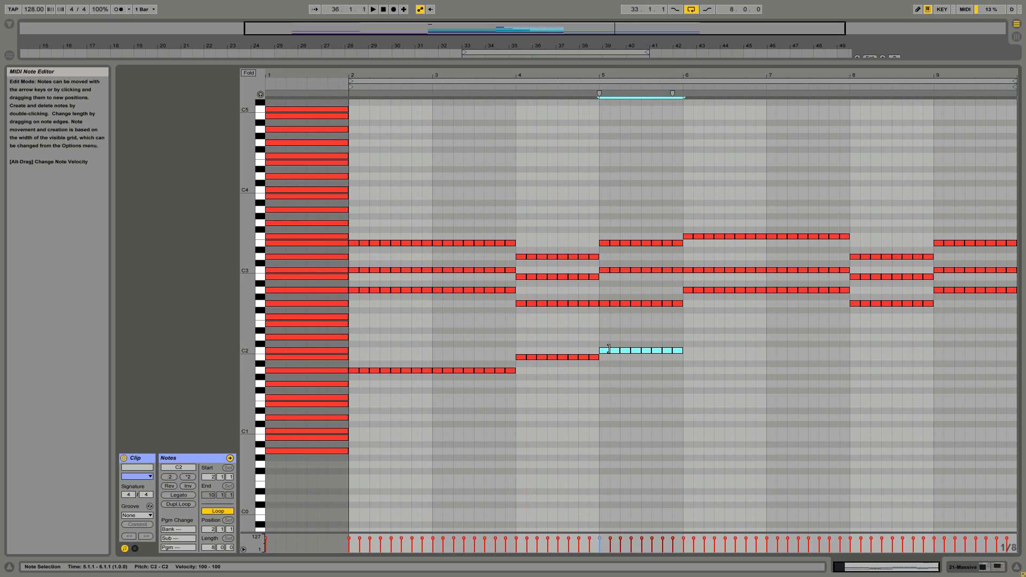
left_click(615, 336)
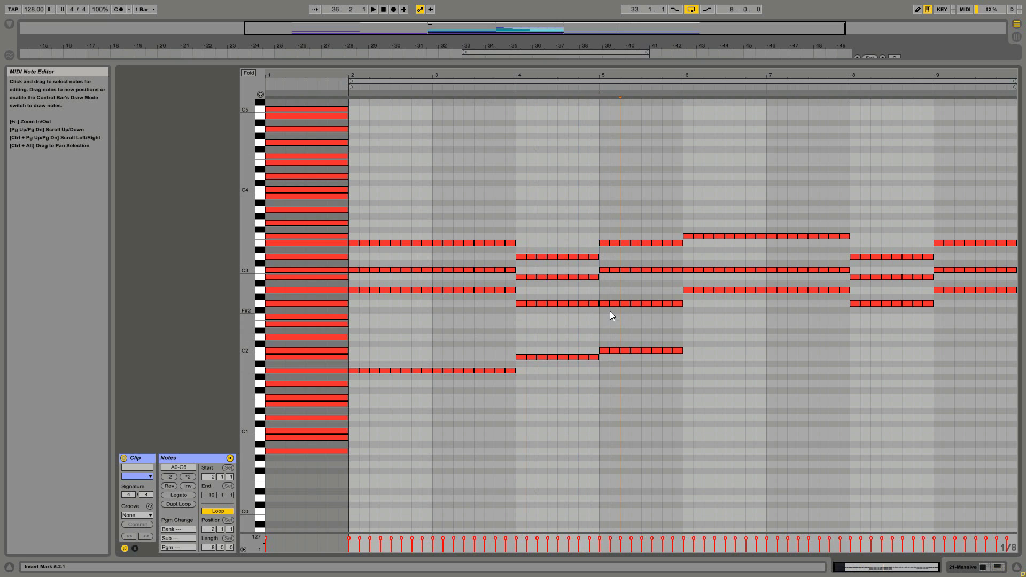
- Audition the first C3 and E3 notes of the bar 5 chord, and play the progression with the C2 bass notes
left_click(607, 271)
left_click(605, 244)
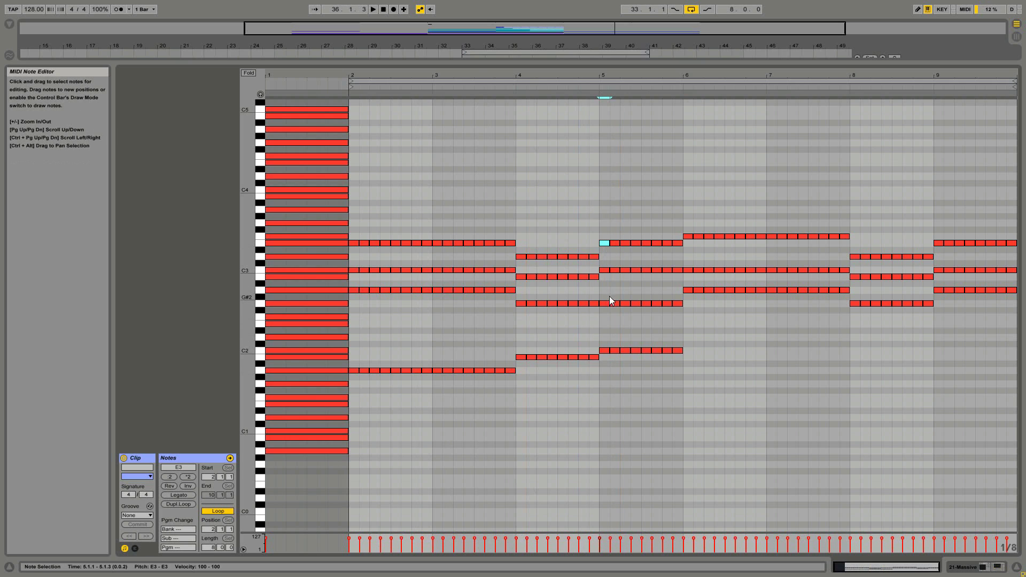
left_click(609, 303)
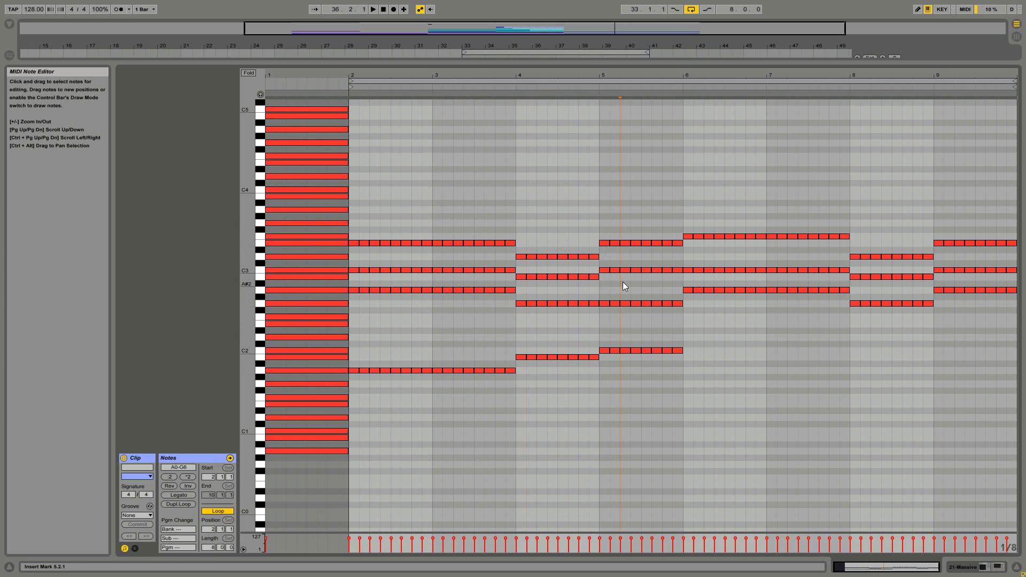
left_click(618, 331)
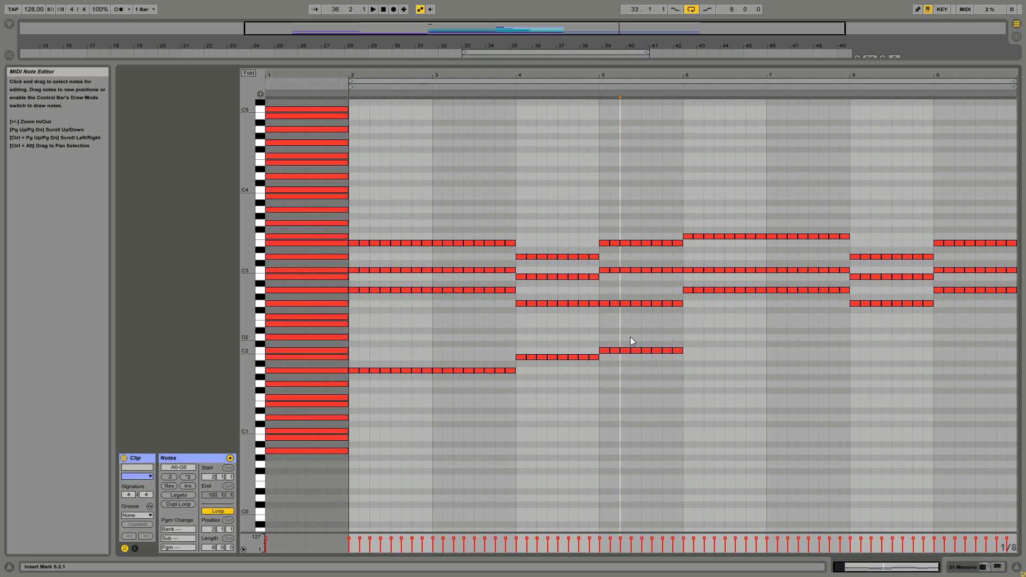
key("space")
left_click(648, 398)
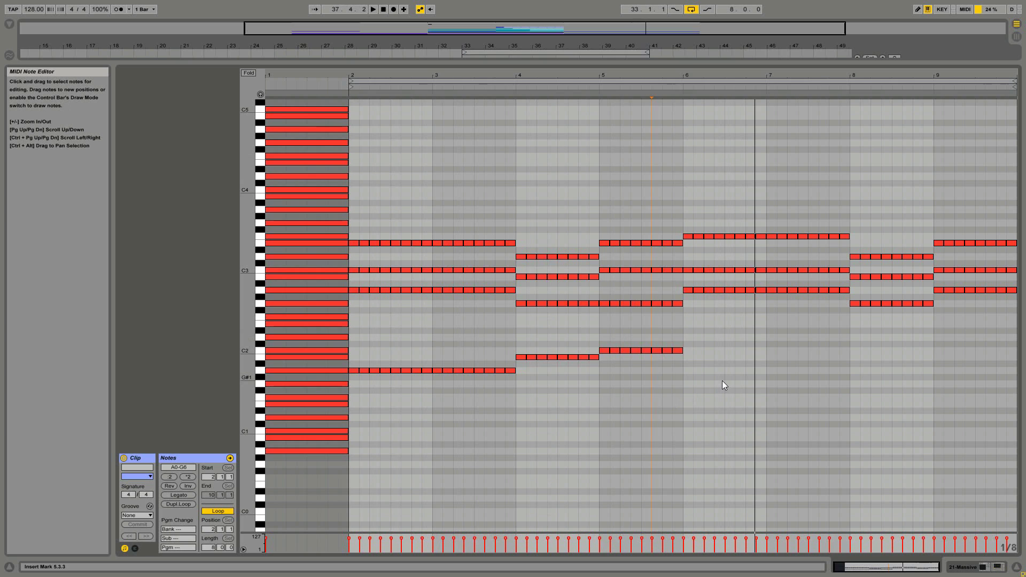
key("space")
- Add a row of eighth-note D2 bass notes under the F major chord in bars 6 and 7
left_click(699, 351)
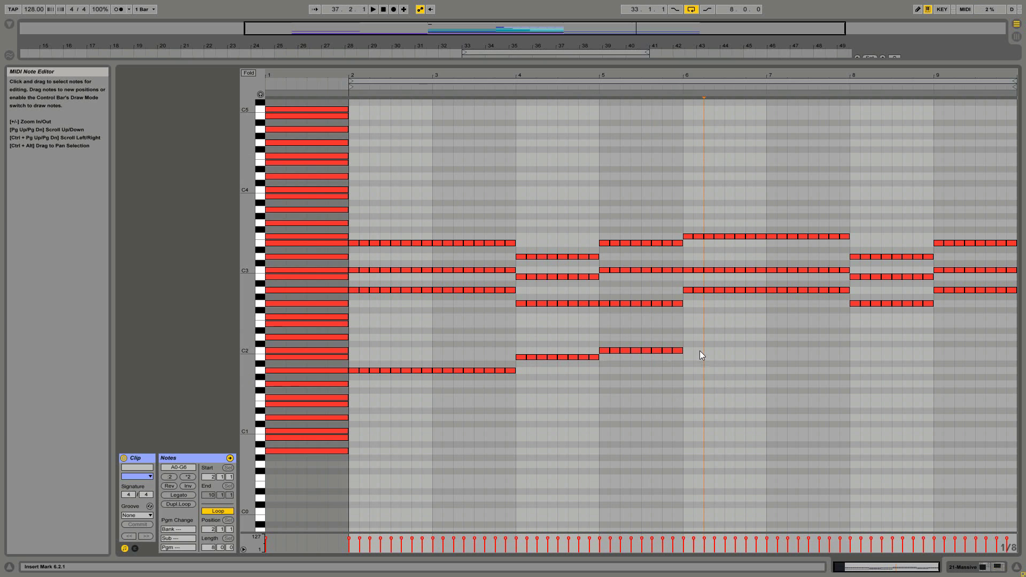
mouse_move(698, 349)
left_mouse_down()
mouse_move(605, 357)
mouse_move(688, 341)
left_mouse_up()
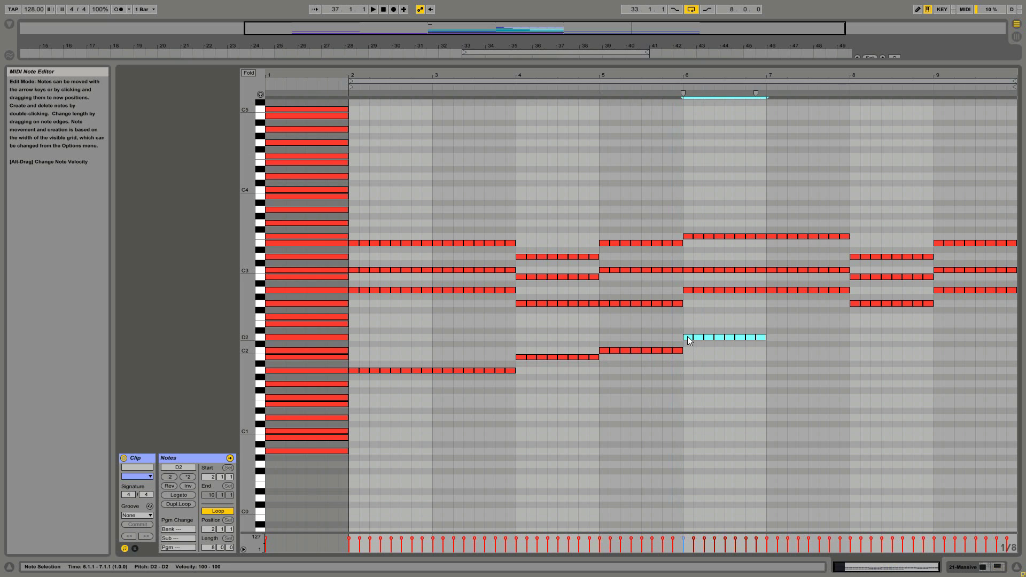
key("ctrl+d")
left_click(735, 347)
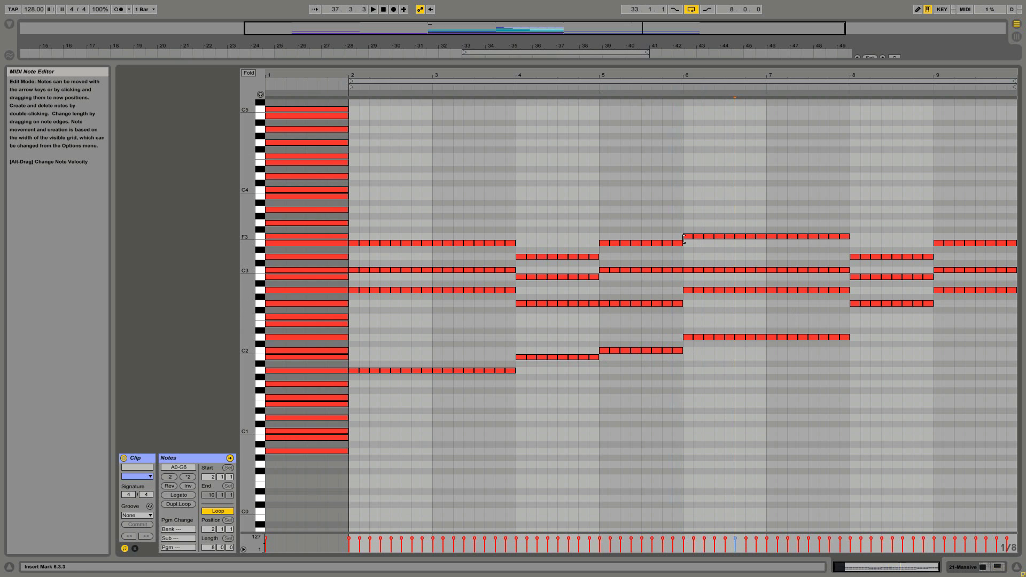
- Audition the first C3 note of the F major chord in bar 6
left_click(688, 271)
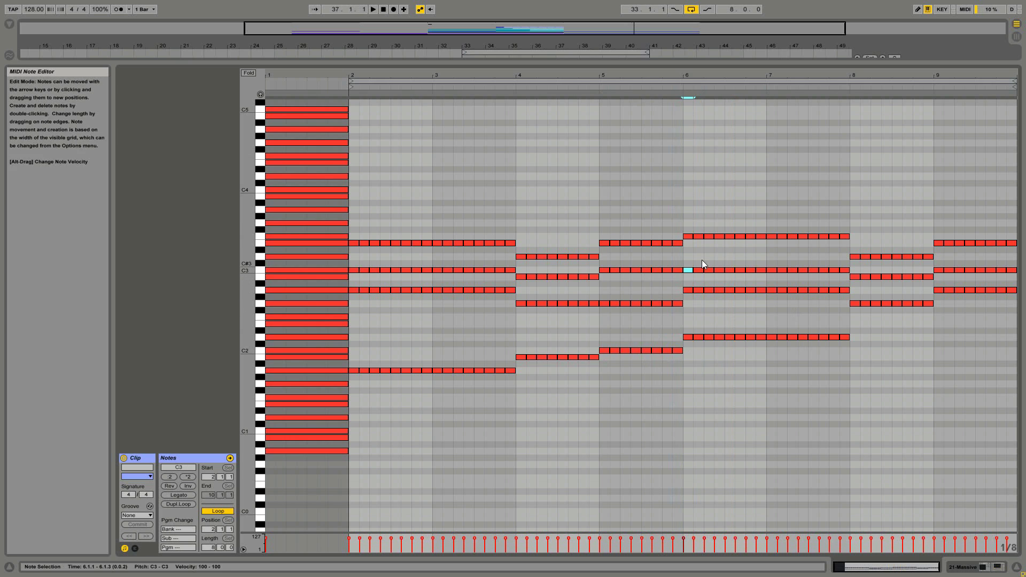
left_click(704, 283)
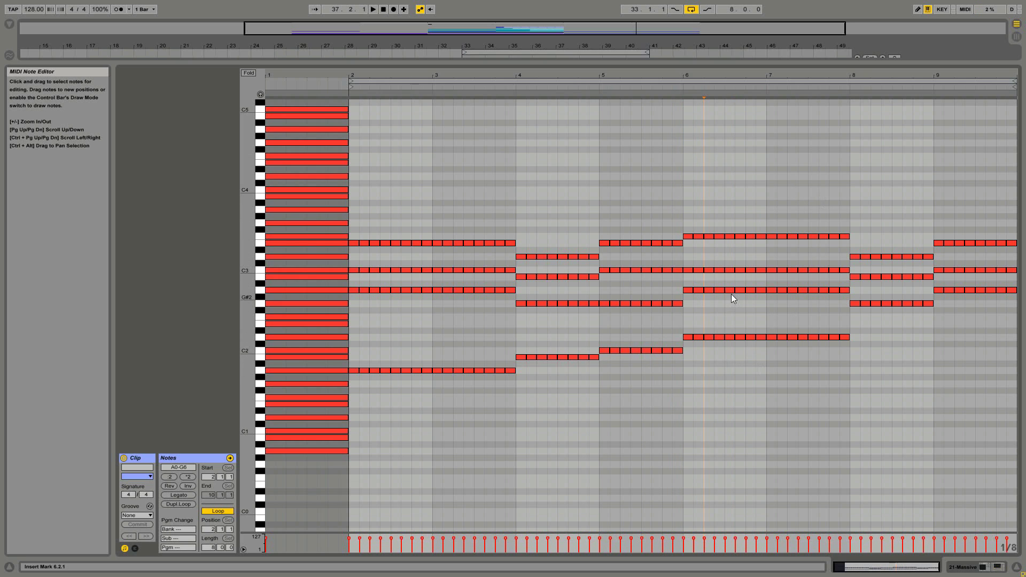
key("Left")
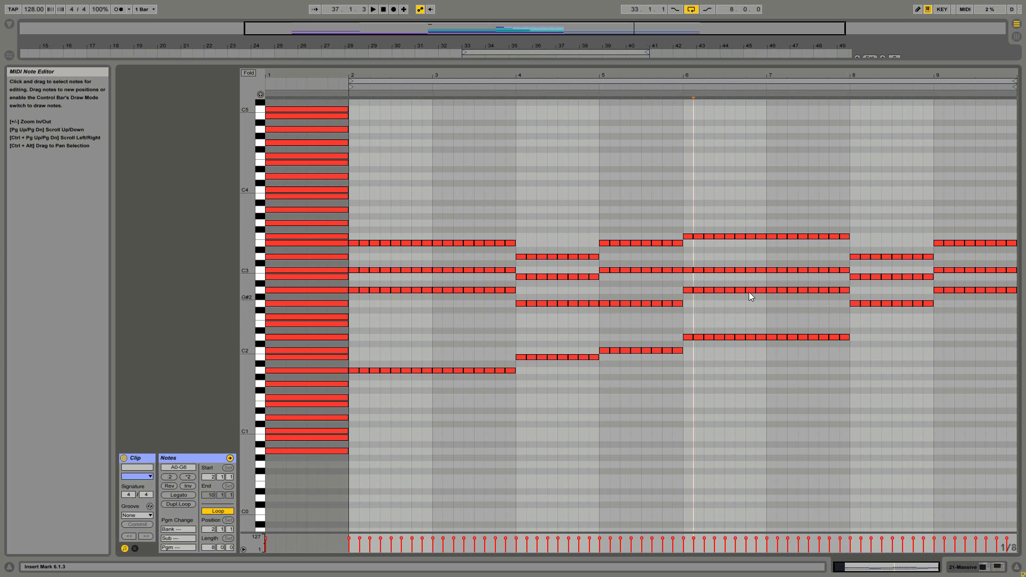
- Lower the F3 row in bars 6 and 7 by one octave to F2, and delete the D2 bass row beneath it
left_click_drag(867, 232, 690, 236)
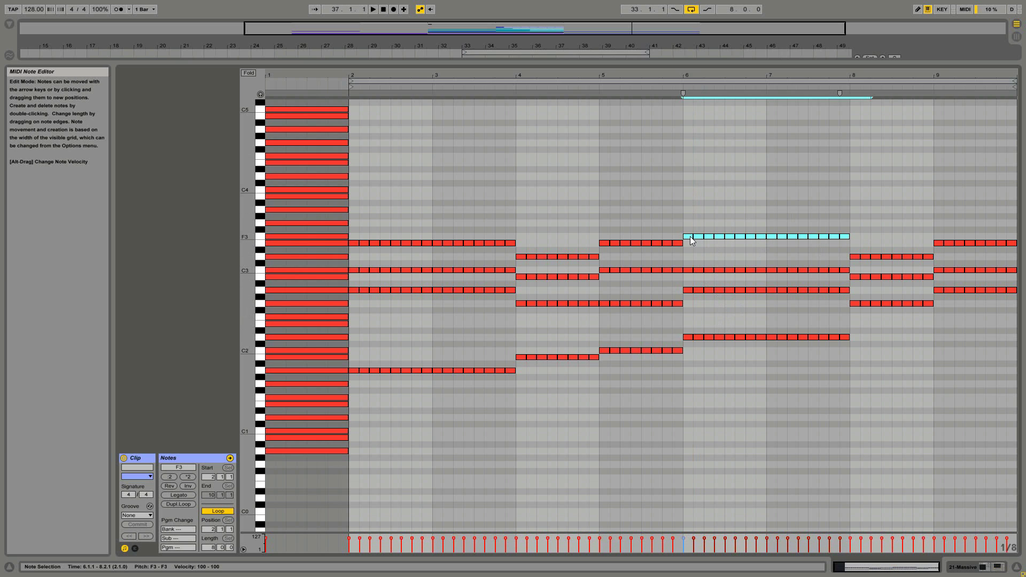
key("shift+Down")
left_click(713, 307)
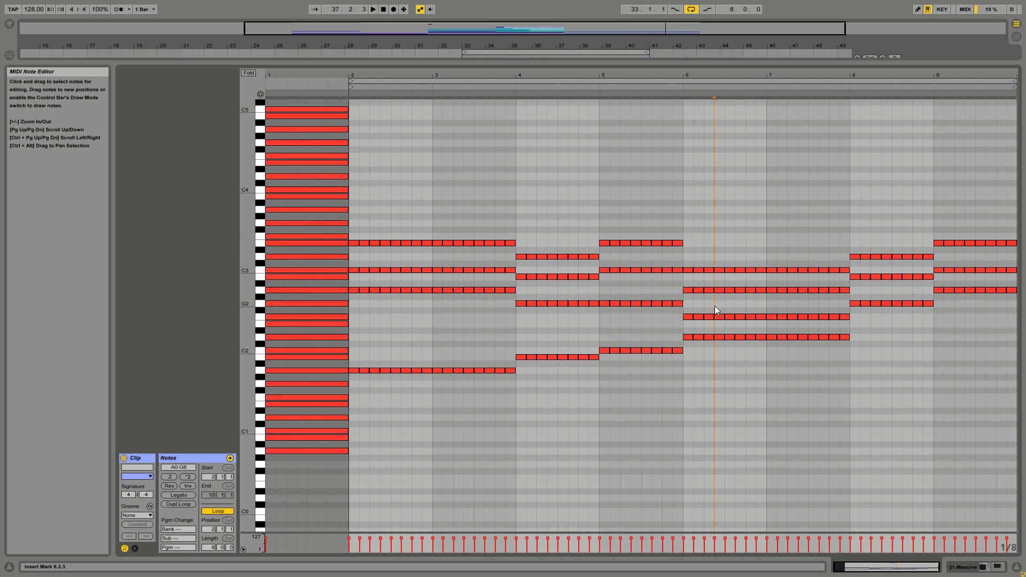
left_click_drag(671, 332, 848, 340)
key("Delete")
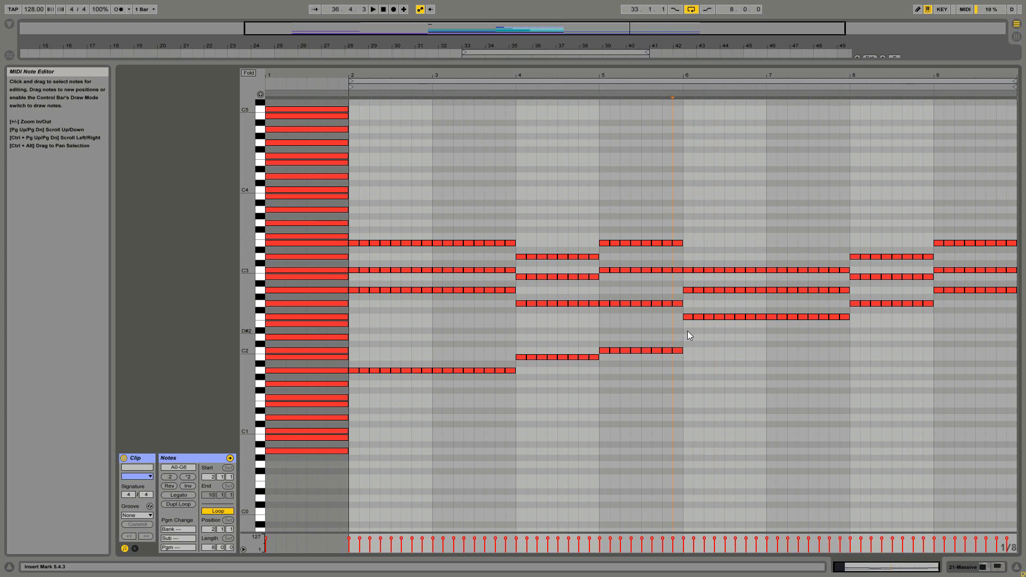
- Audition the first F2, A2 and C3 notes of the root-position F major chord in bar 6
left_click(687, 317)
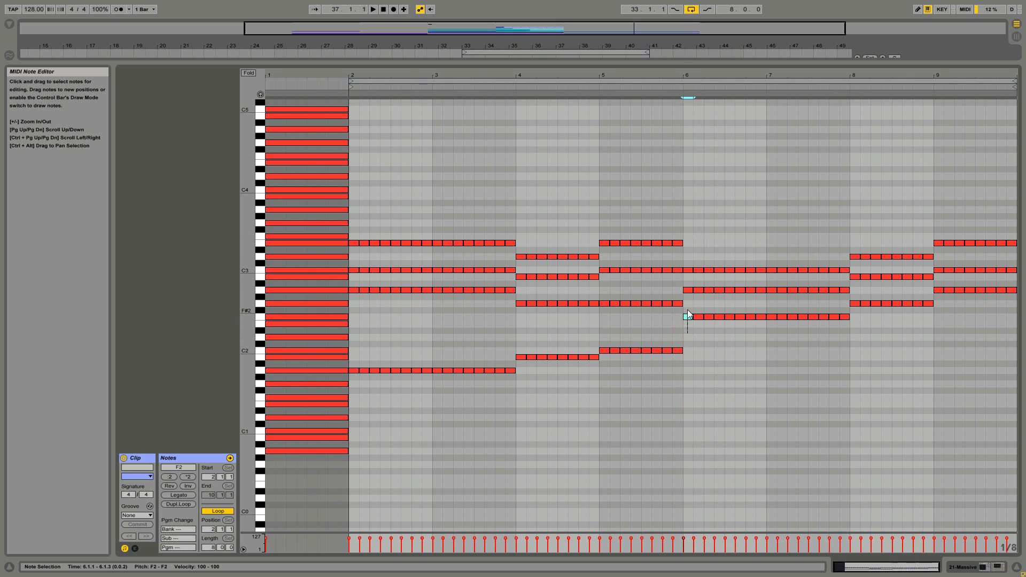
left_click(689, 289, "shift")
left_click(688, 270, "shift")
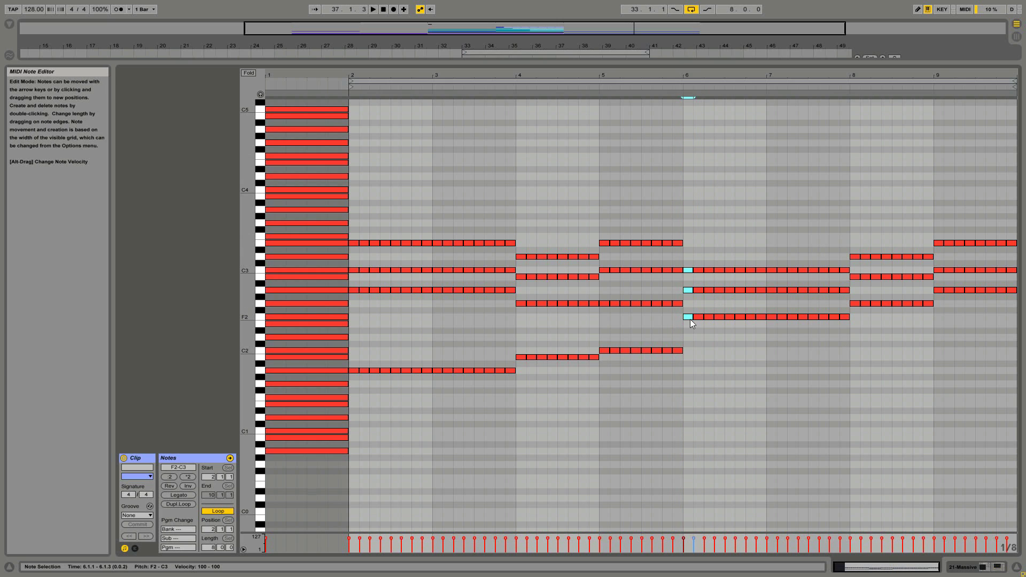
left_click(688, 318)
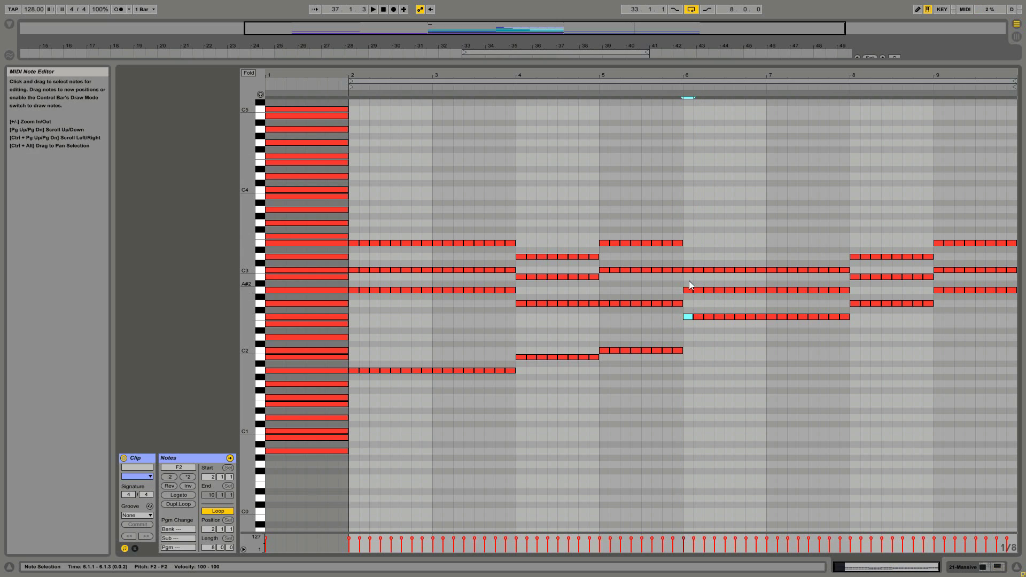
left_click(691, 261)
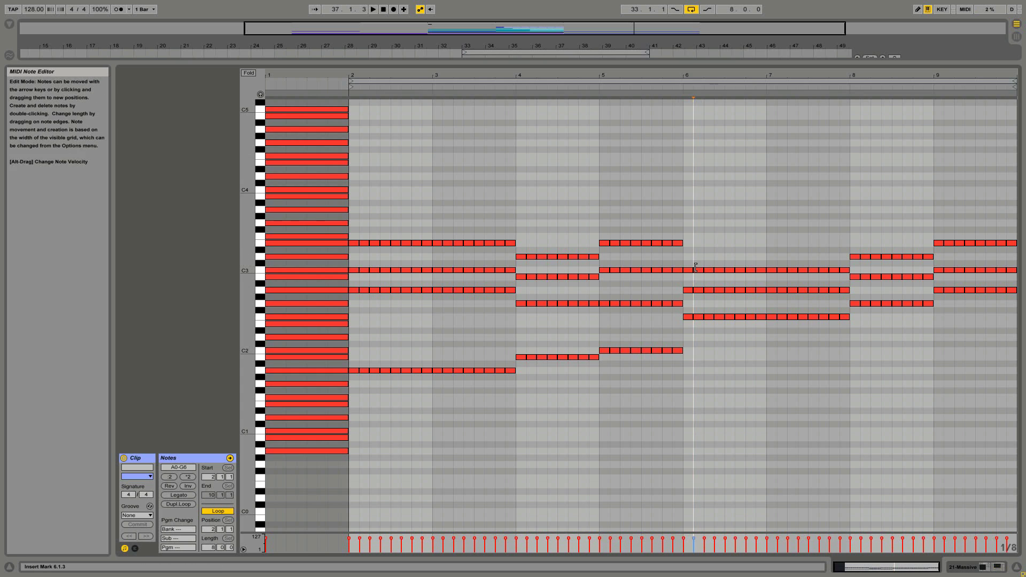
- Add a row of eighth-note D3 notes above the F major chord across bars 6 and 7
double_click(687, 257)
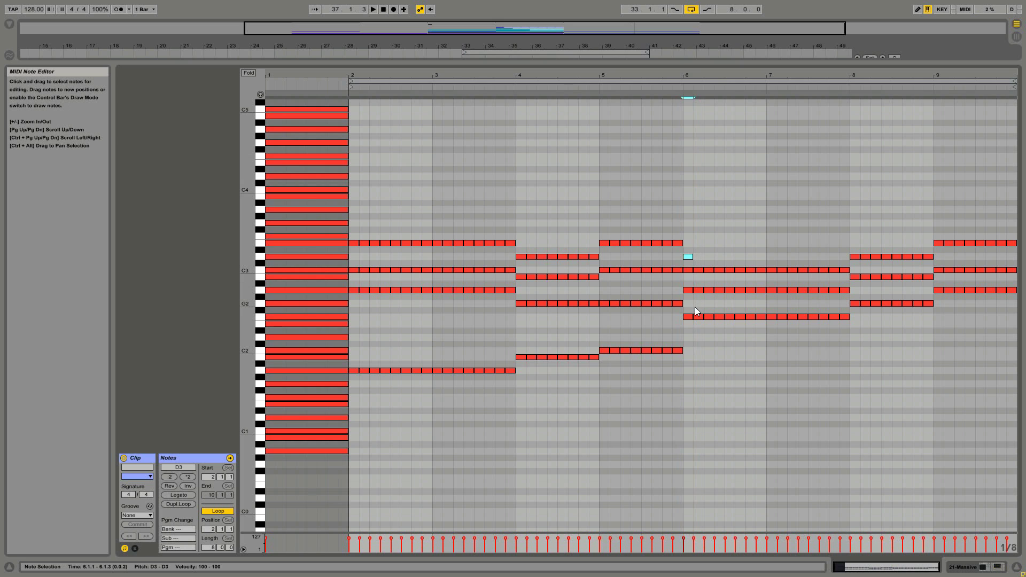
left_click_drag(690, 327, 685, 254)
left_click(705, 258)
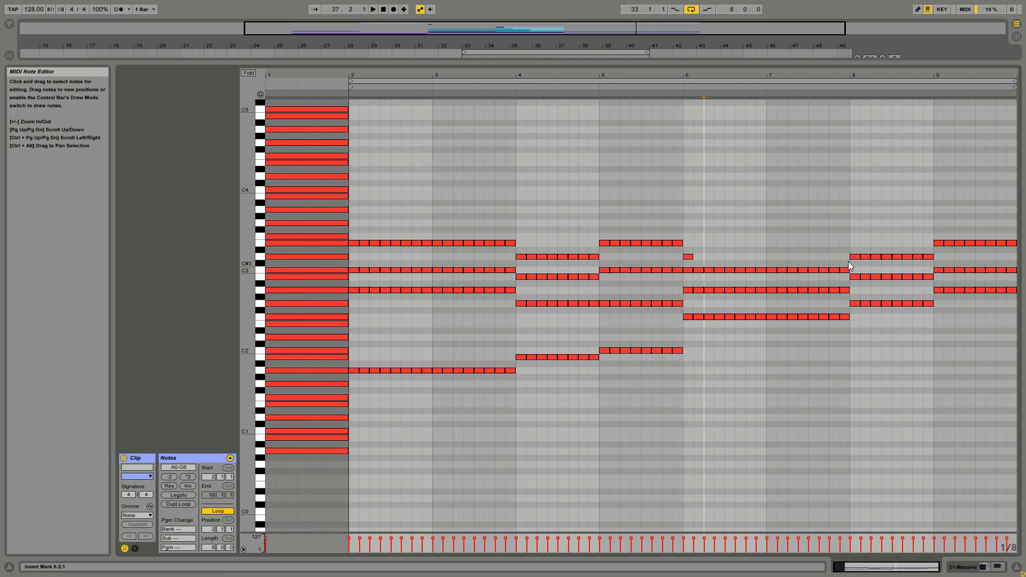
left_click_drag(848, 261, 687, 258)
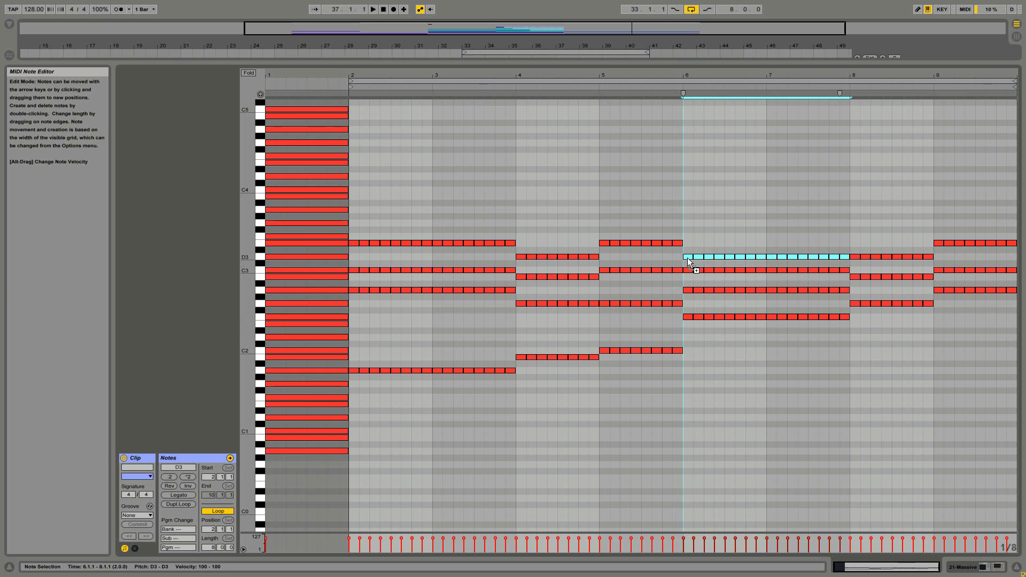
left_click(687, 247)
- Raise the F2 row in bars 6 and 7 one octave to F3, and lower the D3 row one octave to D2
left_click_drag(677, 312, 706, 321)
left_click_drag(774, 331, 860, 335)
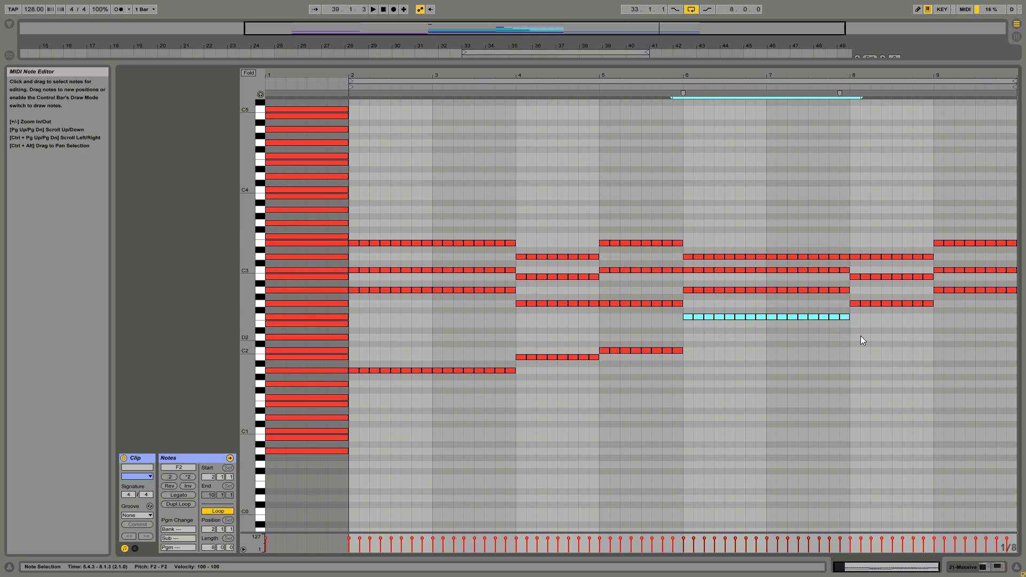
key("shift+Up")
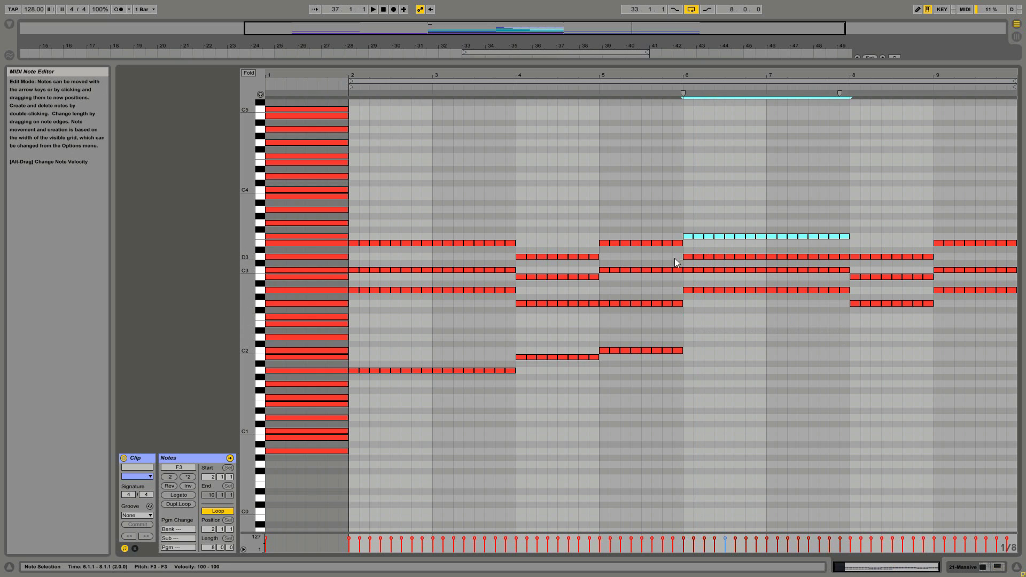
left_click_drag(674, 258, 846, 255)
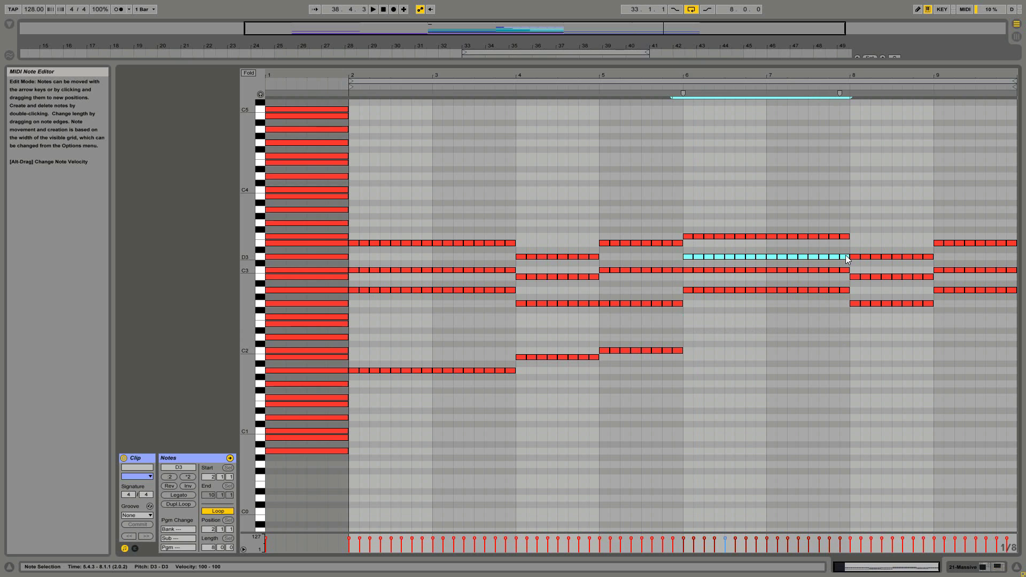
key("shift+Down")
left_click(722, 379)
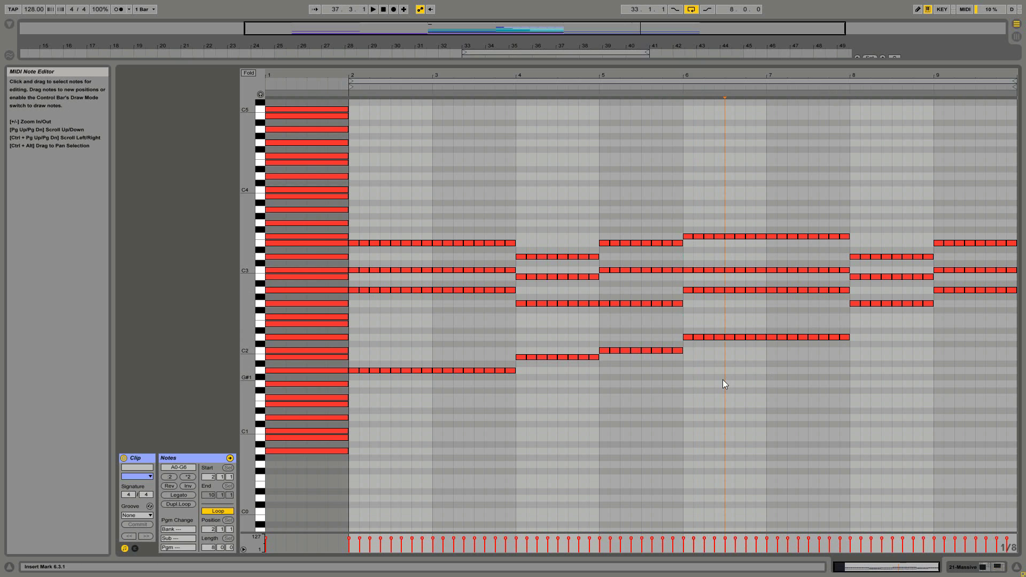
- Play the progression to hear the D2 bass notes under the F major chord in bars 6 and 7
key("space")
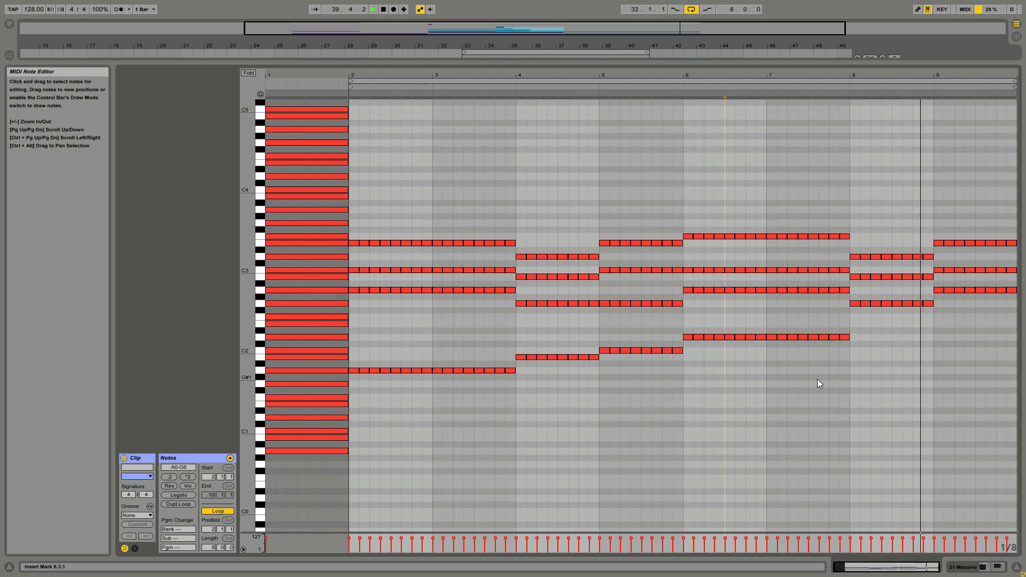
key("space")
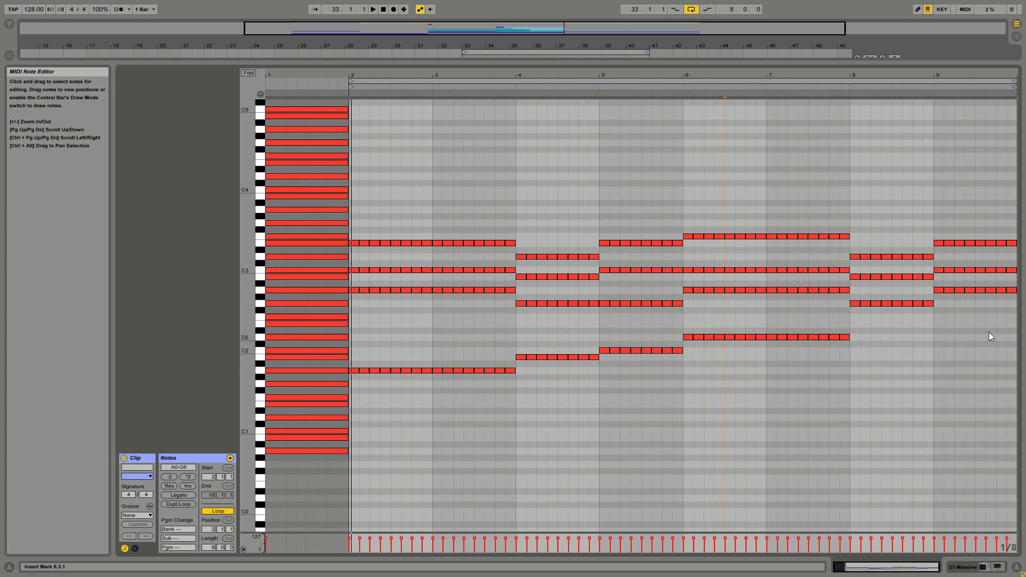
- Add a row of eighth-note E2 bass notes under the G major chord in bar 8, and play it
left_click_drag(857, 337, 836, 332)
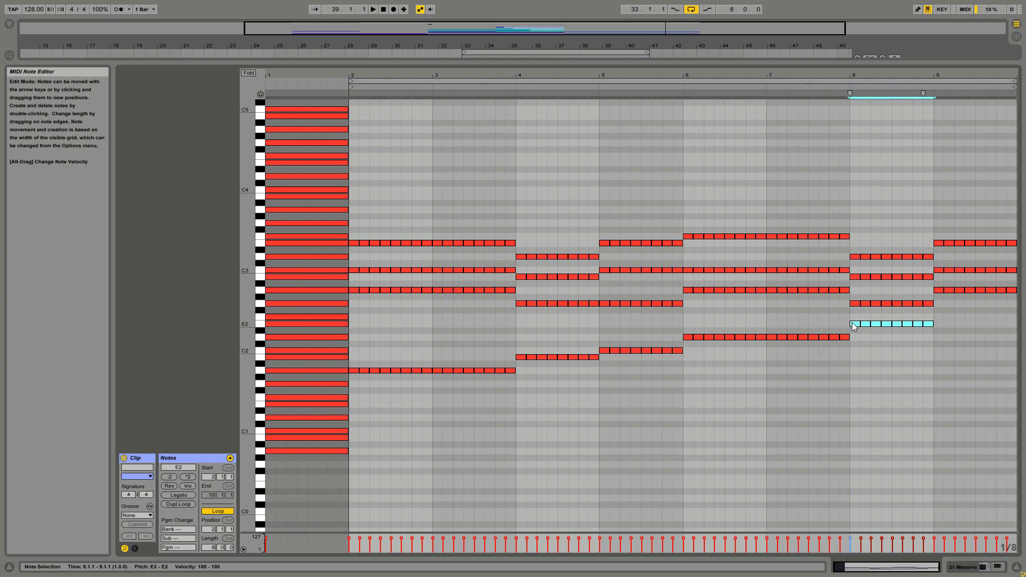
left_click(686, 88)
left_click(818, 161)
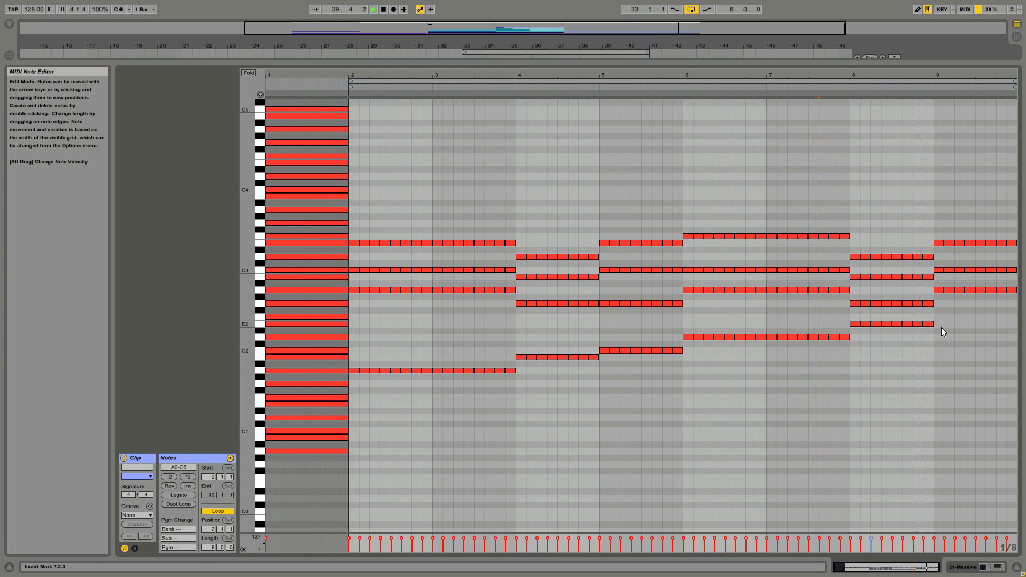
- Lower the bar 8 bass row from E2 to G1 and add an eighth-note A1 bass row under the chord in bar 9
left_click_drag(953, 328, 856, 327)
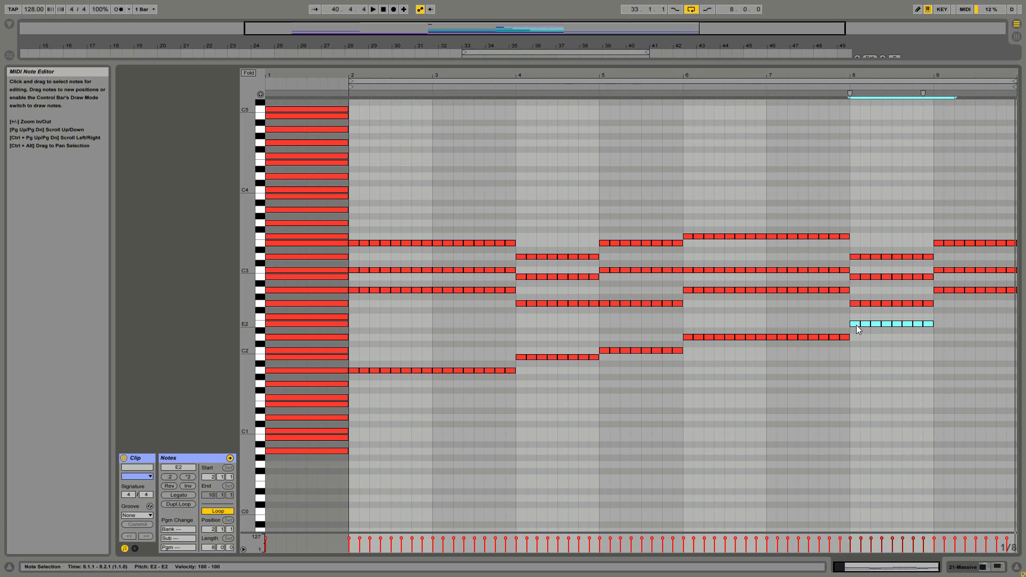
left_click_drag(856, 325, 856, 325)
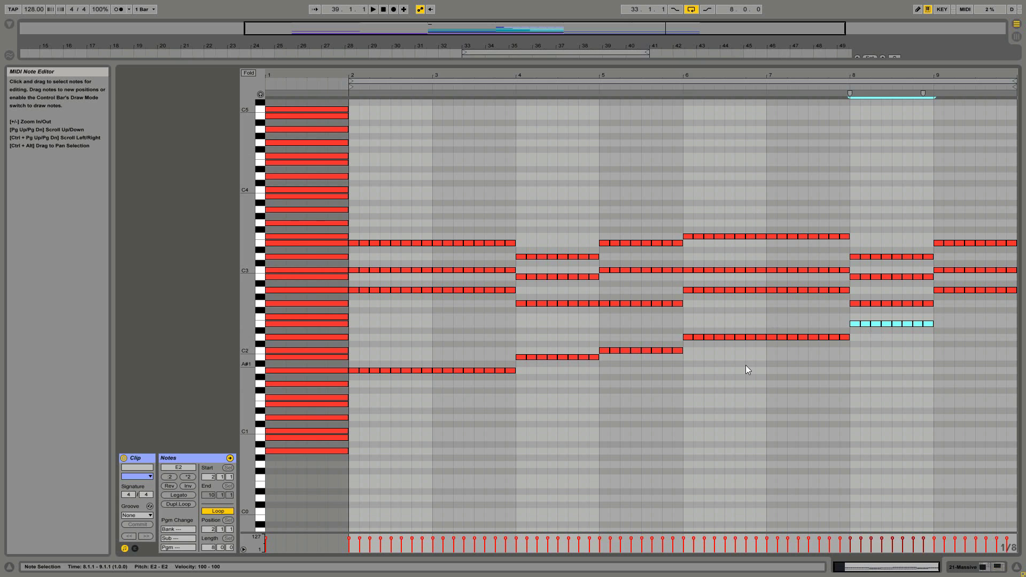
left_click_drag(859, 323, 938, 370)
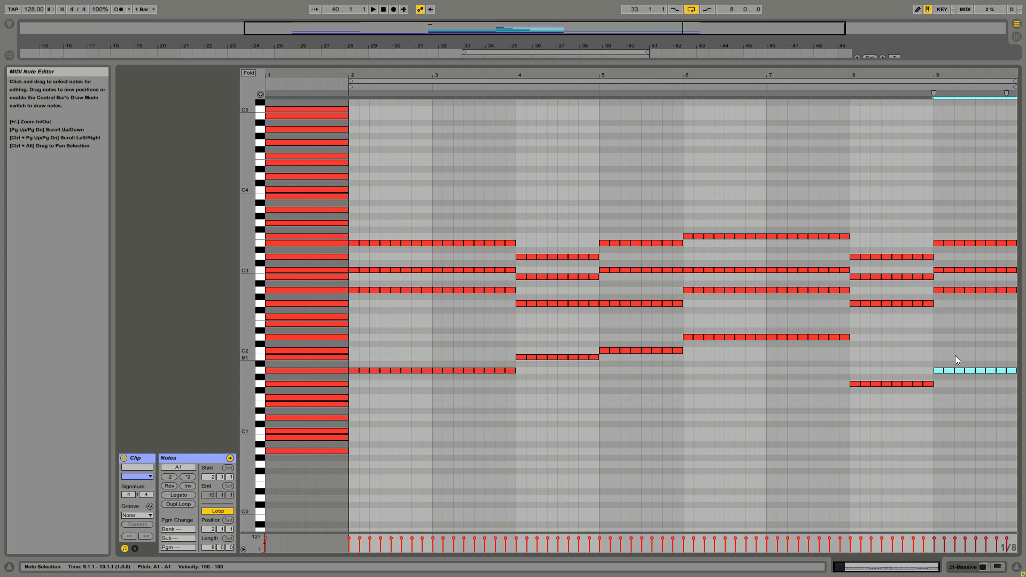
- Play the progression through bar 9 to hear the completed bass line under the chords
left_click(954, 355)
key("space")
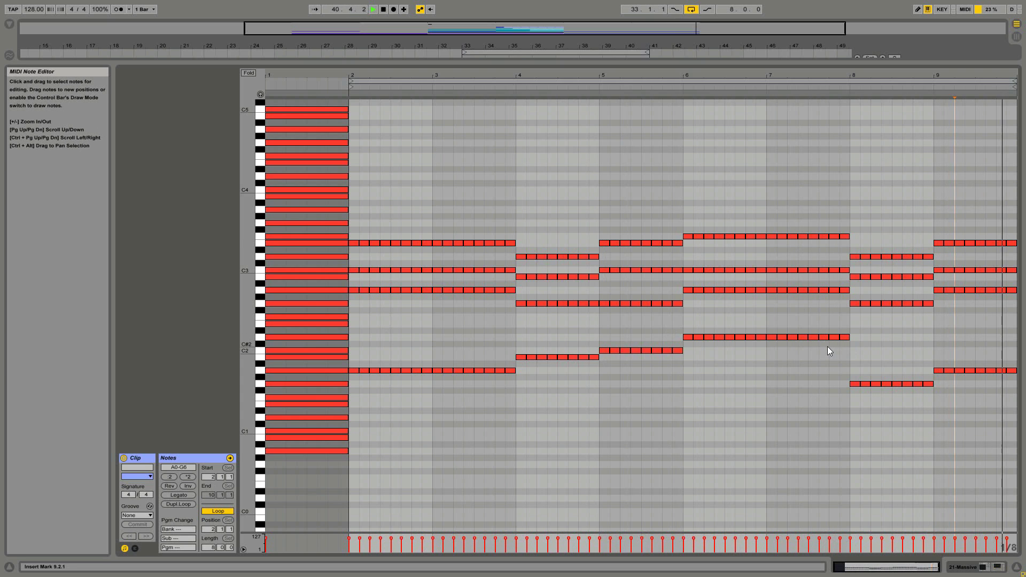
key("space")
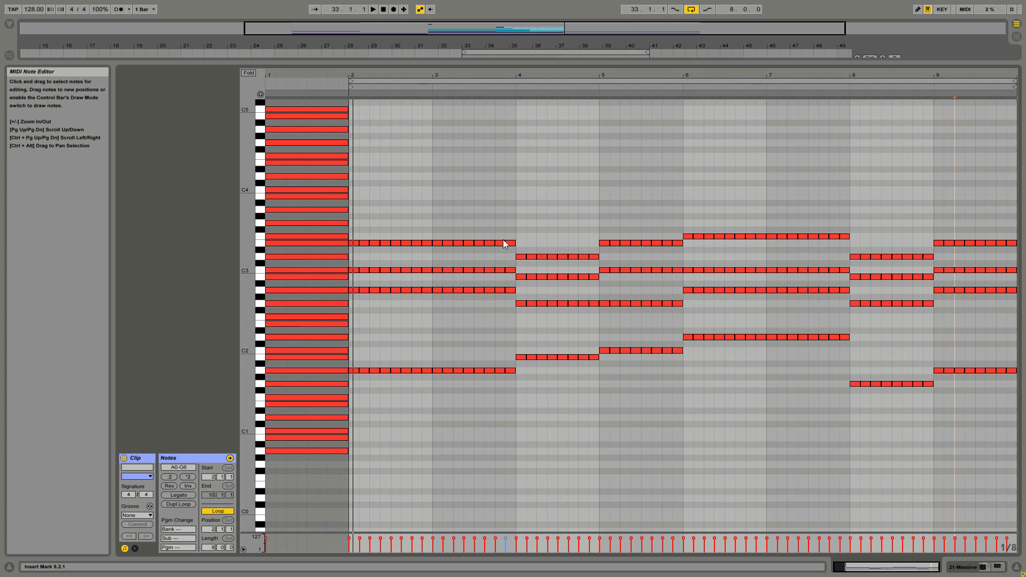
- Add a row of eighth-note G3 notes above the A minor chord in bars 2 and 3, and audition the first chord's upper four notes
left_click_drag(531, 242, 357, 229)
left_click(377, 309)
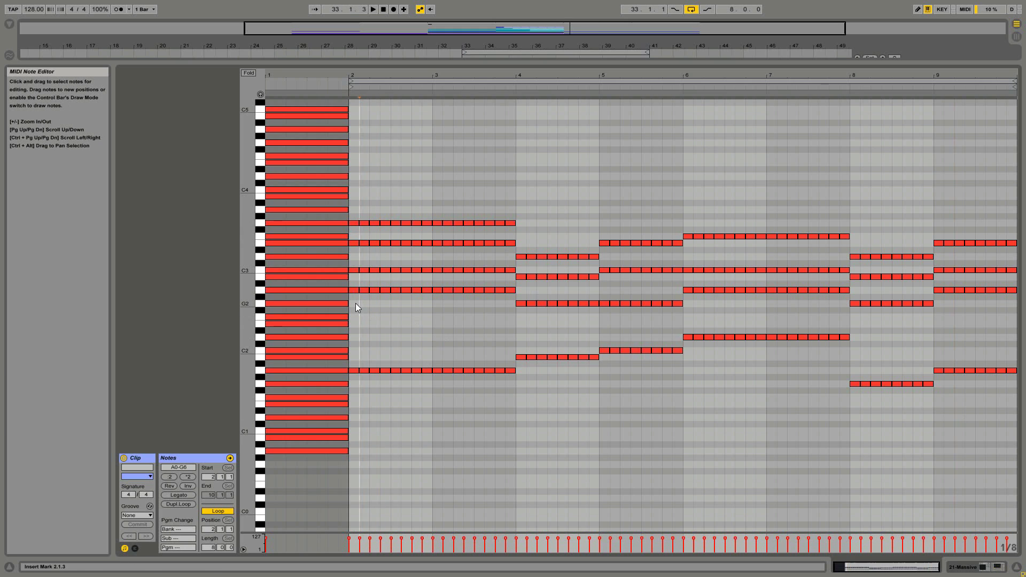
left_click(355, 290)
left_click(355, 270, "shift")
left_click(354, 243, "shift")
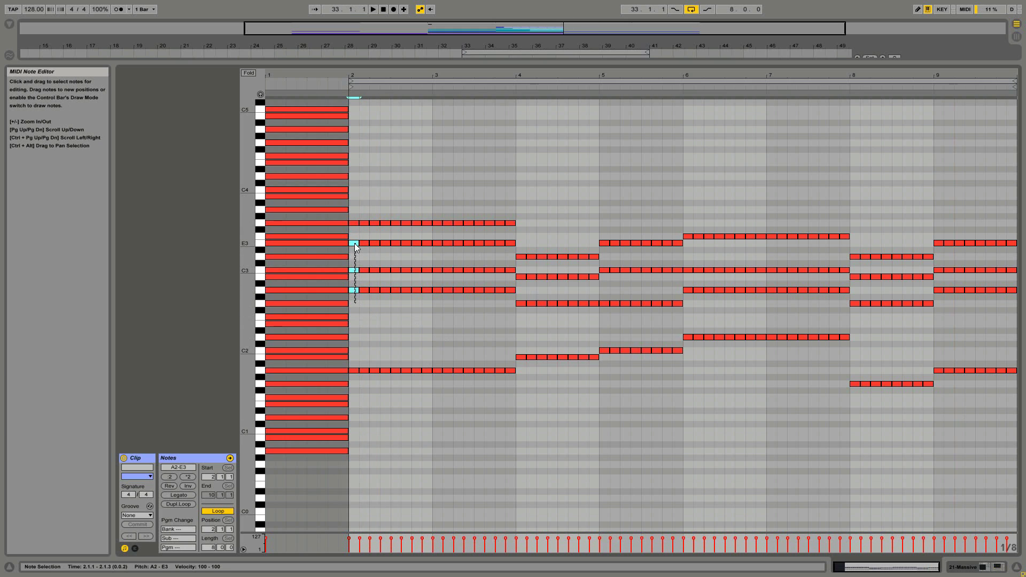
left_click(355, 225, "shift")
left_click(359, 231)
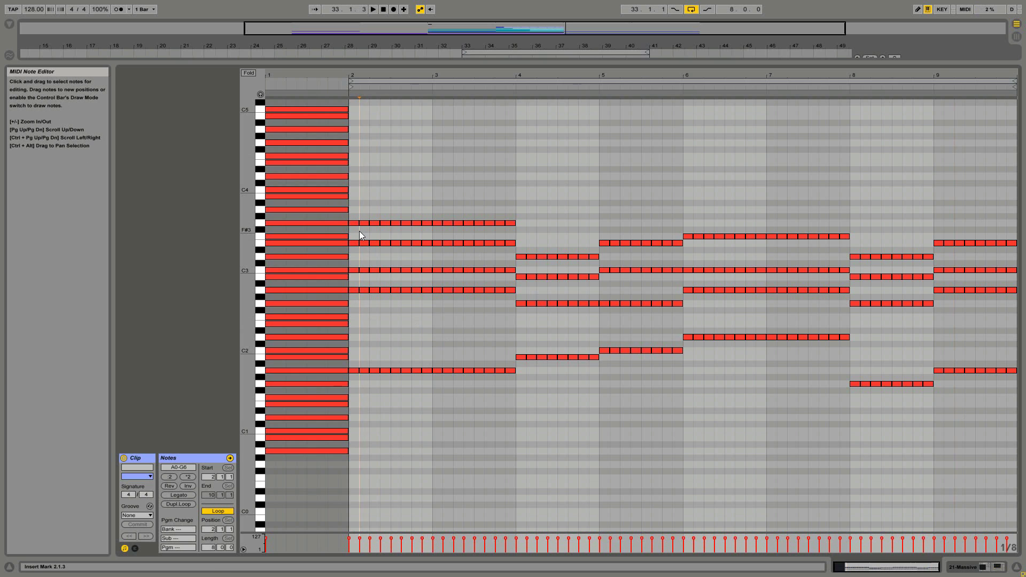
- Audition the first chord's A2 and G3 notes, and play the progression with the added G3 row
left_click(354, 291)
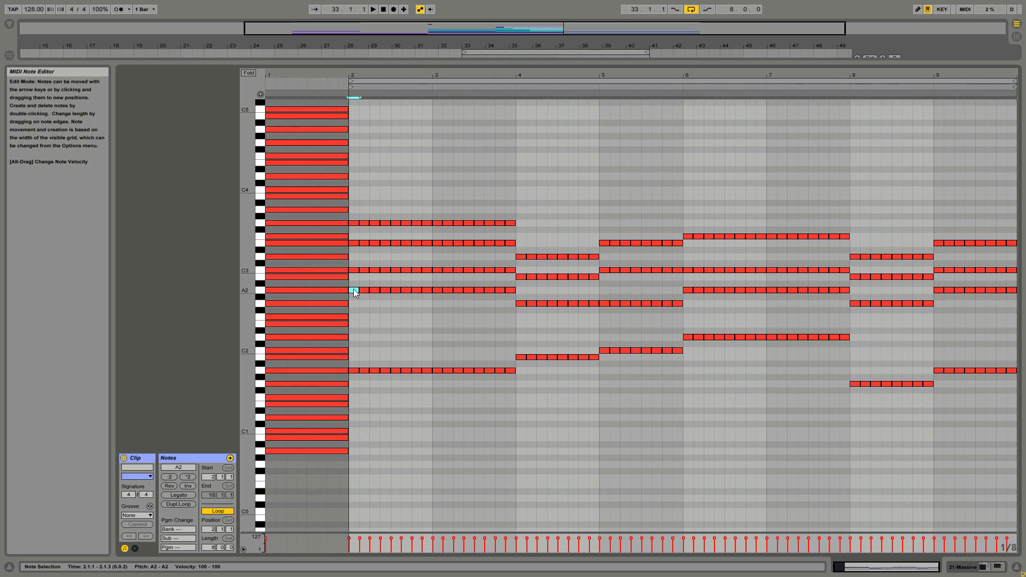
left_click(357, 257)
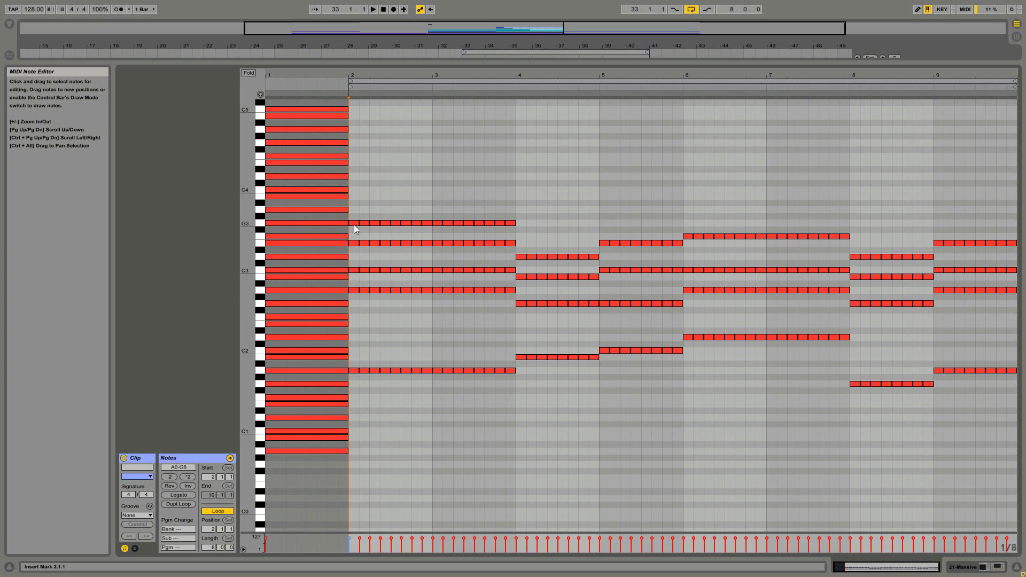
left_click(354, 223)
left_click(354, 230)
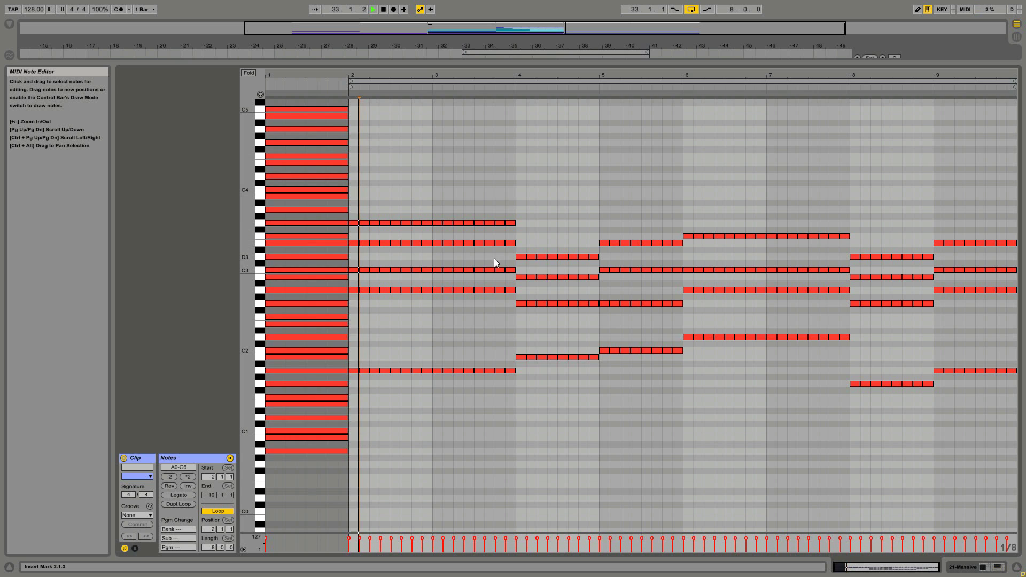
key("space")
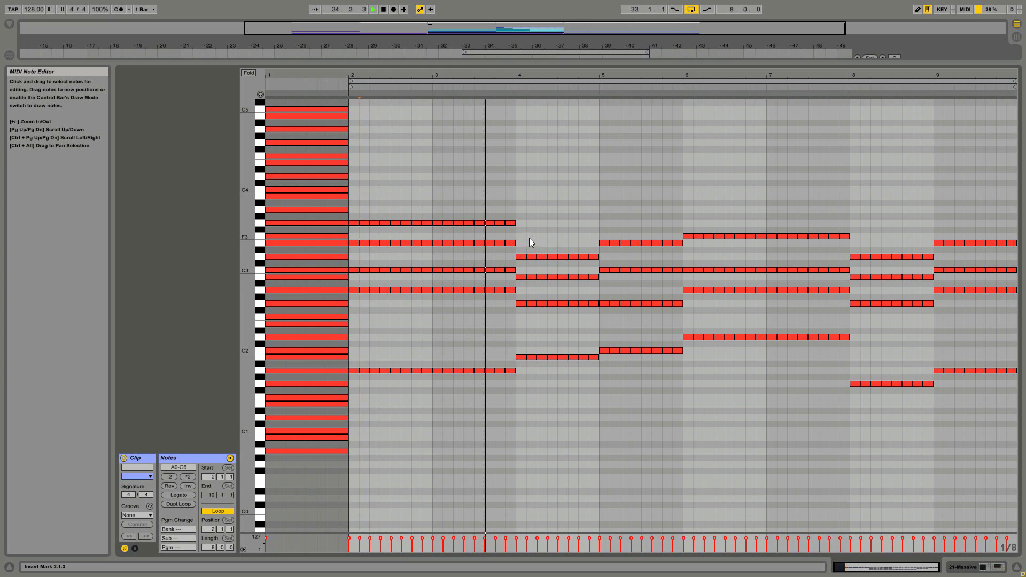
key("space")
- Try the G3 row of bars 2 and 3 one octave lower at G2 in playback, and return it to G3
left_click_drag(534, 224, 355, 227)
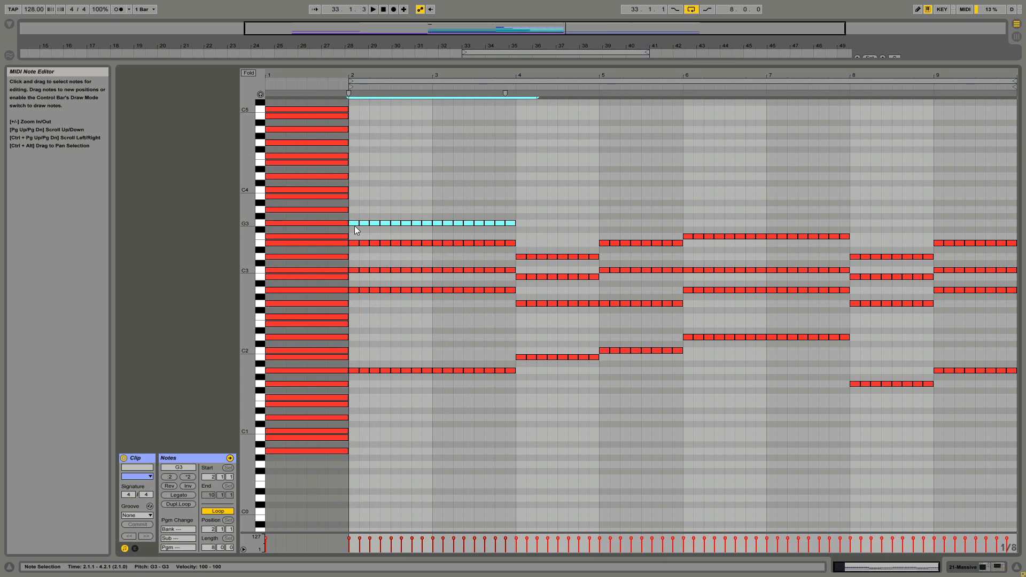
left_click_drag(355, 224, 354, 303)
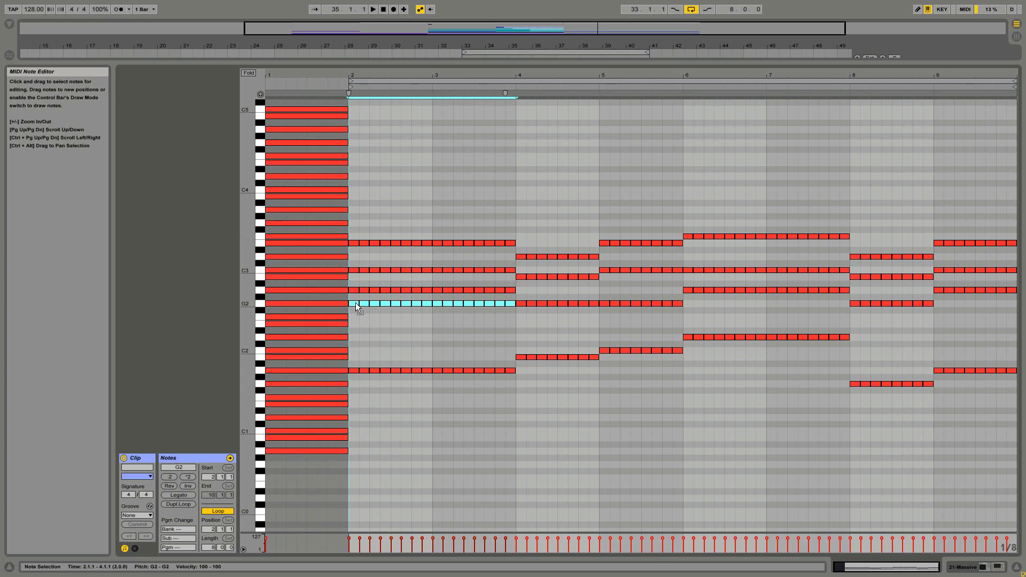
left_click(389, 323)
key("space")
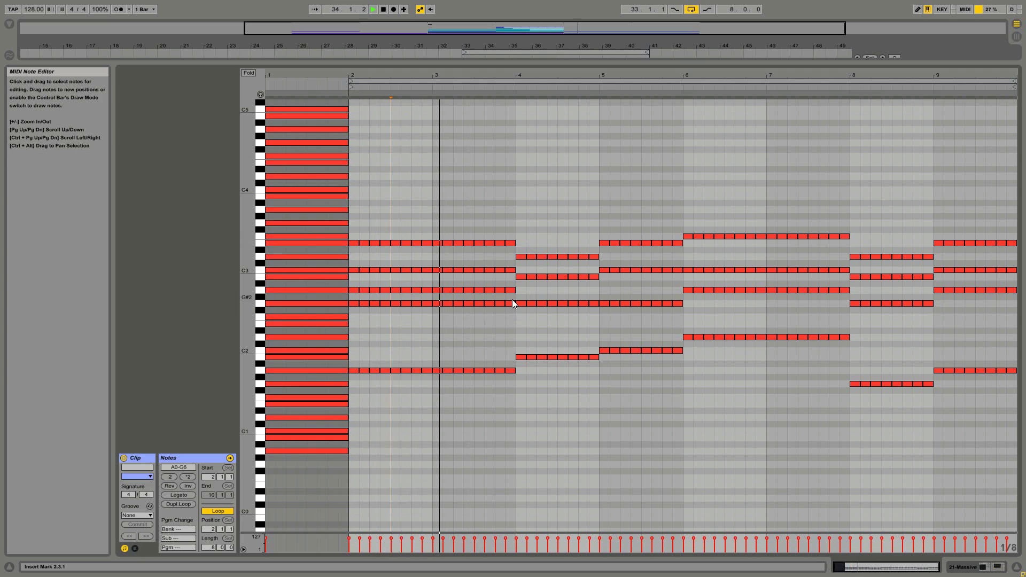
key("space")
left_click_drag(512, 299, 350, 327)
key("shift+Up")
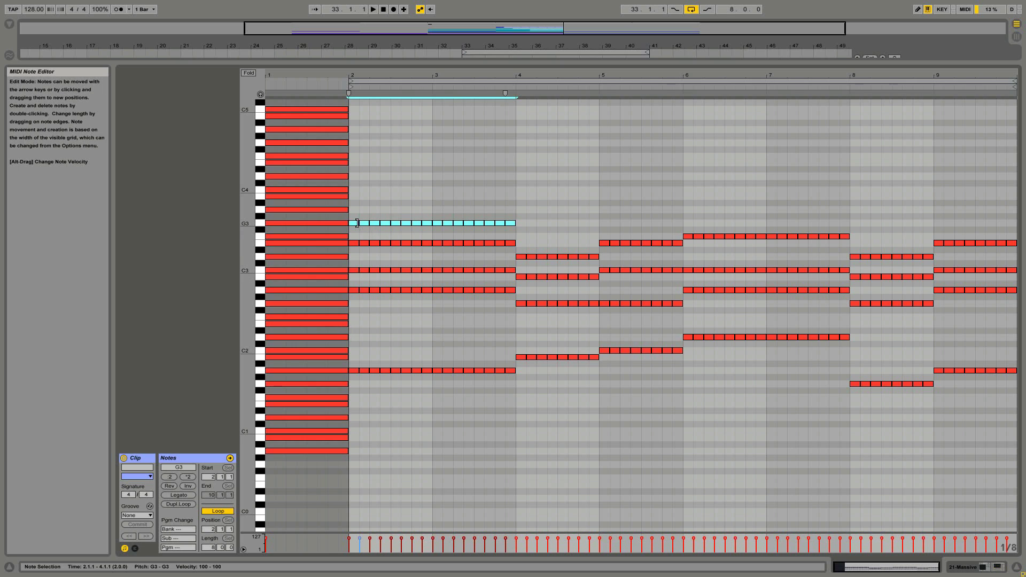
- Add a row of eighth-note A3 notes above the G3 row in bars 2 and 3, and play the progression
left_click_drag(357, 223, 358, 212)
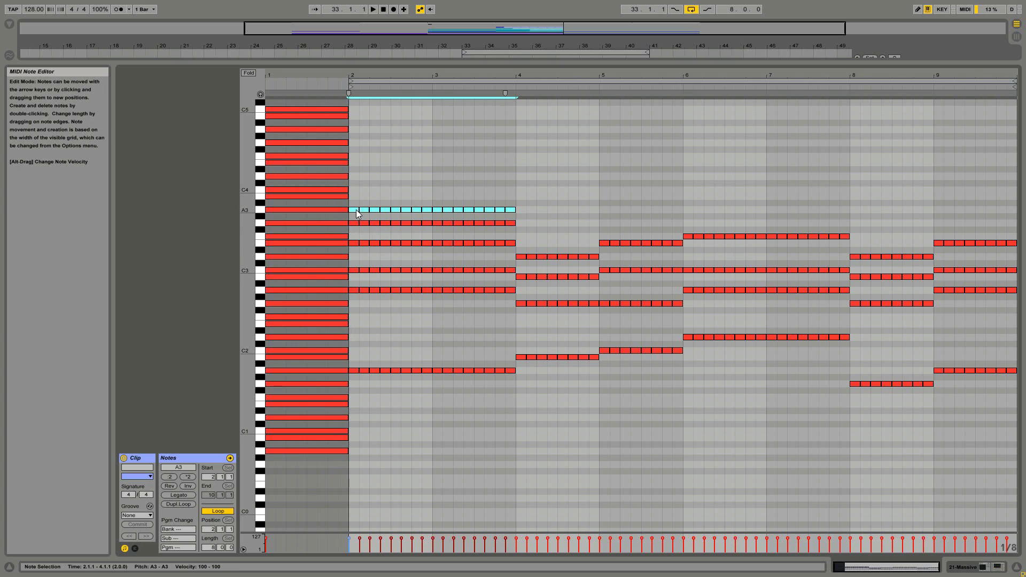
left_click(360, 204)
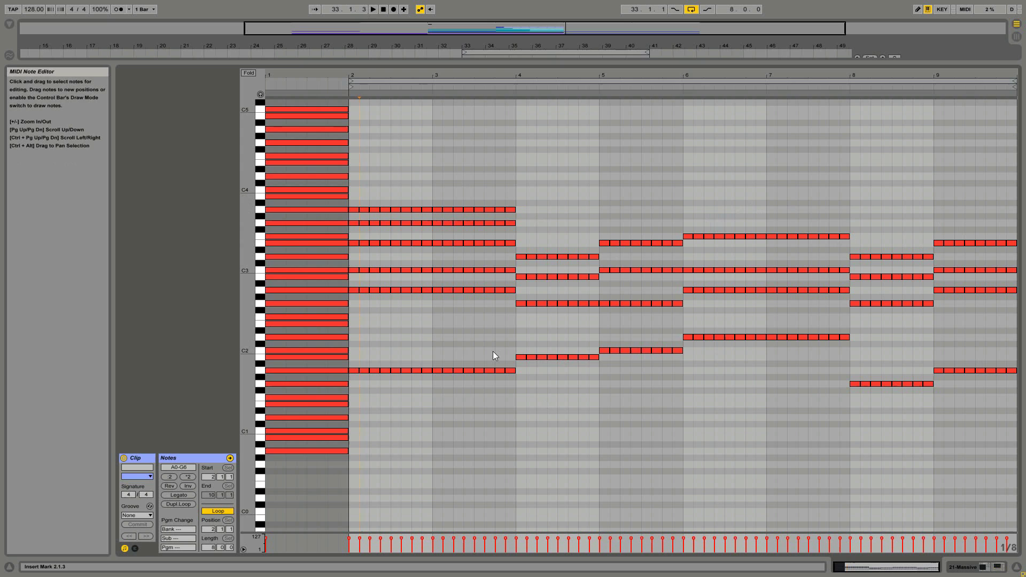
key("space")
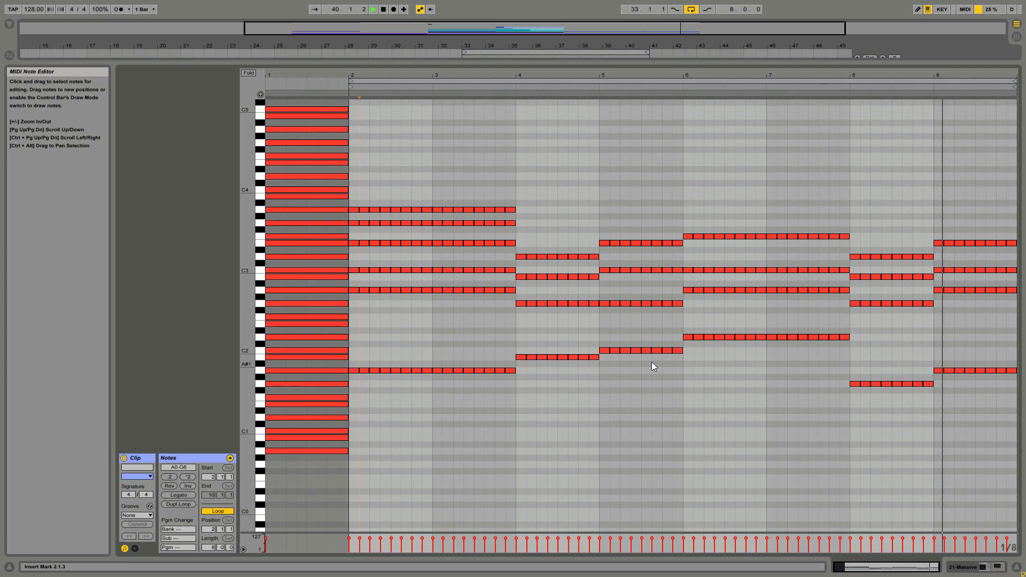
key("space")
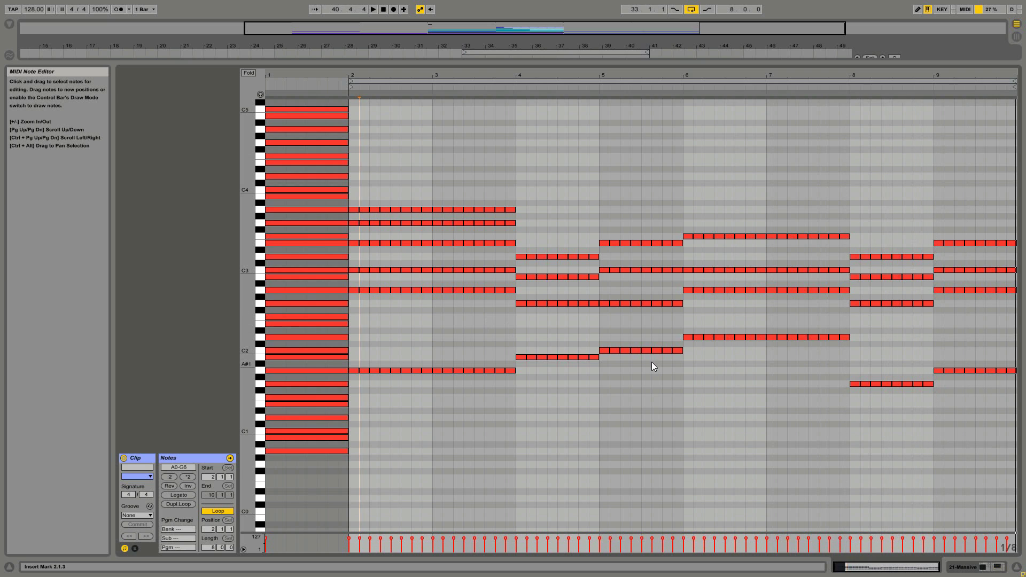
- Copy all the chord and bass notes from bars 2 to 9 and paste them into the Lead track's MIDI clip
left_click(520, 397)
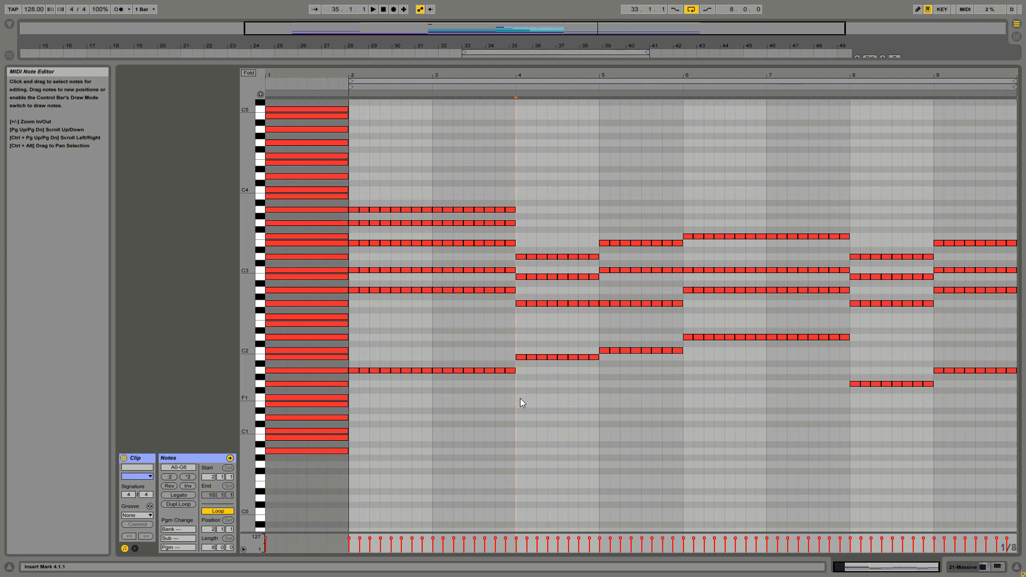
left_click(354, 191)
left_click_drag(357, 212, 1021, 457)
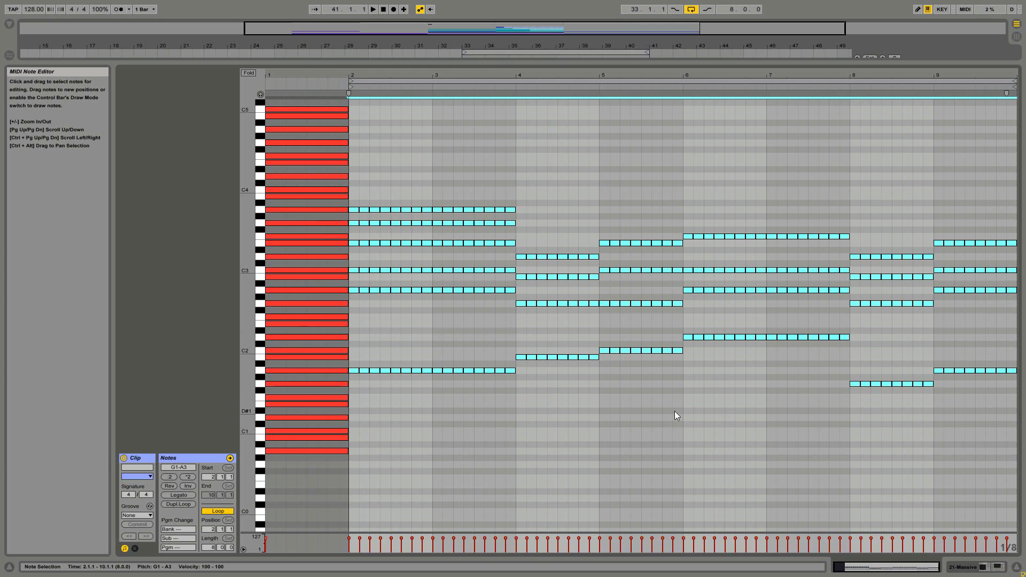
key("shift+Tab")
double_click(536, 130)
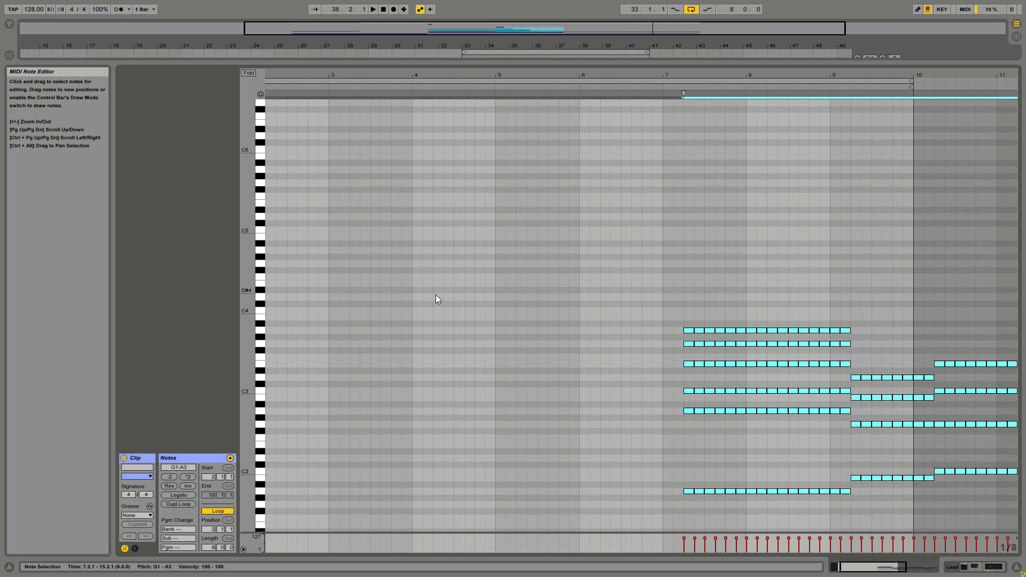
- Shift the pasted notes earlier in time so that they start exactly at bar 2
key("Left")
key("Left")
key("Left")
key("Left")
key("Left")
key("Left")
key("Left")
key("Left")
key("Left")
key("Left")
key("Left")
key("Left")
key("Left")
key("Left")
key("Left")
key("Left")
key("Left")
key("Left")
key("Left")
key("Left")
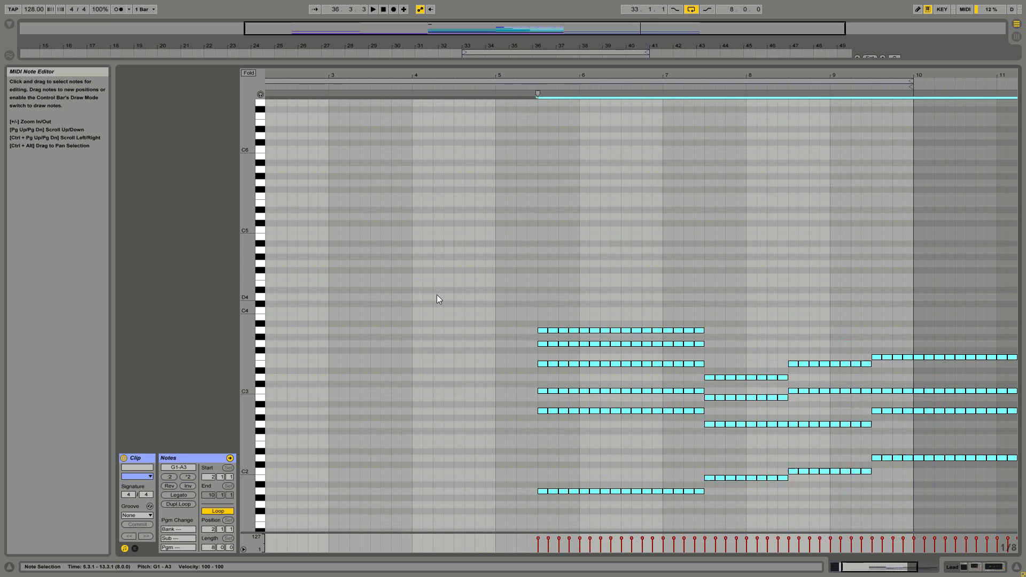
key("Left")
key("Left")
key("Left")
key("Left")
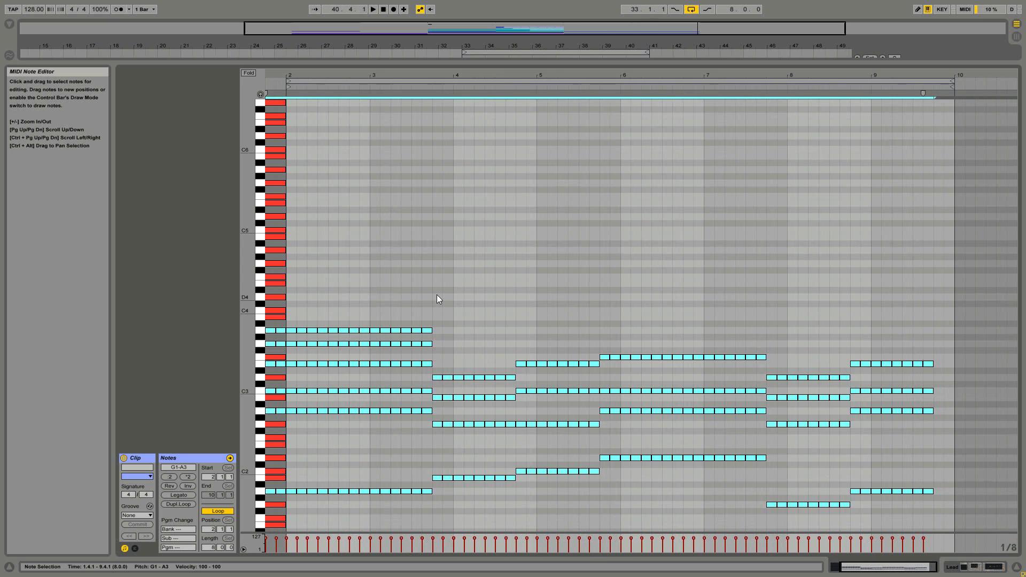
key("Right")
- Raise the pasted notes three octaves and deactivate them as a silent reference for the lead
key("shift+Up")
key("shift+Up")
key("shift+Up")
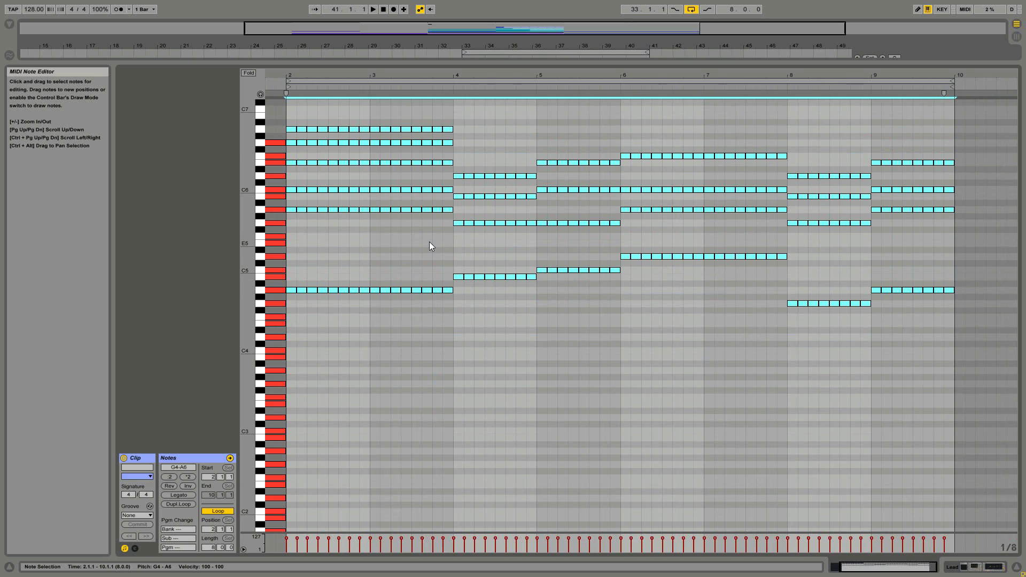
left_click(430, 246)
left_click(430, 243)
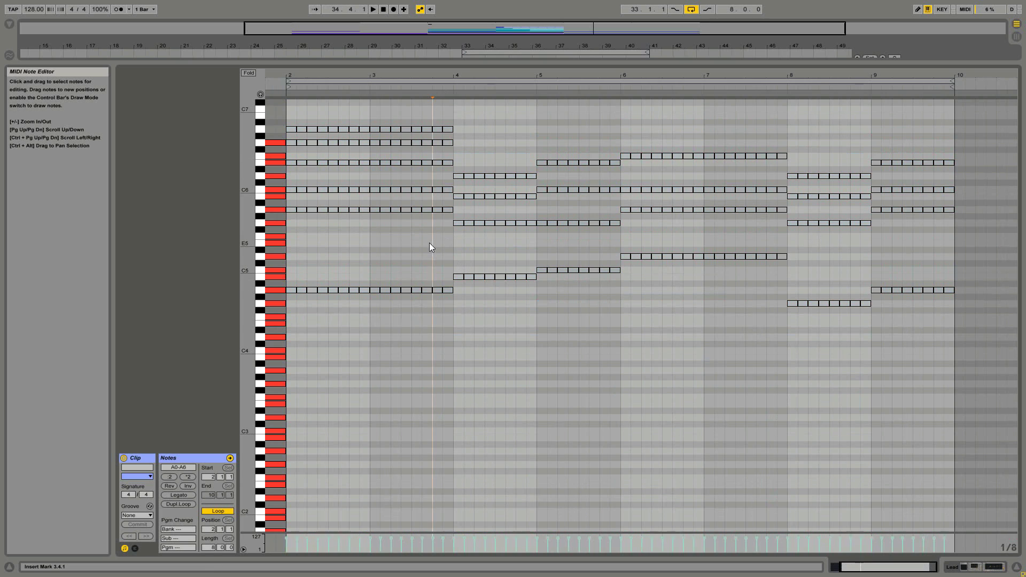
- Draw a syncopated pattern of eighth-note A3 notes across bars 2 and 3, starting on beat 2 of bar 2
scroll(341, 324, "down", 1)
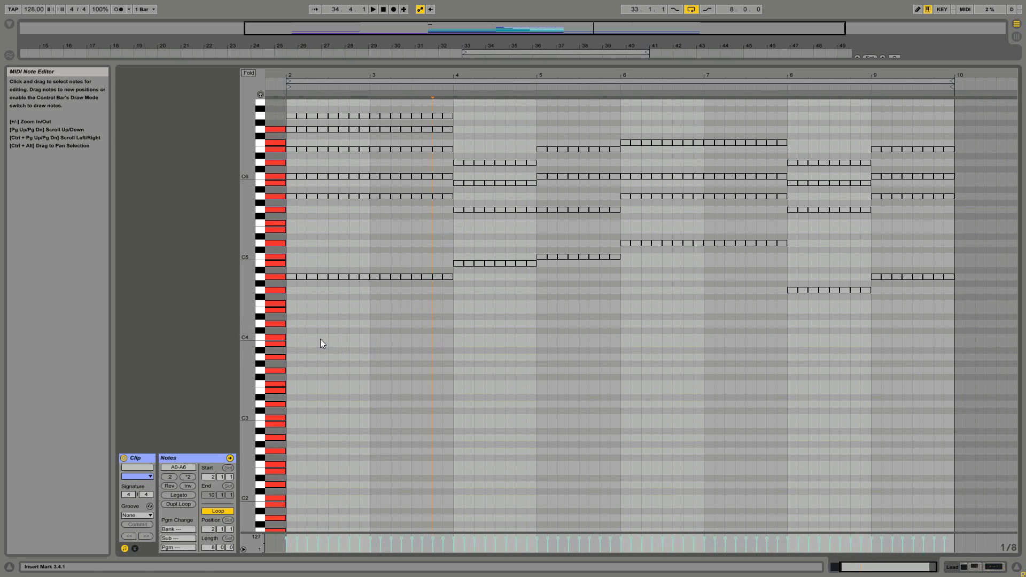
double_click(314, 357)
double_click(324, 357)
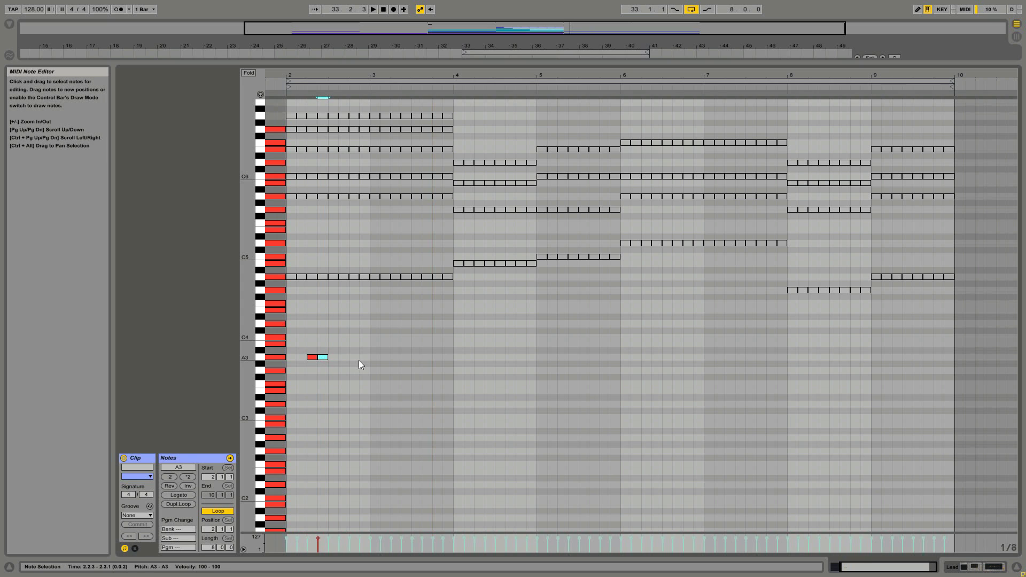
double_click(344, 358)
double_click(383, 357)
double_click(429, 357)
double_click(445, 357)
- Repeat the two-bar A3 pattern through bar 9 and play it over the progression
key("ctrl+a")
key("ctrl+d")
key("ctrl+d")
key("ctrl+d")
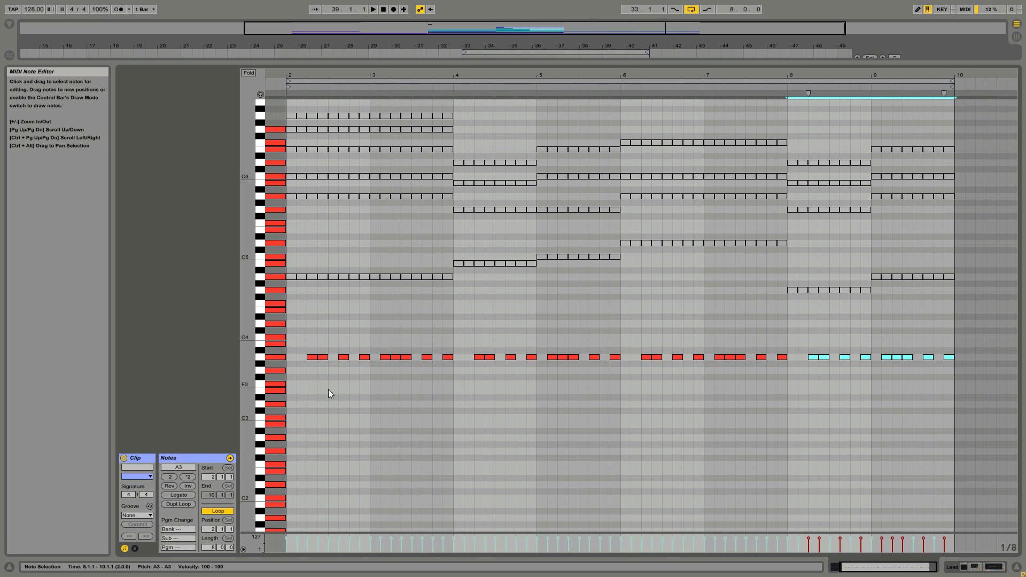
key("space")
left_click(444, 404)
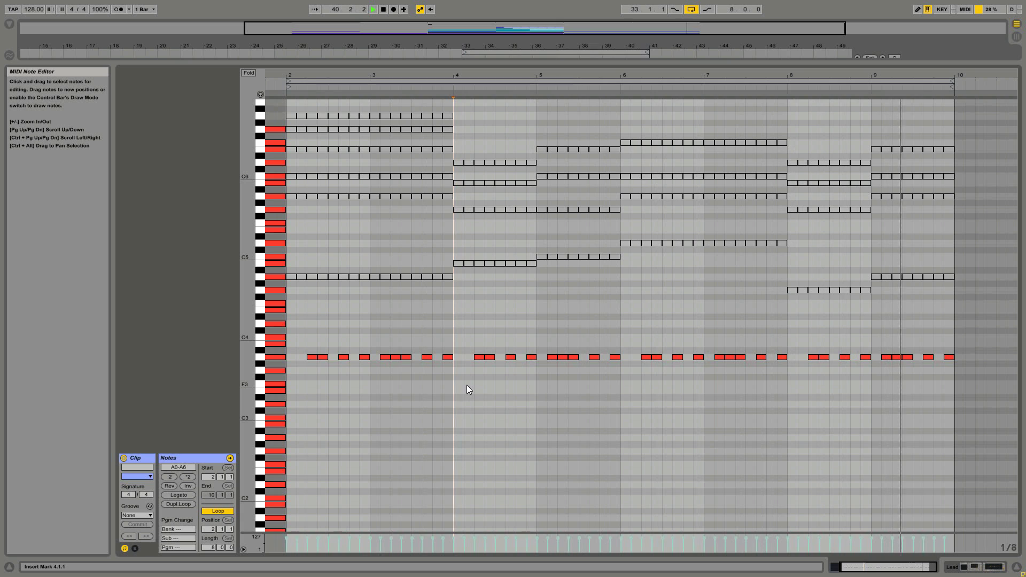
key("space")
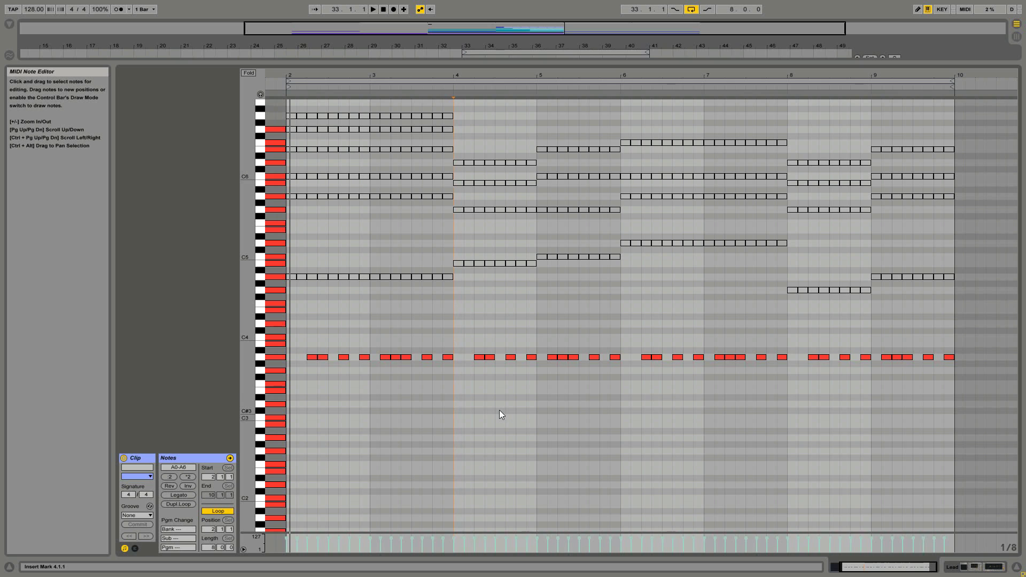
- Lower the four A3 lead notes in bar 4 to G3
left_click(479, 340)
left_click_drag(489, 346, 489, 346)
left_click(474, 297)
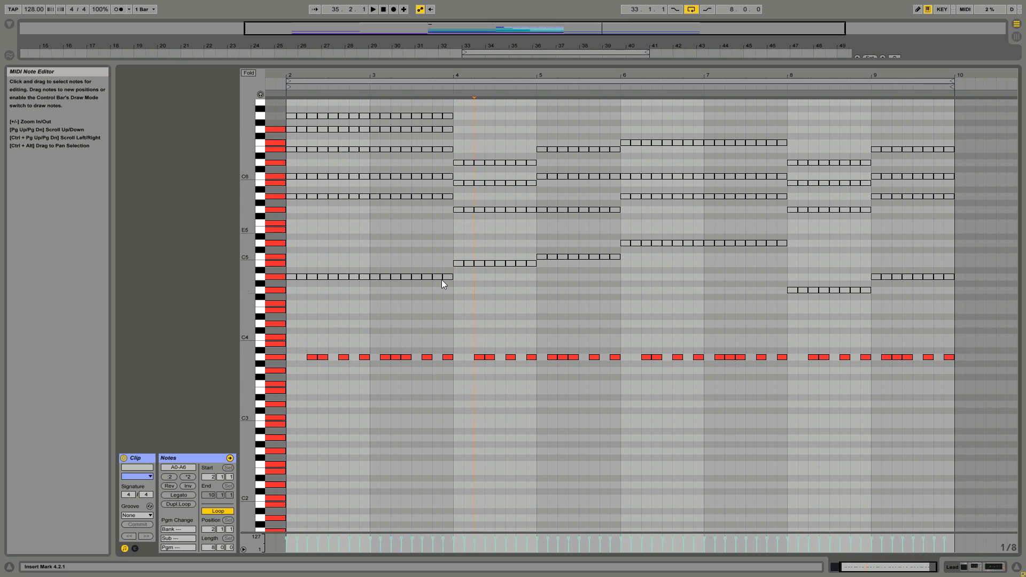
left_click_drag(466, 344, 543, 375)
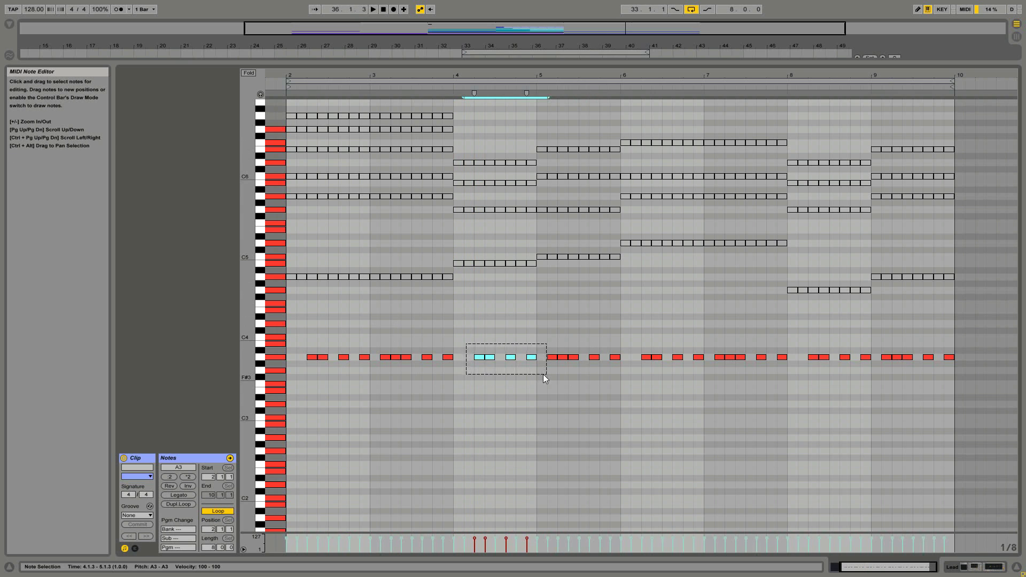
left_click_drag(481, 358, 481, 370)
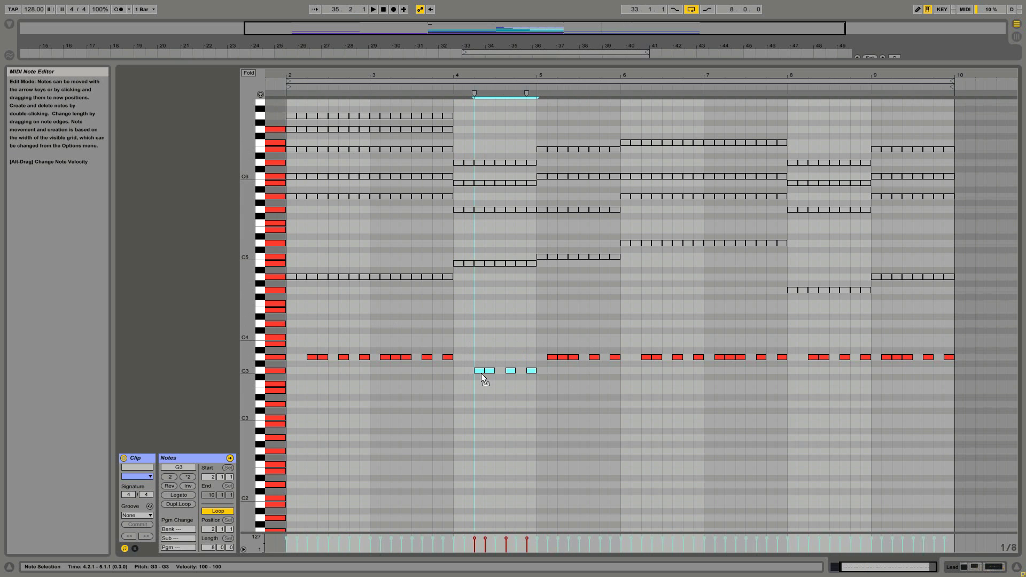
- Lower the lead notes in bar 5 to C3 and those in bars 6 and 7 to F3
left_click(515, 358)
left_click_drag(542, 351, 554, 419)
left_click_drag(607, 348, 786, 369)
left_click_drag(649, 357, 648, 384)
left_click(708, 328)
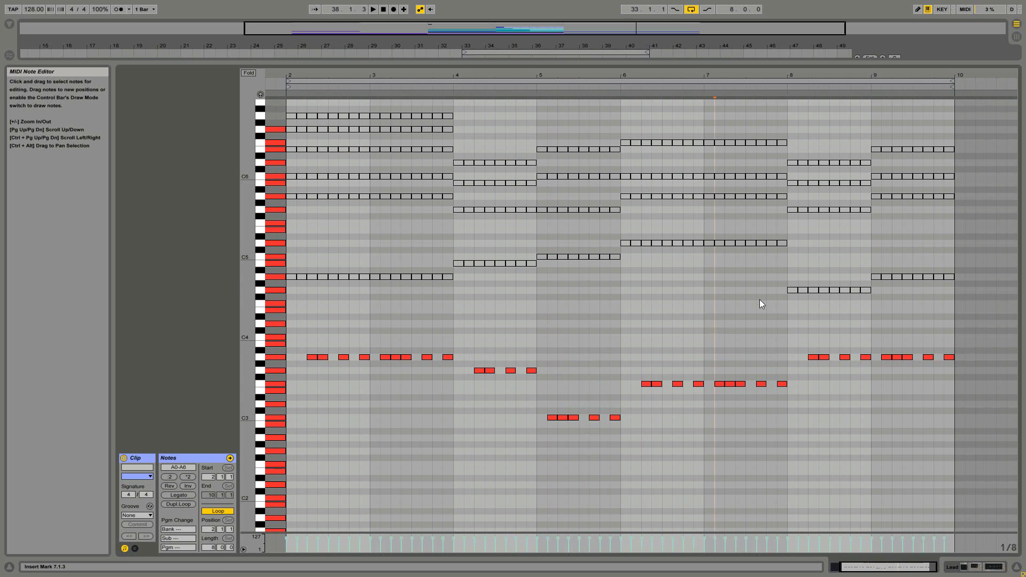
- Lower the four lead notes in bar 8 to G3 and play the melody over the progression
left_click_drag(790, 345, 869, 370)
left_click_drag(810, 358, 811, 372)
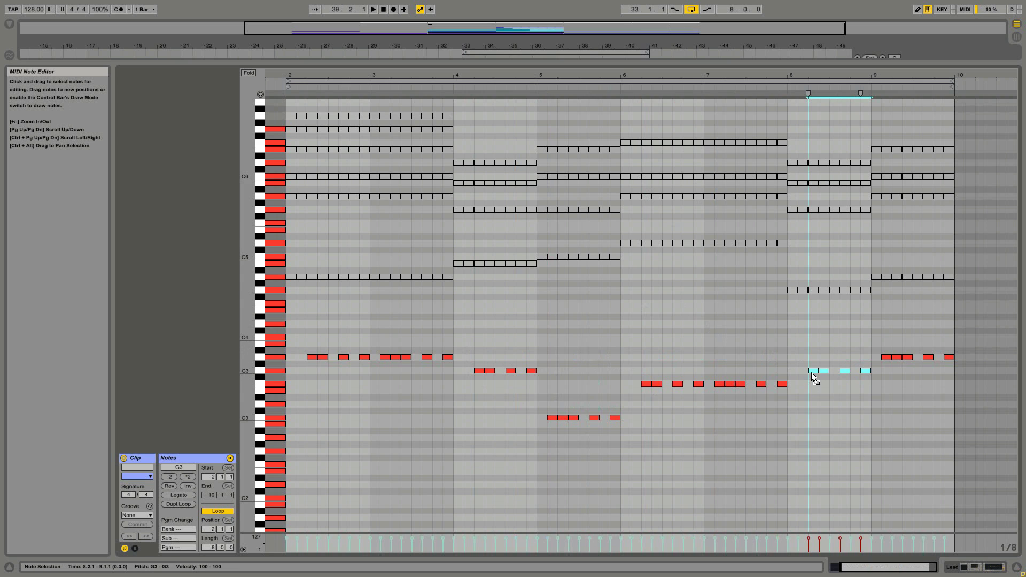
left_click(798, 369)
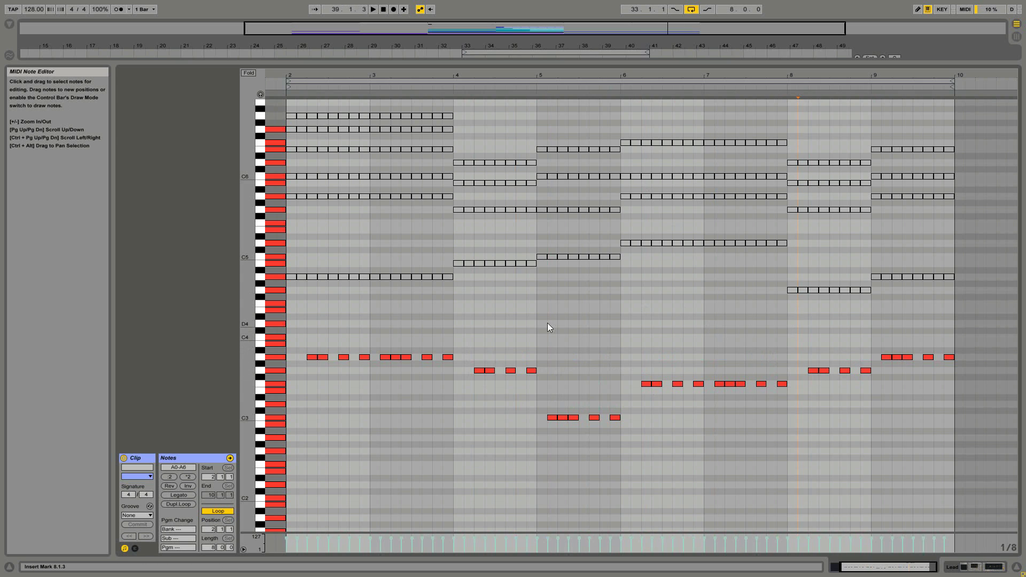
key("space")
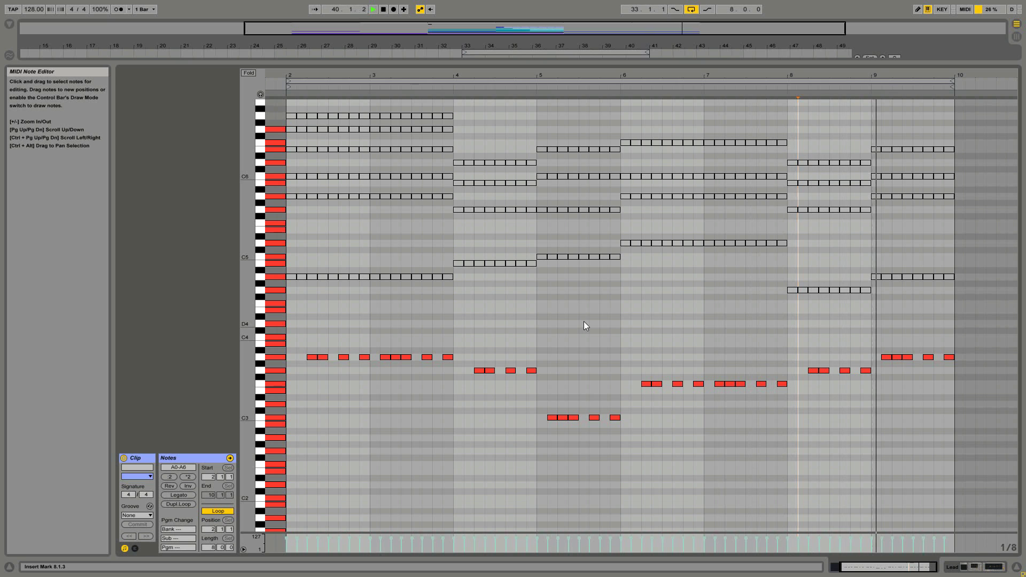
key("space")
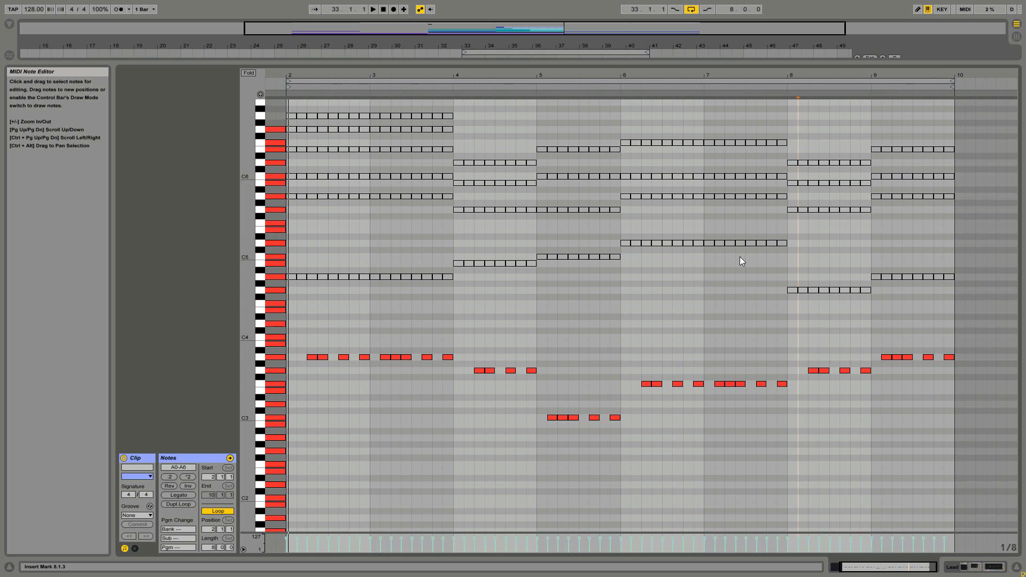
- Raise the five lead notes in bar 5 to G3
left_click_drag(518, 396, 639, 439)
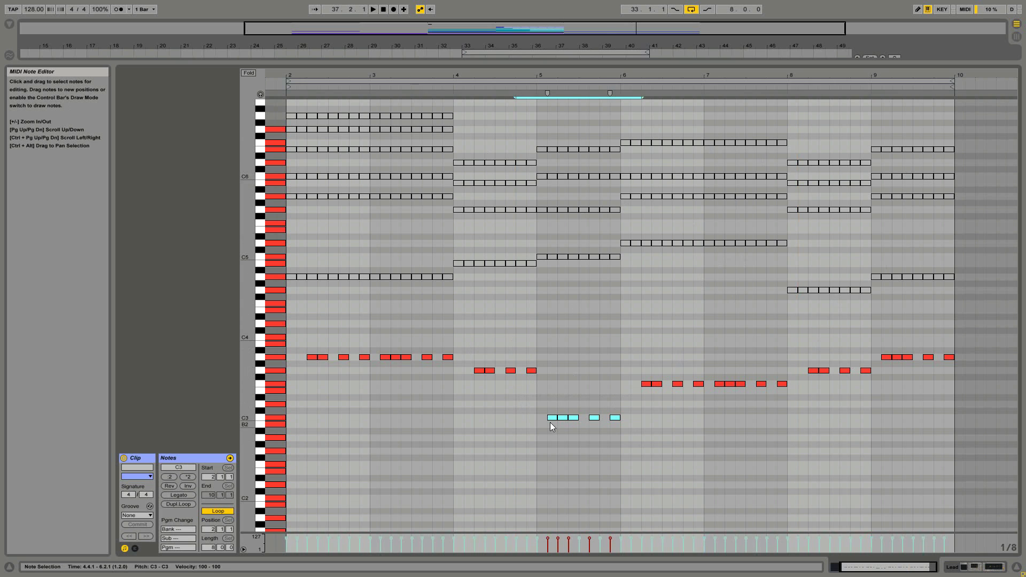
left_click_drag(550, 419, 550, 370)
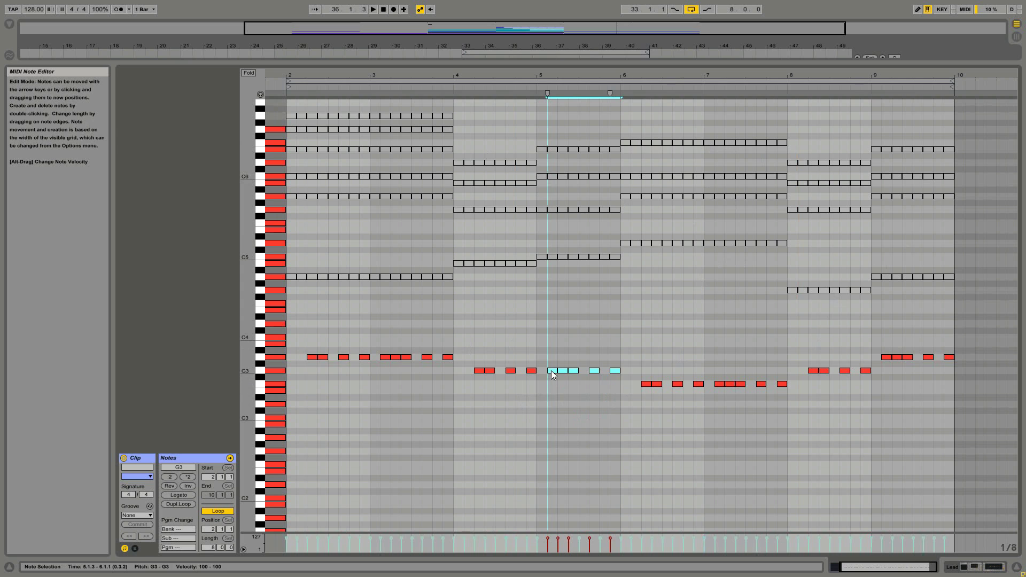
left_click(565, 393)
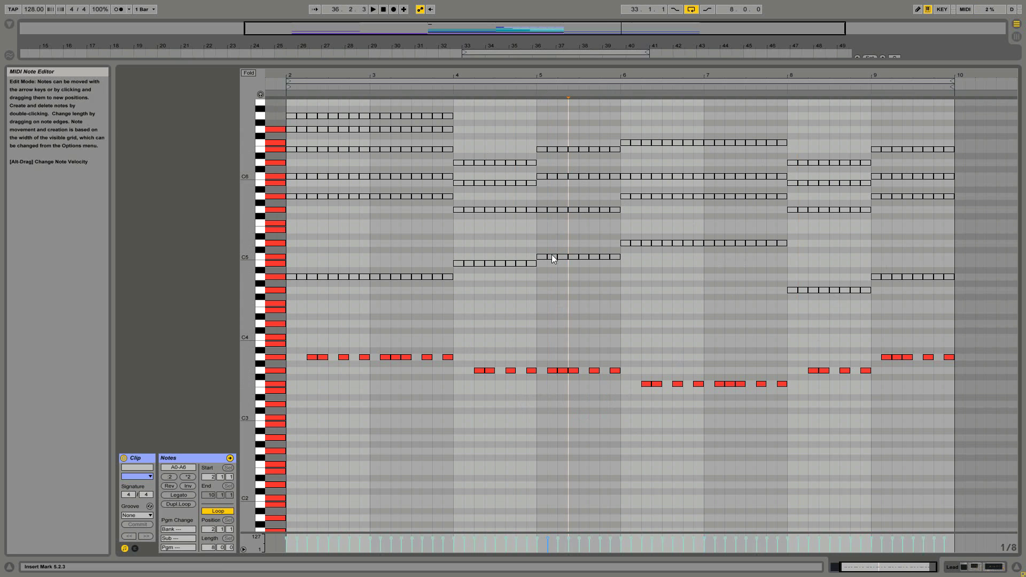
- Check the silent reference chord notes at the start of bar 5 and play the melody over the progression
left_click(543, 177)
key("Up")
key("Up")
key("Up")
key("Up")
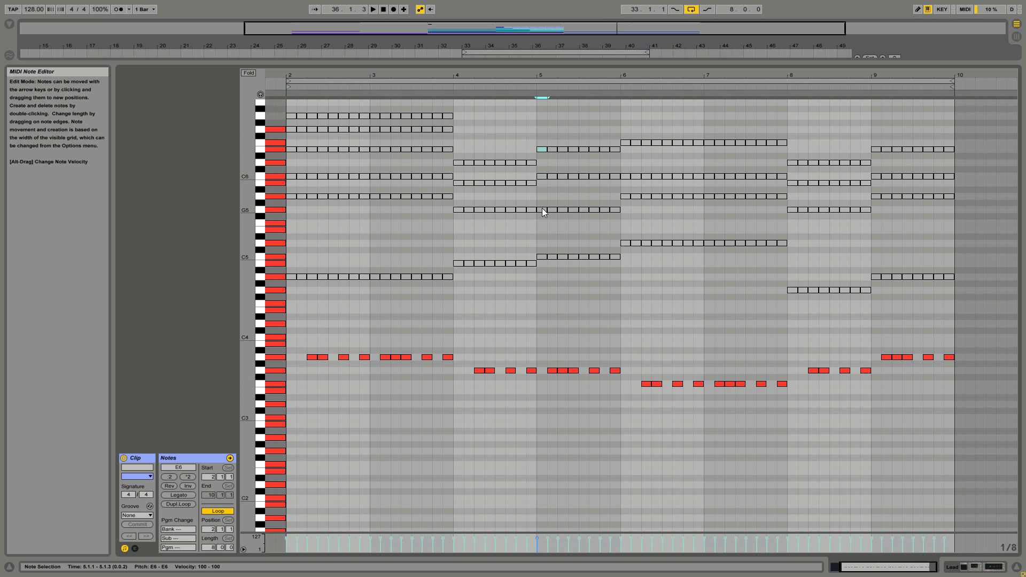
left_click(542, 213)
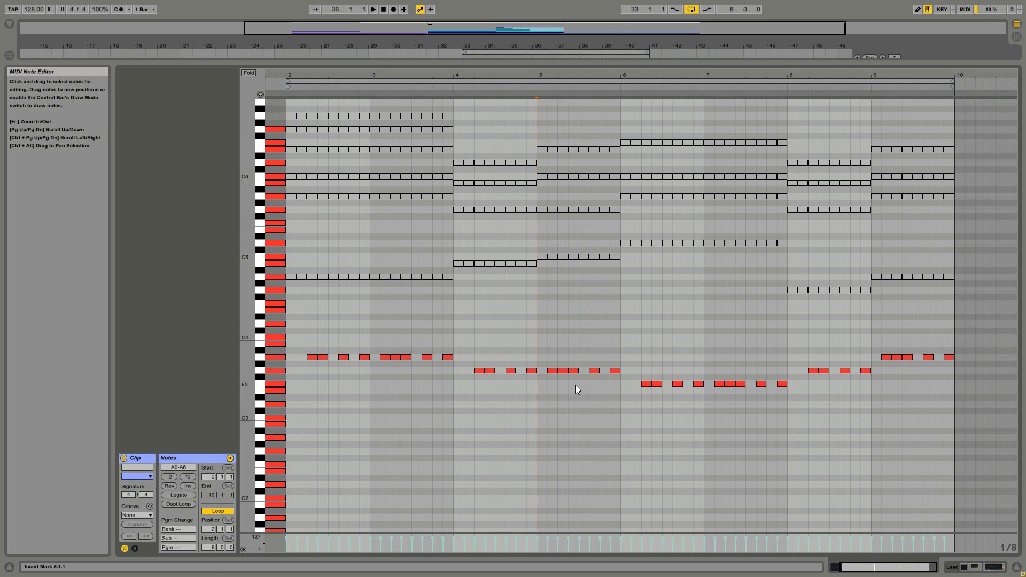
key("space")
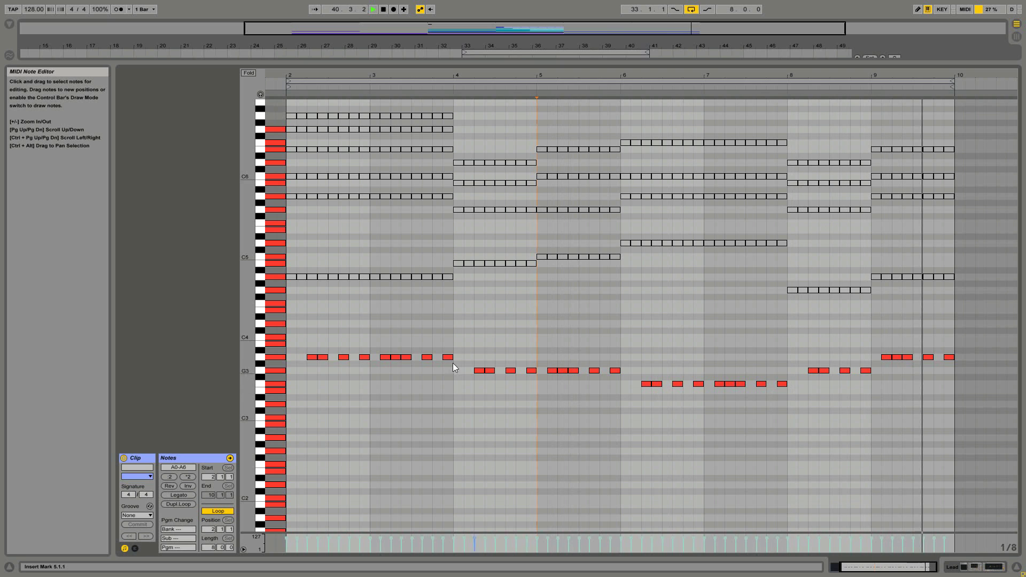
key("space")
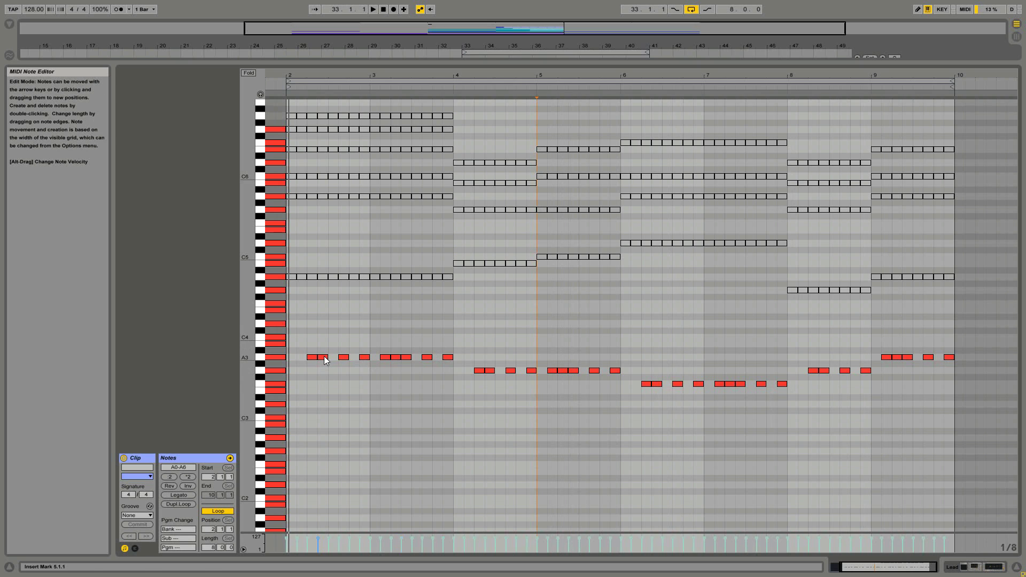
- Raise the lead note on the off-beat of beat 2 to D4 in every bar from 2 to 9, and play the melody
left_click_drag(325, 358, 326, 325)
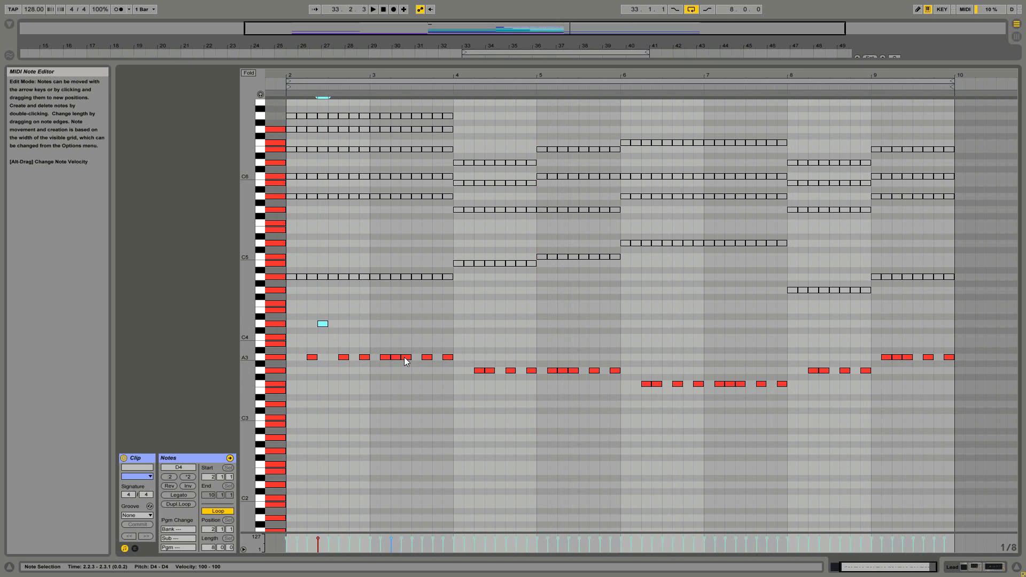
left_click_drag(404, 357, 406, 323)
left_click_drag(489, 368, 489, 324)
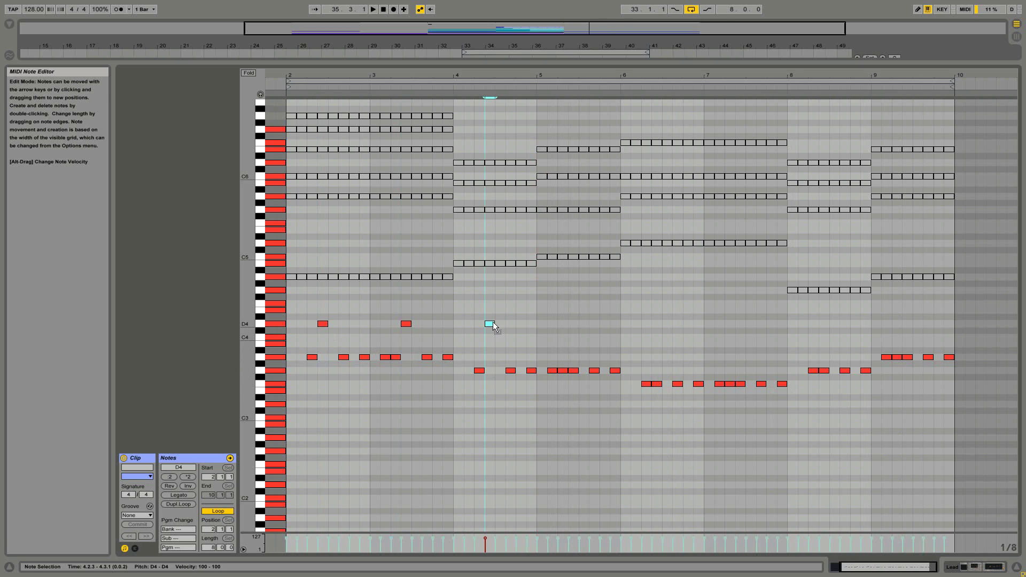
left_click_drag(571, 370, 573, 331)
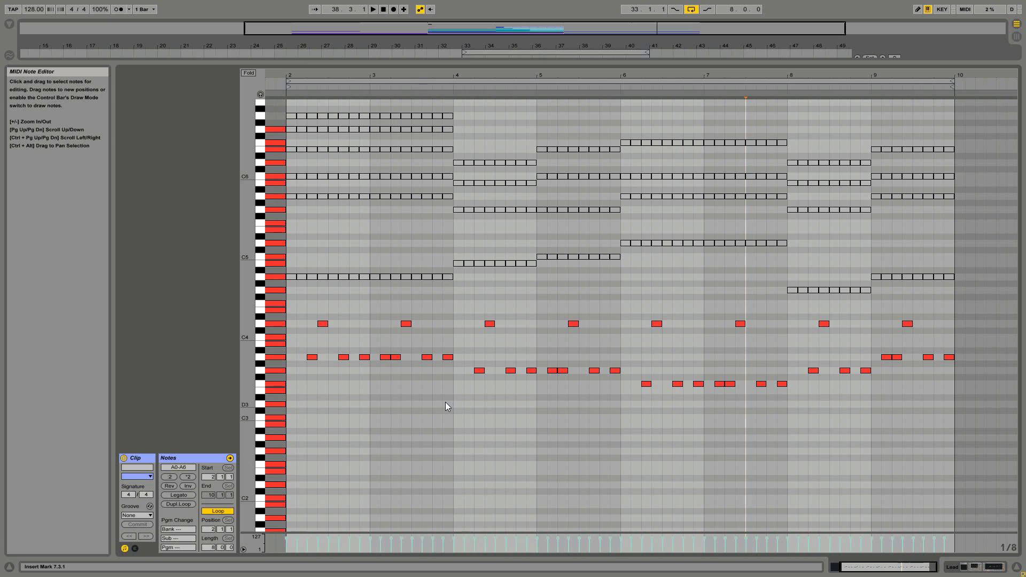
key("space")
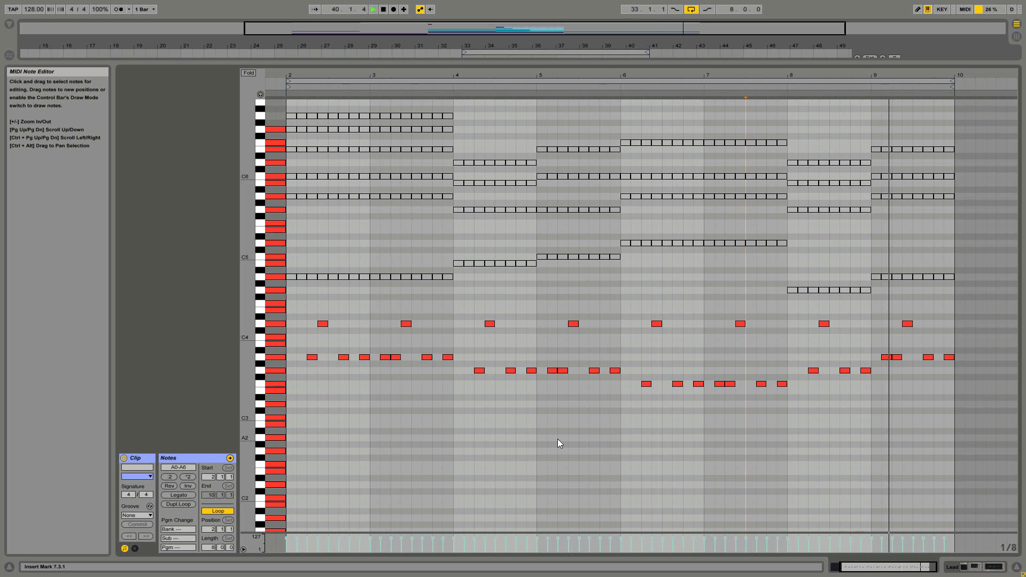
key("space")
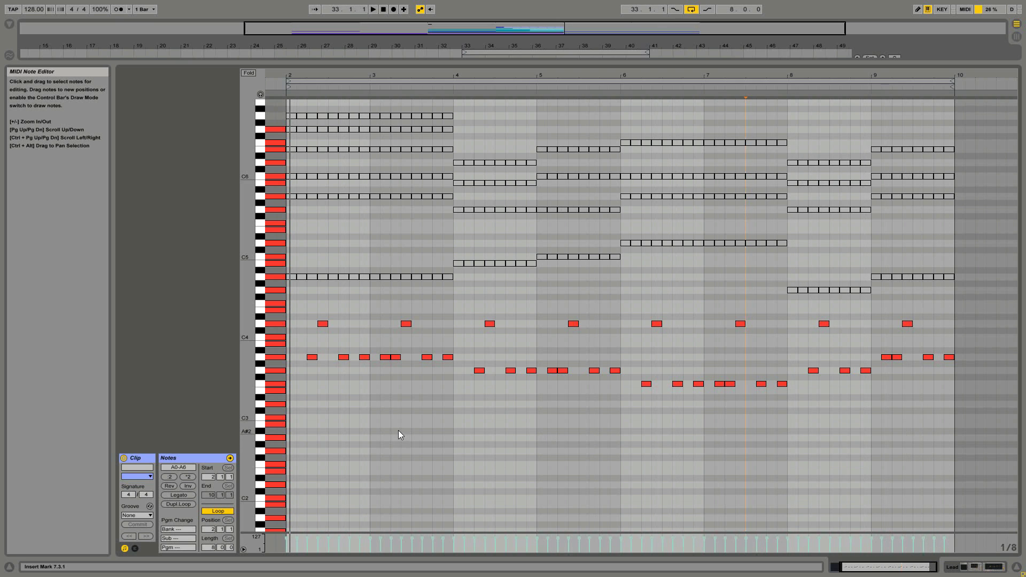
- Try the two high lead notes in bars 2 and 3 at C4 and listen to them in playback
left_click_drag(443, 310, 321, 336)
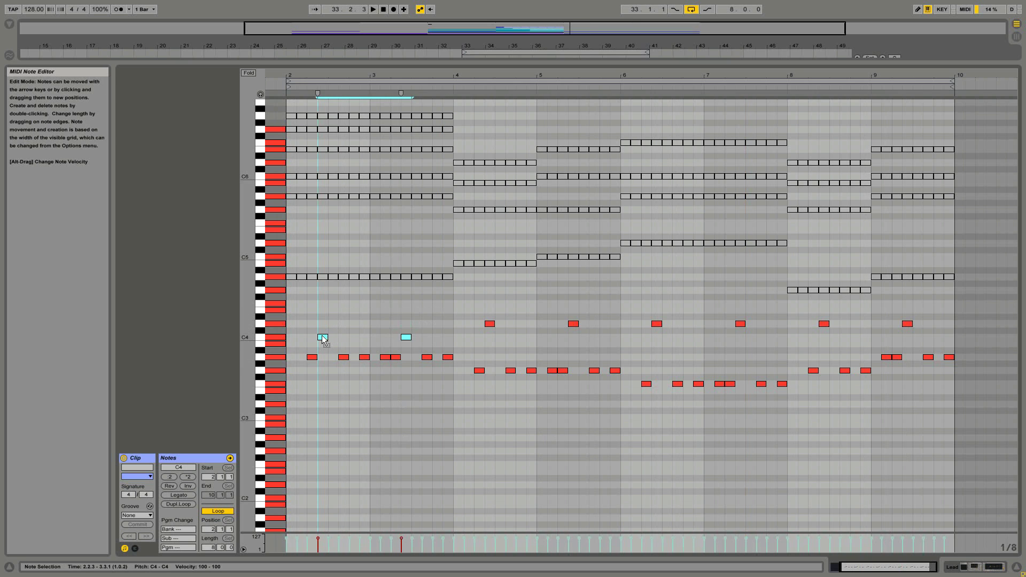
left_click(341, 390)
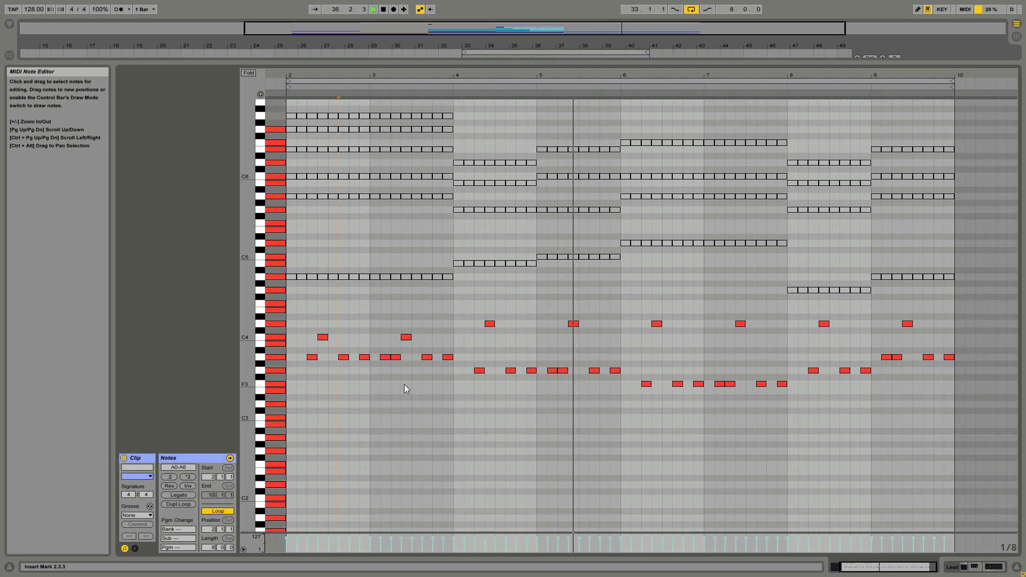
key("space")
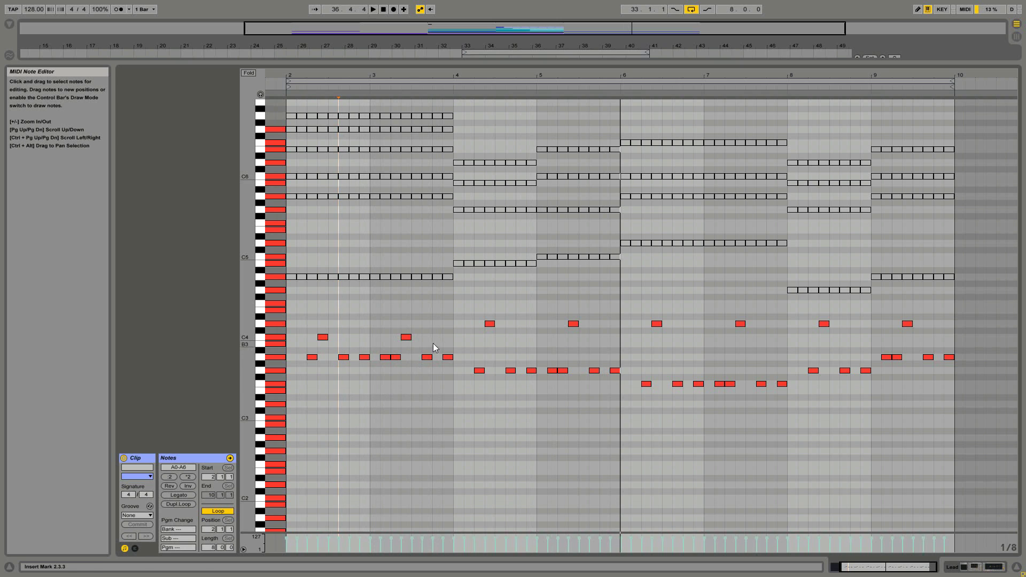
- Raise the high lead notes in bars 2, 3 and 4 to E4 while playing the loop
left_click_drag(435, 338, 328, 322)
left_click(334, 328)
key("space")
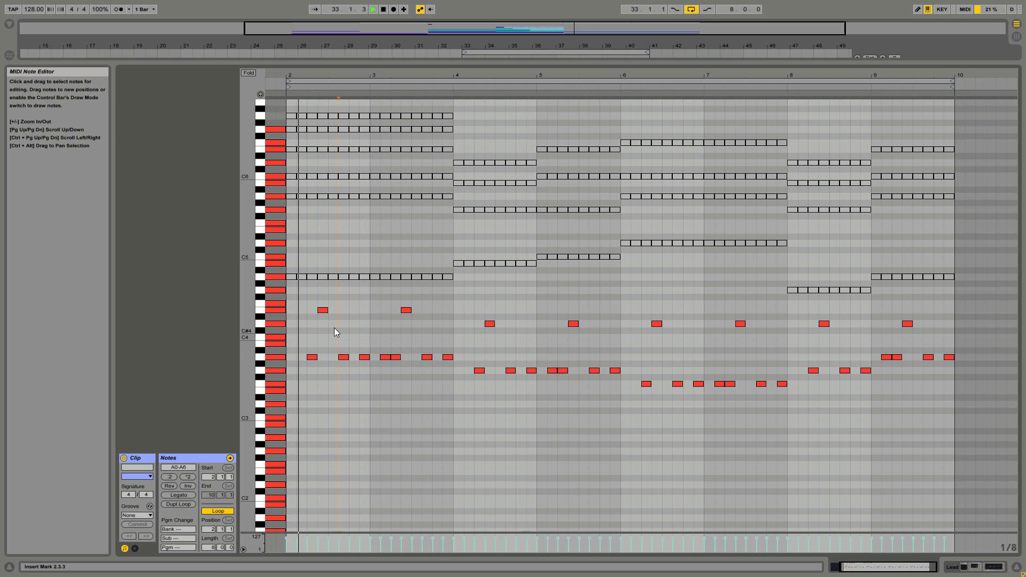
left_click_drag(489, 324, 490, 312)
left_click(495, 330)
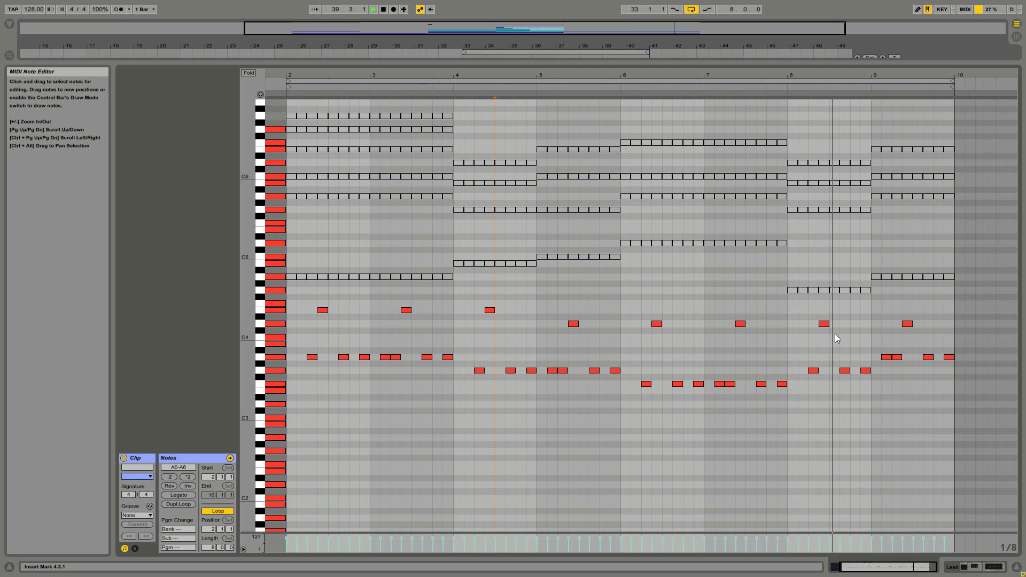
- Raise the high lead note in bar 9 to E4 and lower the one in bar 6 to C4, listening to the loop
double_click(906, 317)
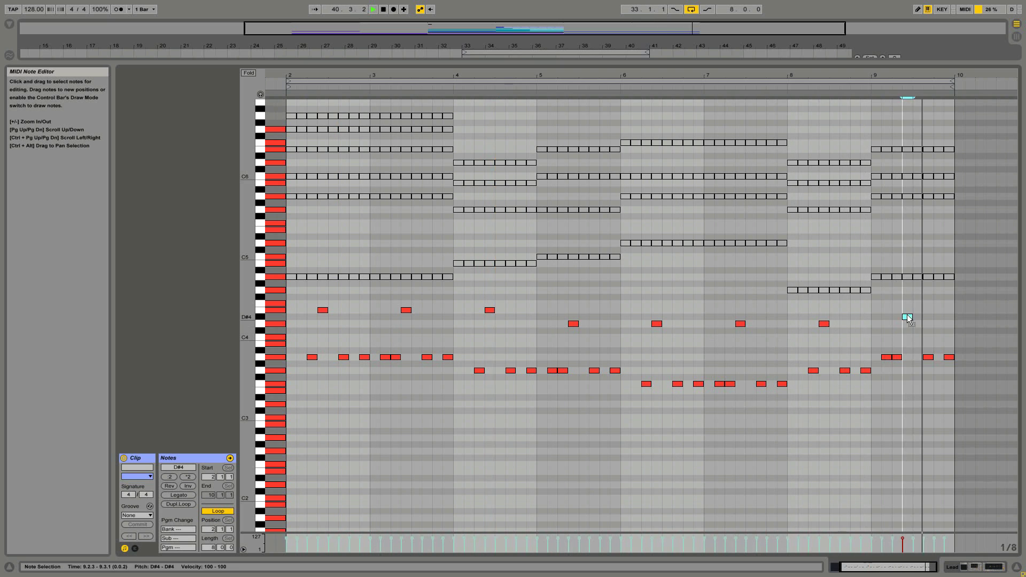
left_click_drag(908, 316, 908, 309)
left_click(881, 333)
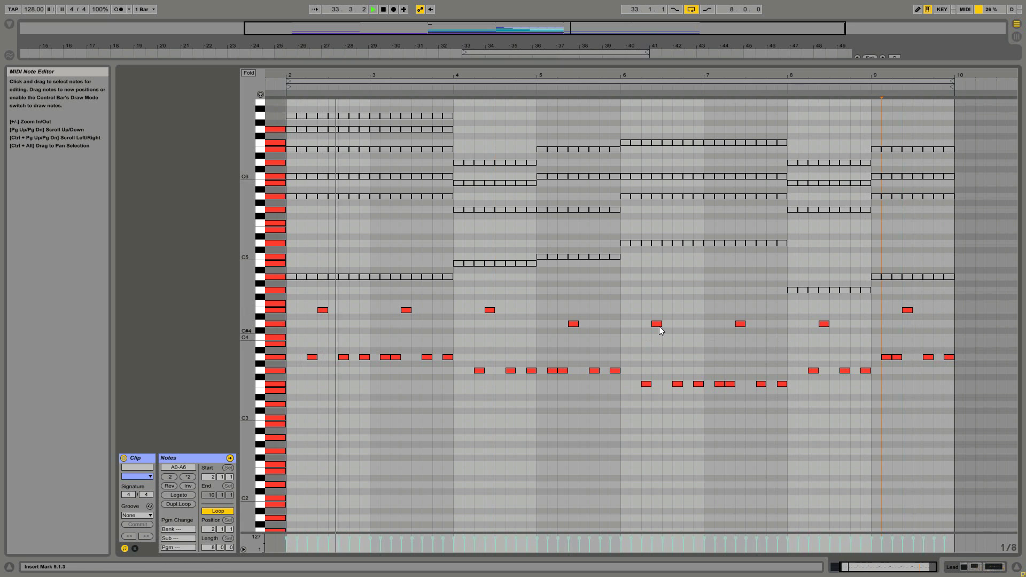
left_click_drag(657, 324, 656, 338)
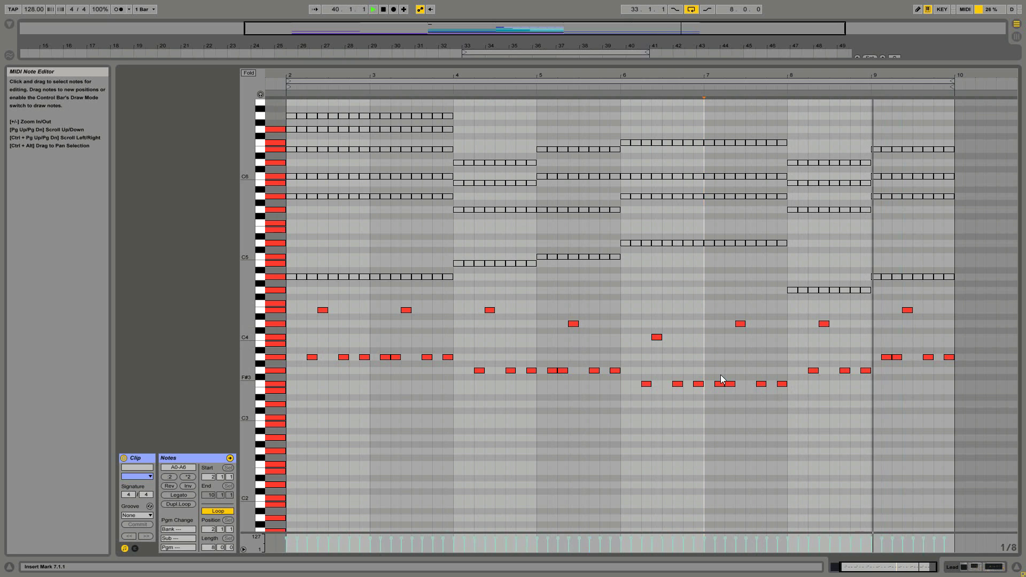
key("space")
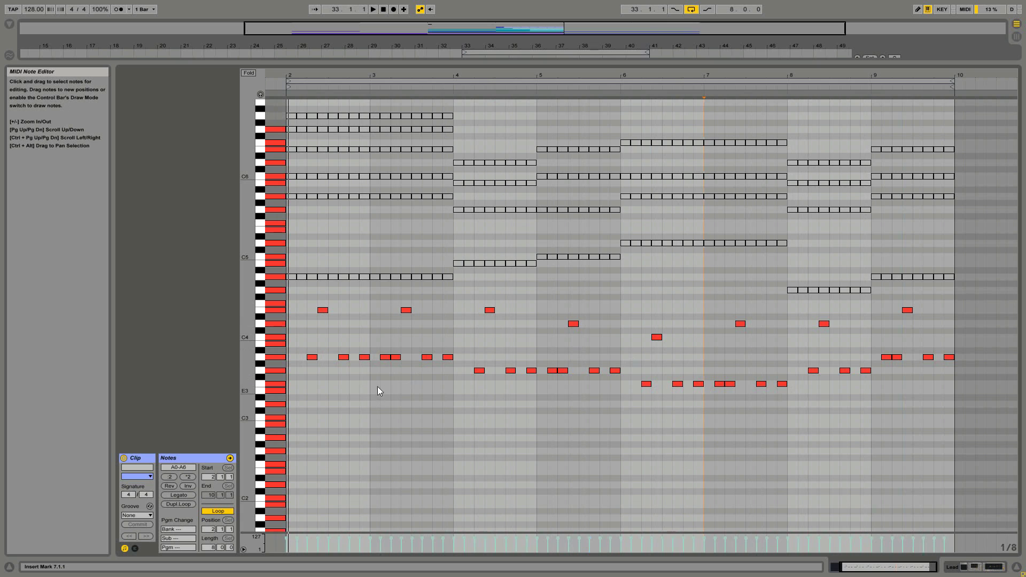
- Lower the first lead note of bar 3 to G3, bar 5 to E3, bar 7 to D3 and bar 9 to F3
left_click(385, 357)
left_click_drag(556, 350, 564, 381)
left_click_drag(719, 360, 721, 394)
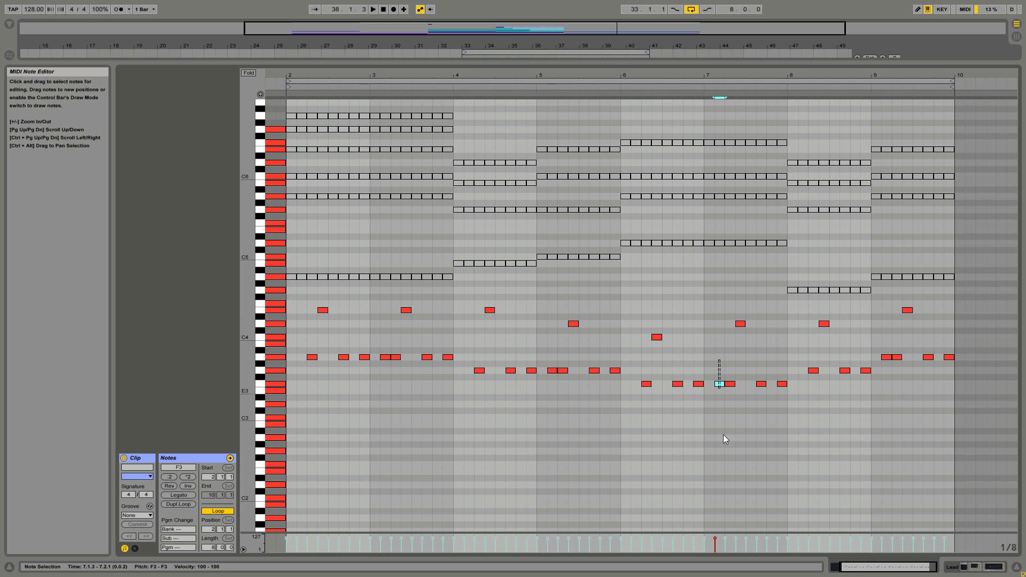
left_click(440, 407)
left_click(385, 357)
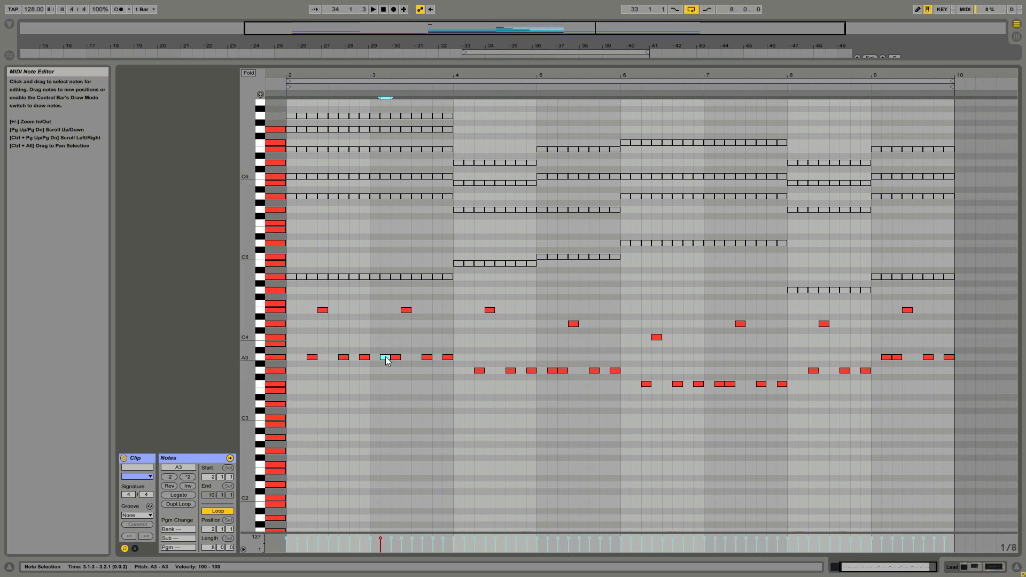
left_click_drag(388, 361, 386, 386)
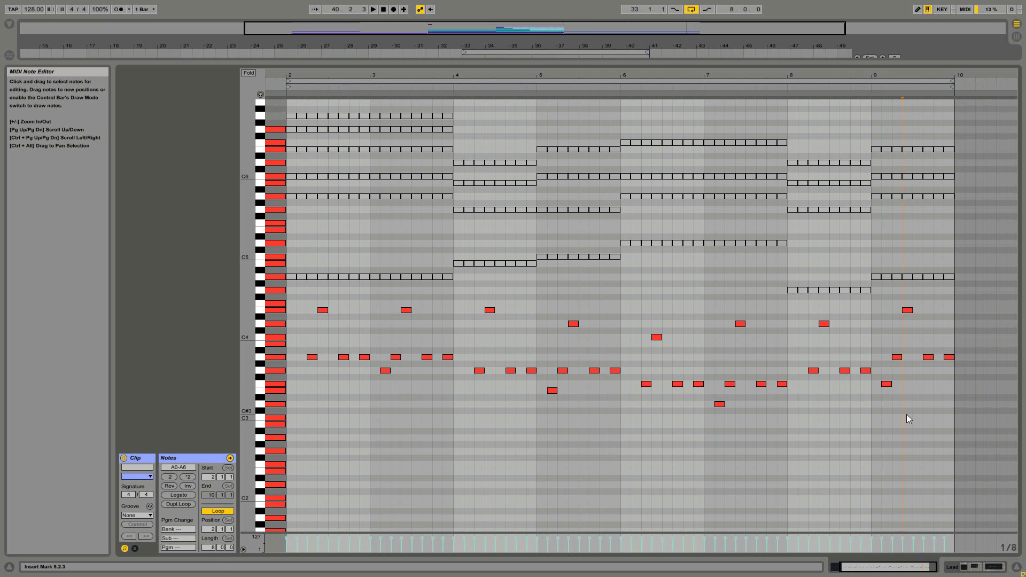
- Lower the first lead note of bar 9 to E3 while playing the melody through
left_click(903, 415)
key("space")
left_click(887, 384)
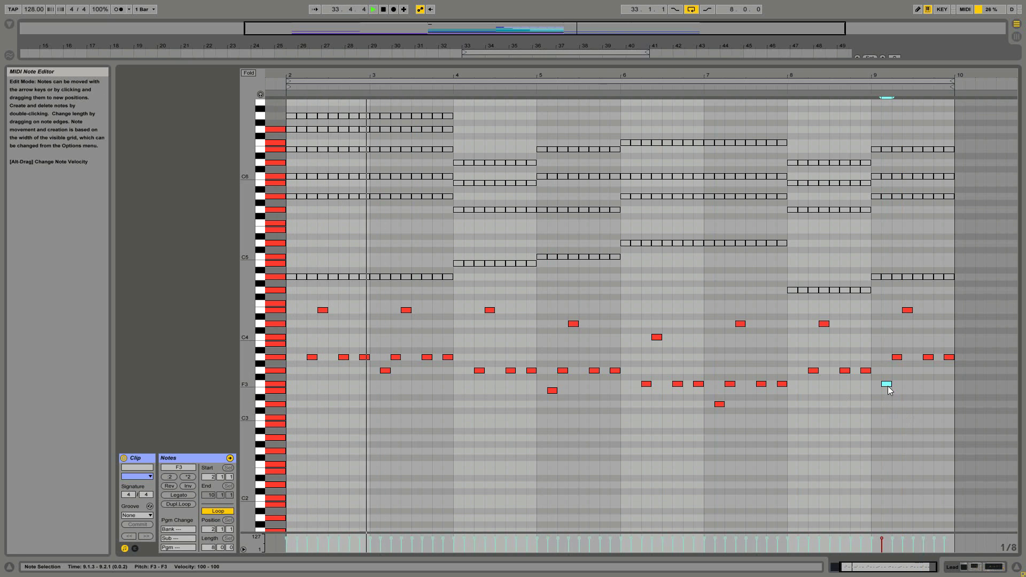
left_click_drag(886, 386, 886, 392)
left_click(932, 412)
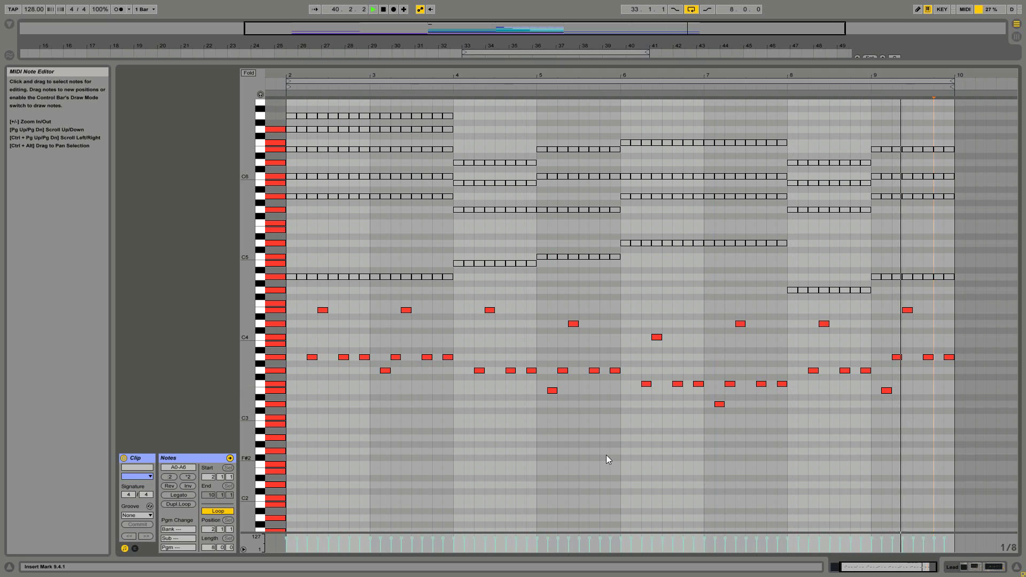
key("space")
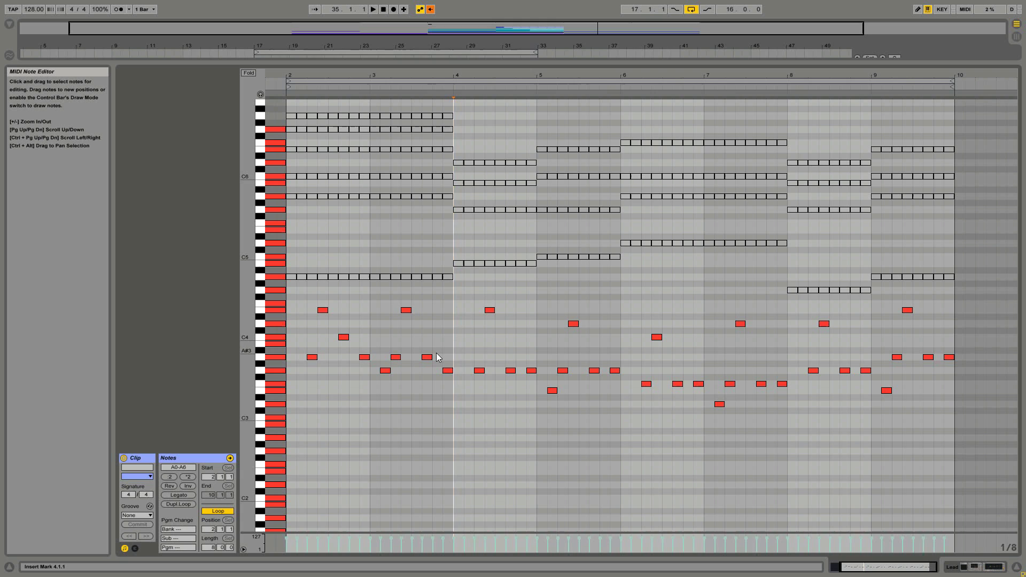
- Play the full arrangement from bar 17 and open the Massive synth on the second pluck track
key("shift+Tab")
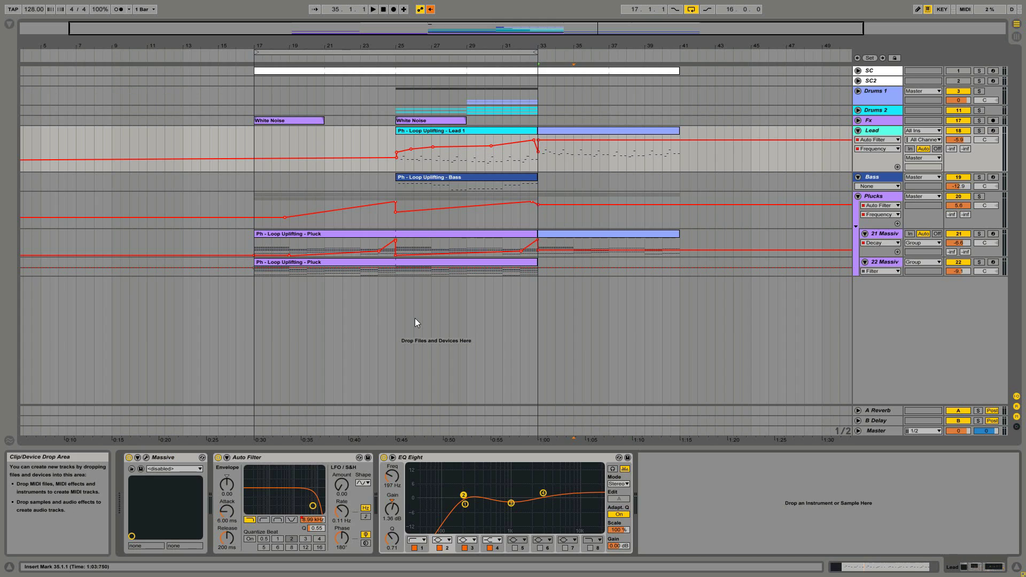
left_click(256, 206)
key("space")
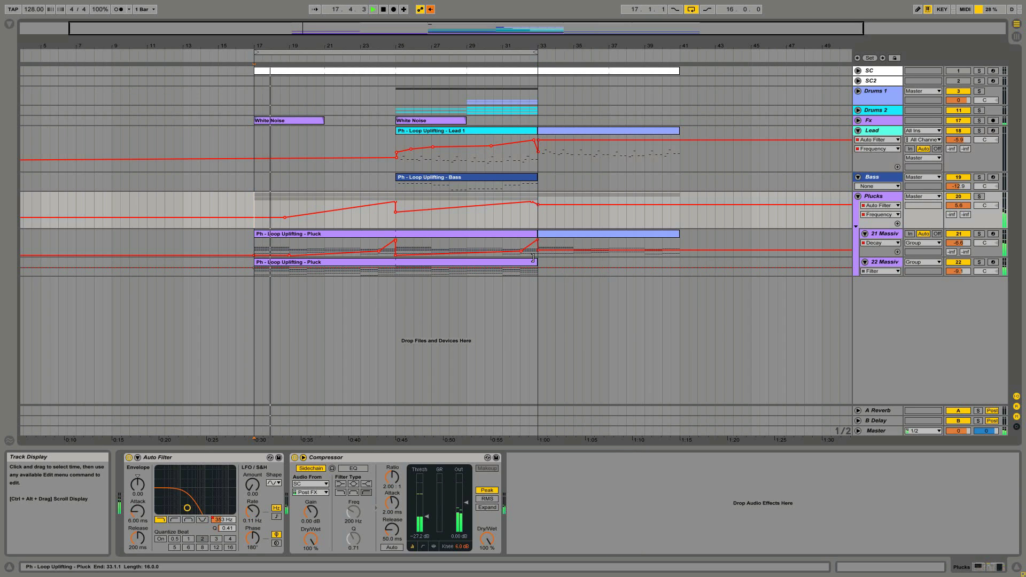
left_click(884, 262)
left_click(146, 458)
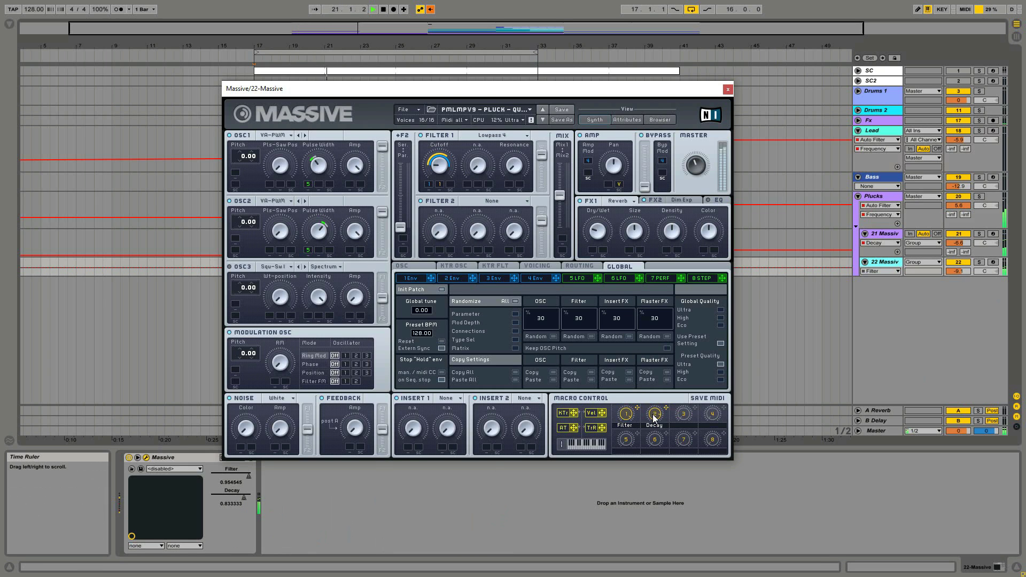
- Raise the Filter macro of the second pluck track's Massive to 1 and close the synth window
mouse_move(625, 418)
left_mouse_down()
mouse_move(626, 470)
mouse_move(625, 414)
left_mouse_up()
left_click(728, 89)
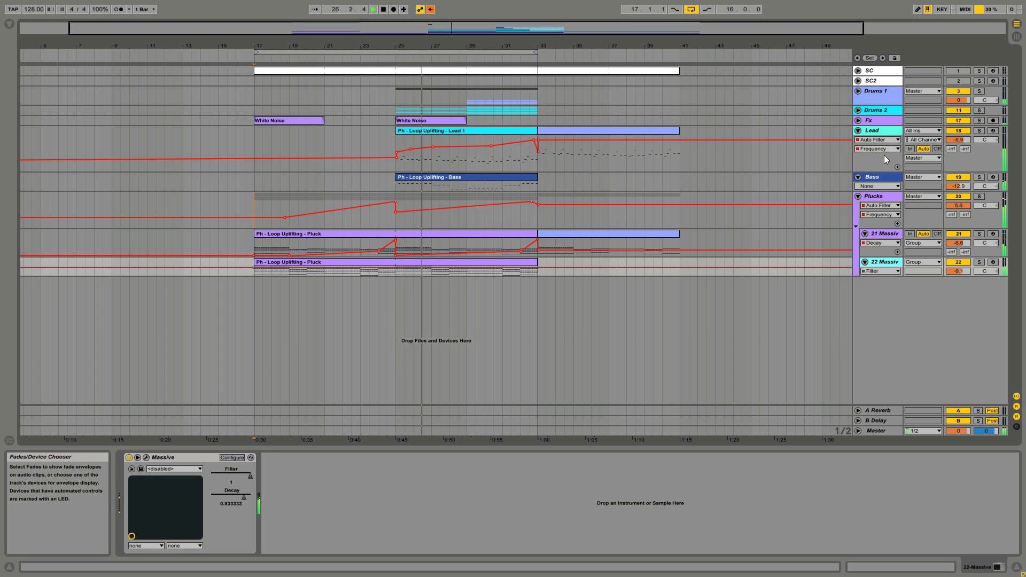
- Open the Lead track's Massive, examine its Cutoff and Vibrato macros during playback, and stop the arrangement
left_click(884, 130)
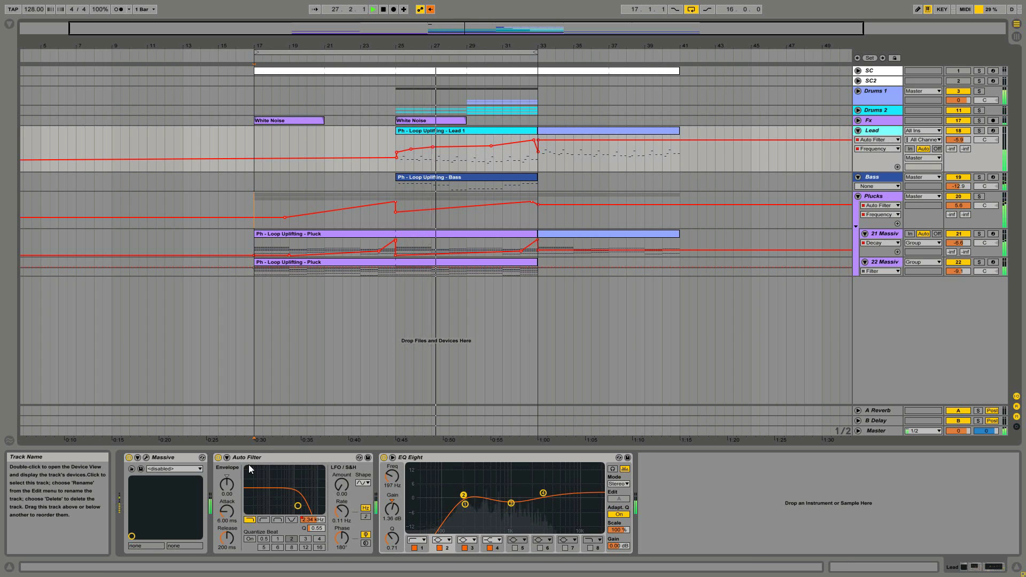
left_click(146, 457)
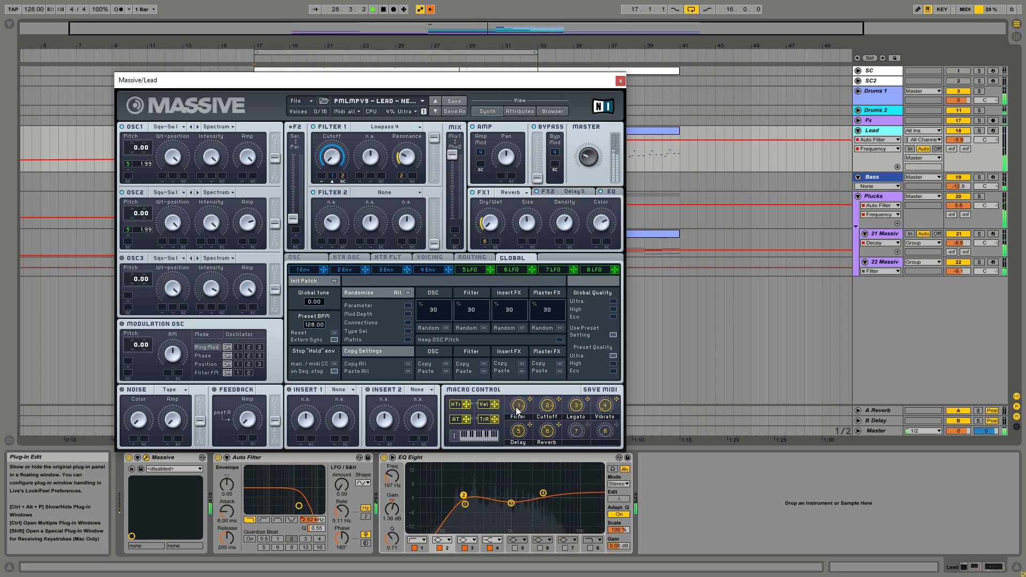
left_click(547, 409)
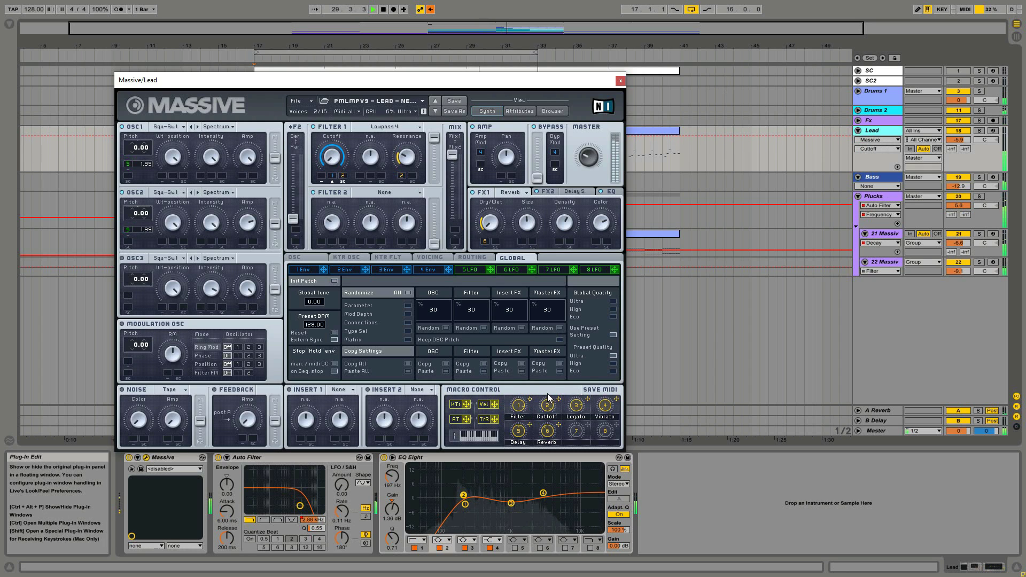
left_click(600, 409)
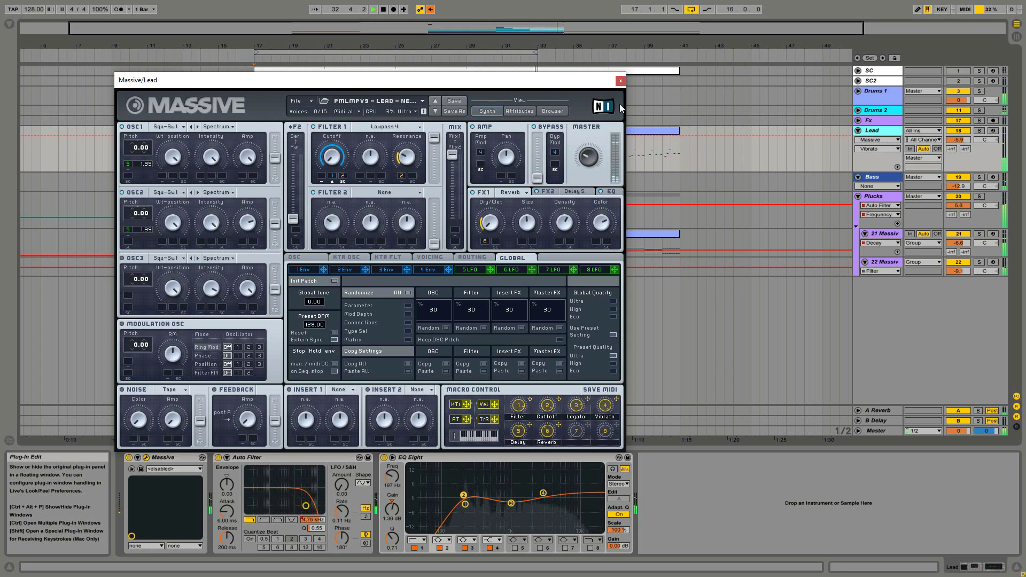
key("space")
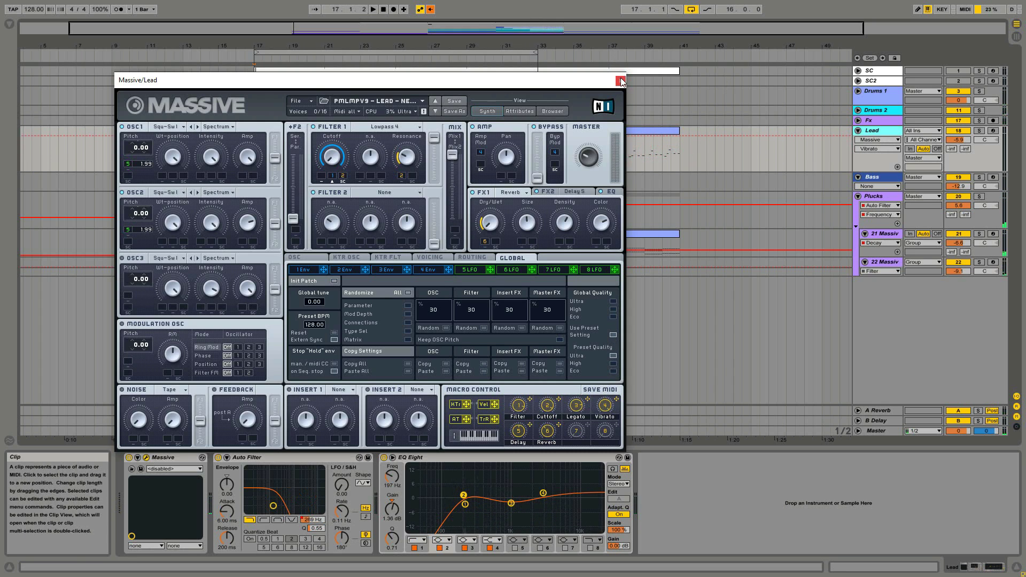